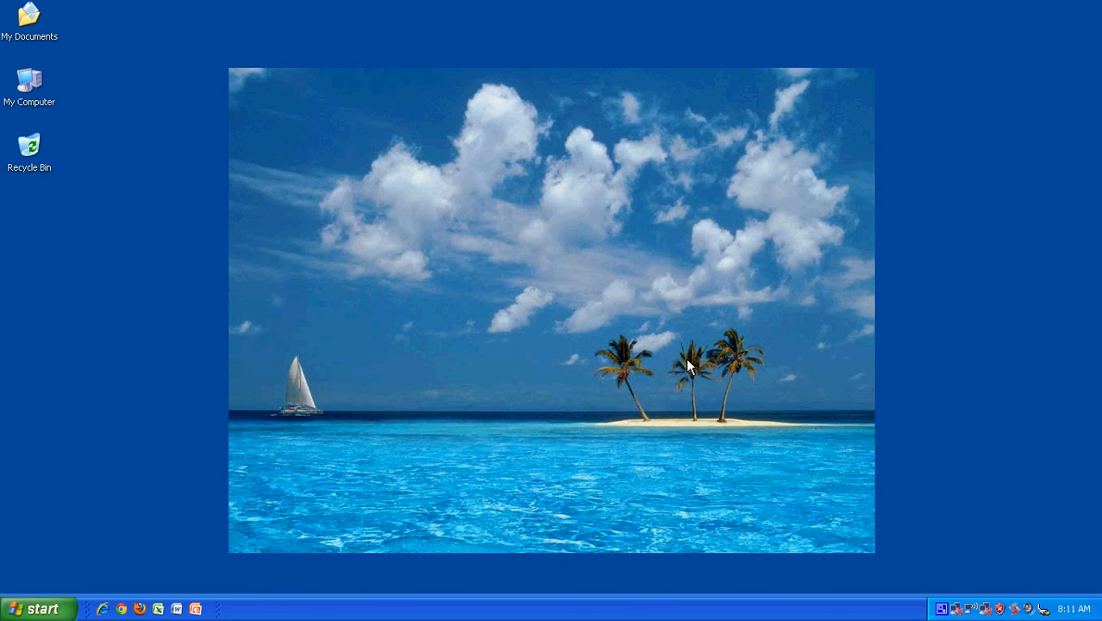
Step: Launch OSRMT Server from Start > All Programs > OSRMT
click(26, 607)
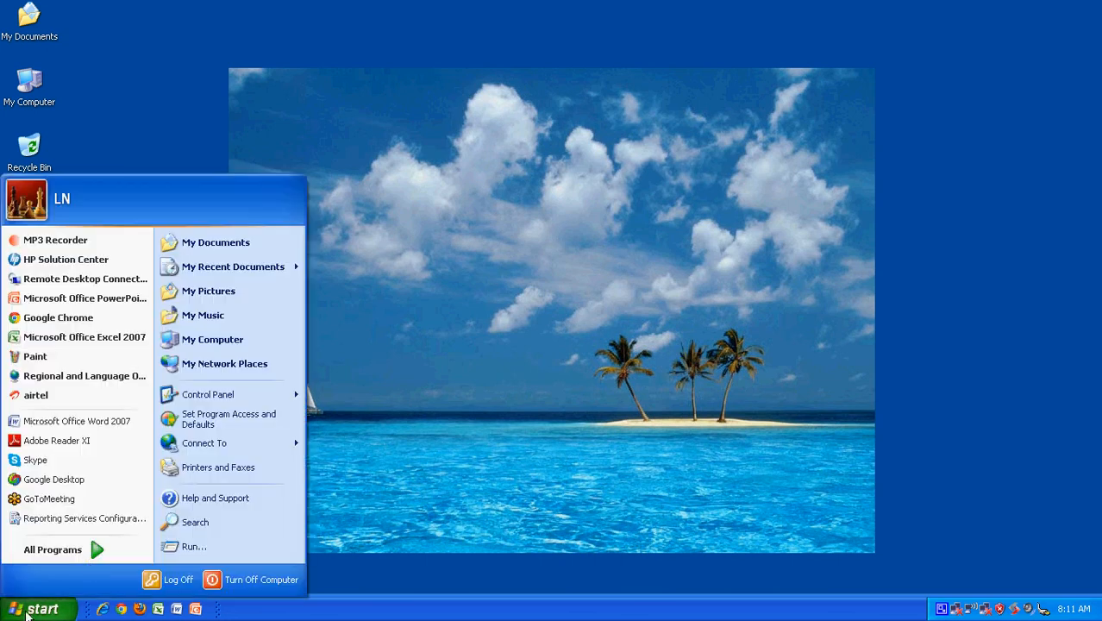
mouse_move(89, 554)
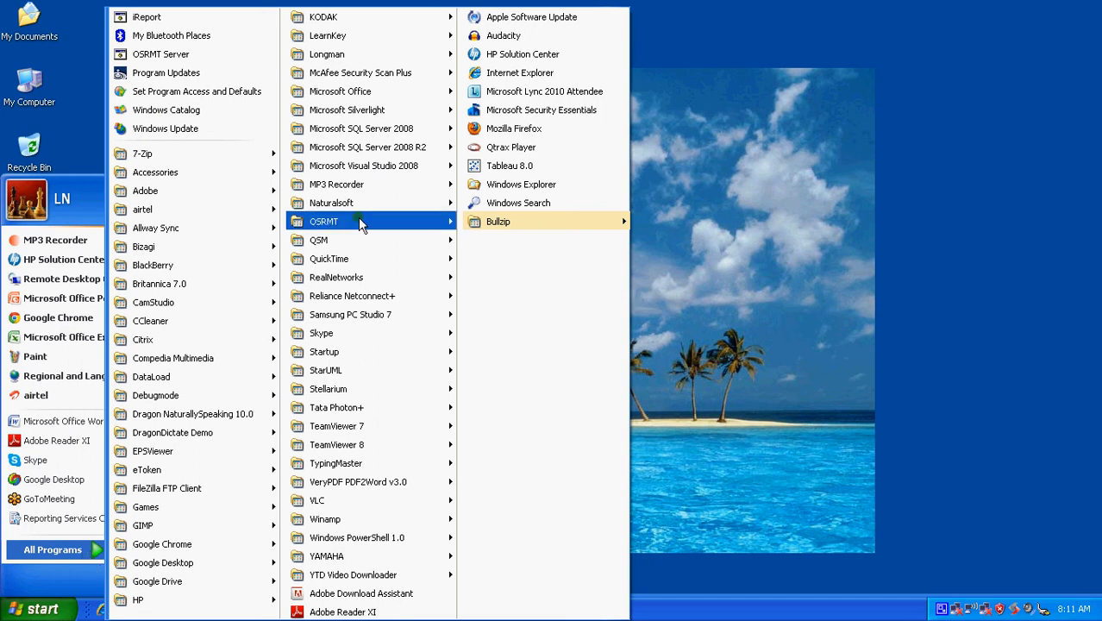
mouse_move(357, 217)
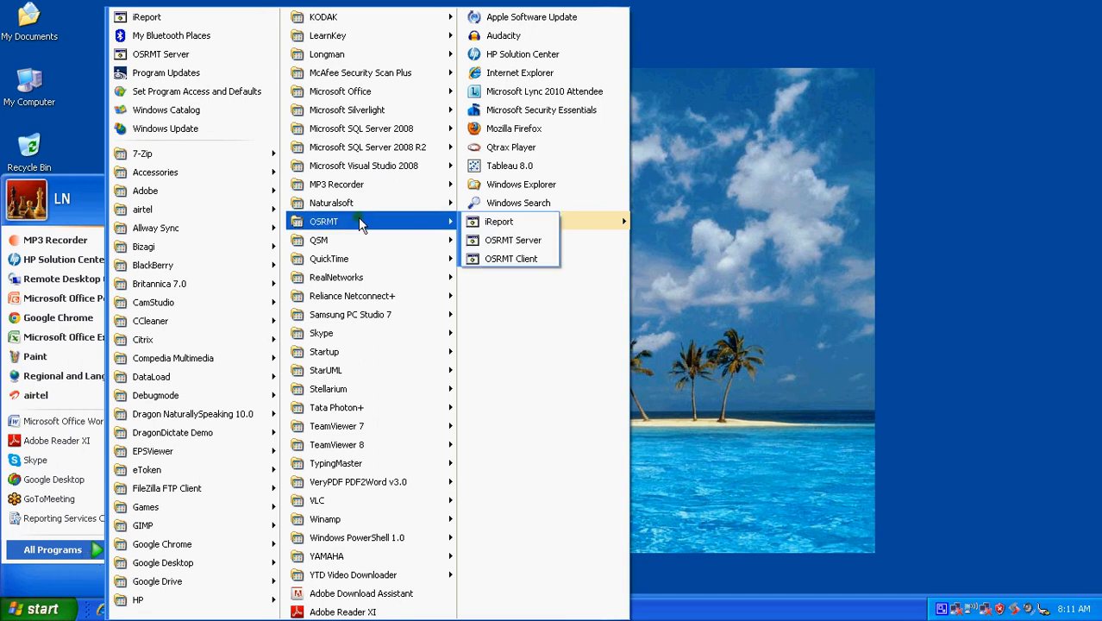
click(513, 241)
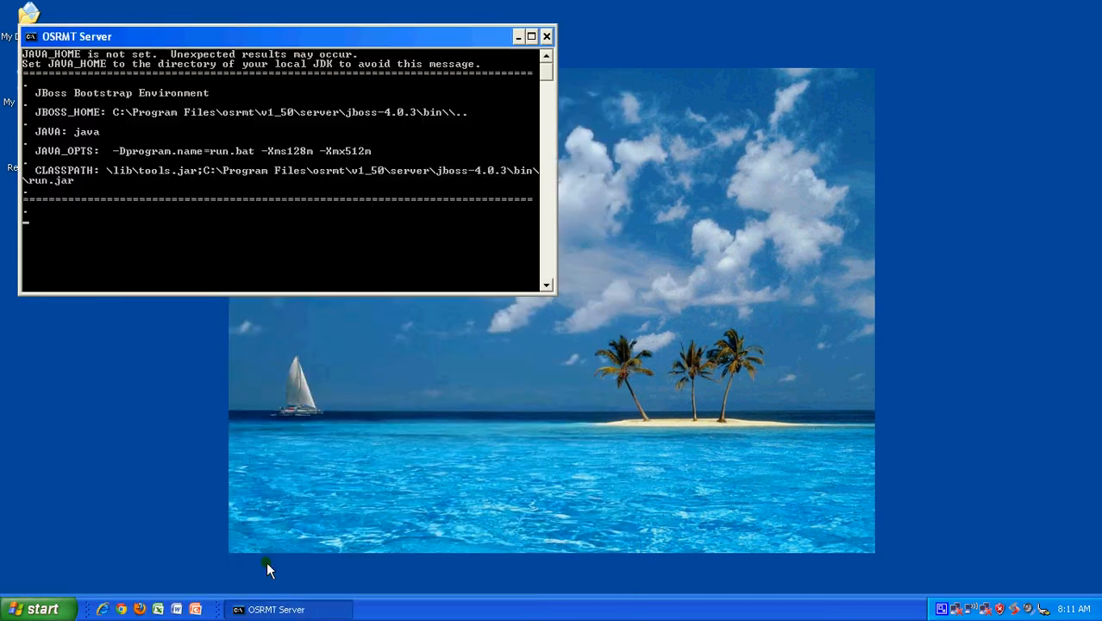
Step: Launch OSRMT Client from the same menu and minimize the server console
click(43, 611)
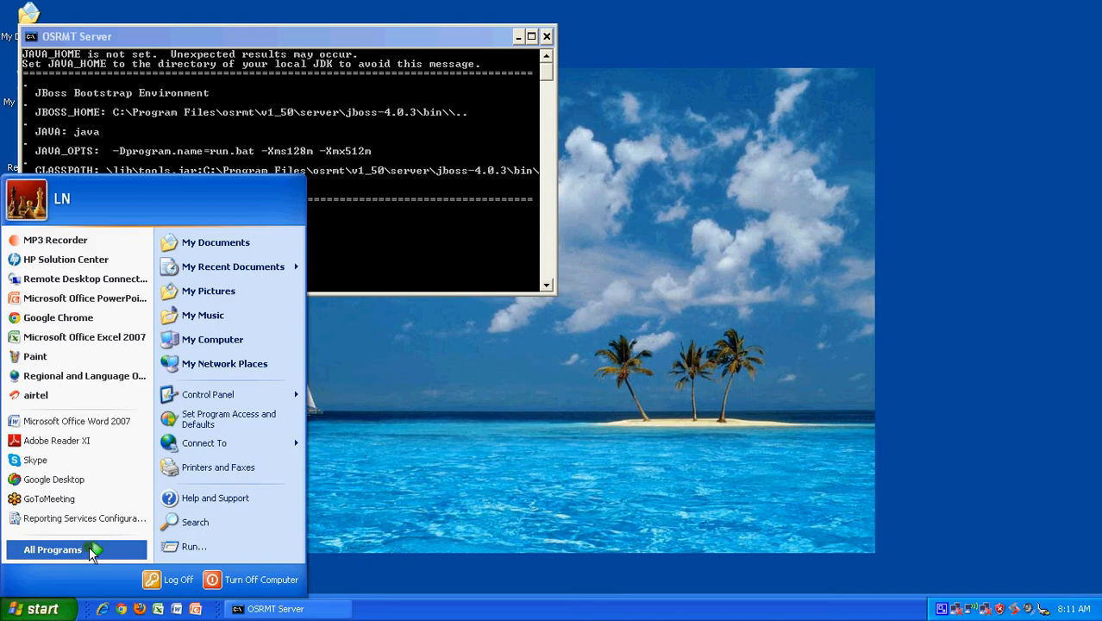
click(89, 549)
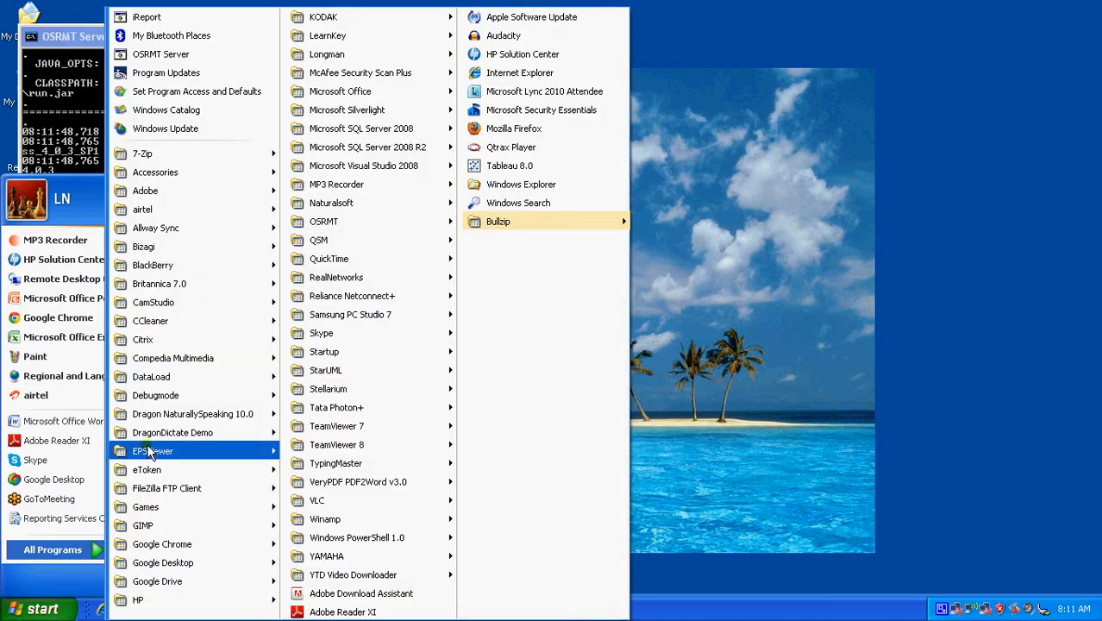
mouse_move(369, 222)
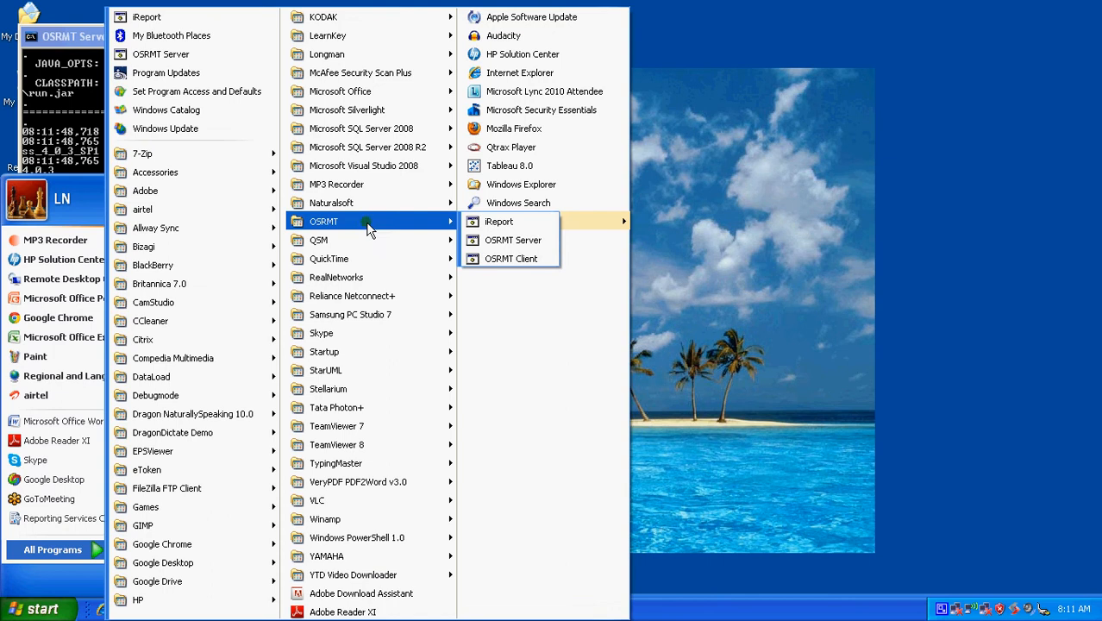
click(484, 257)
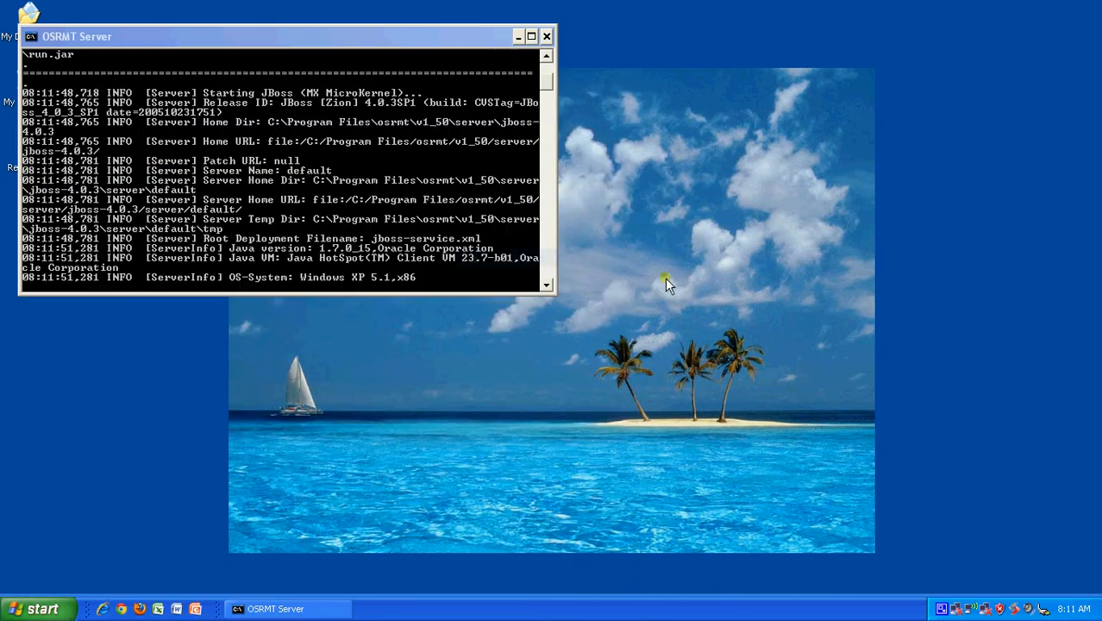
click(520, 36)
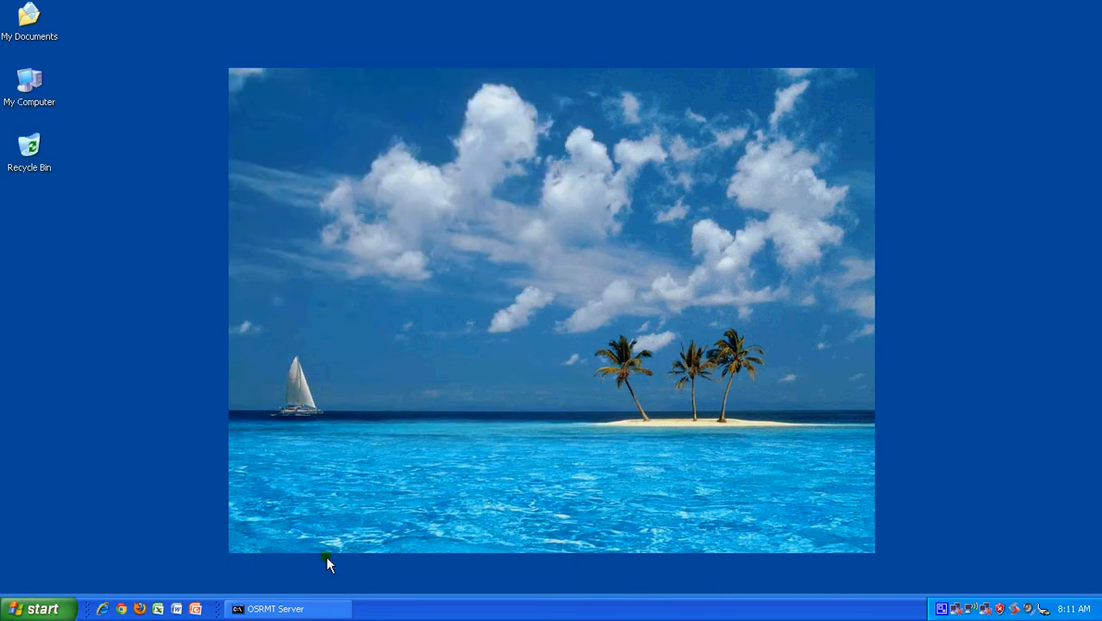
Step: Check the server console's startup log, then minimize it again while the log-on window loads
click(291, 608)
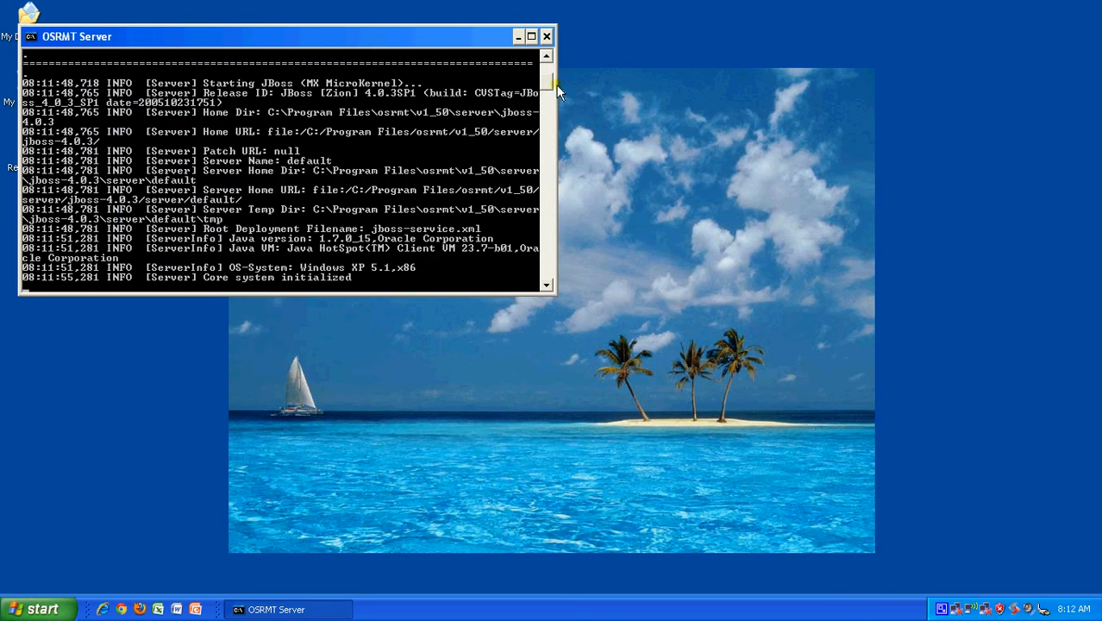
click(519, 37)
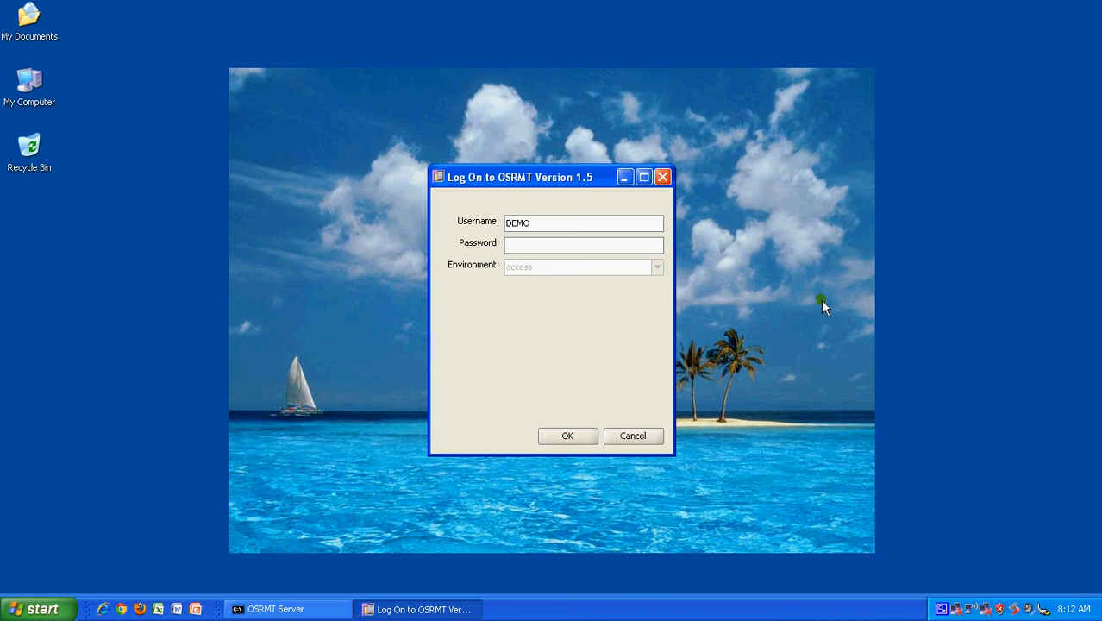
Step: Log in as DEMO with the account password and open the GRCPerfect product
text(demo)
click(565, 437)
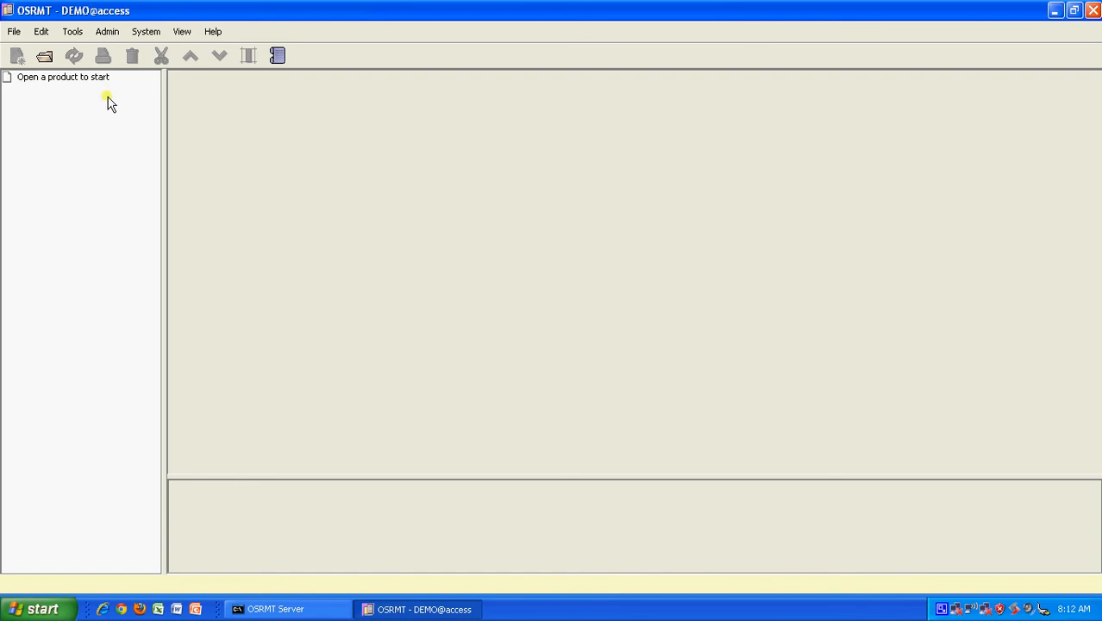
click(45, 56)
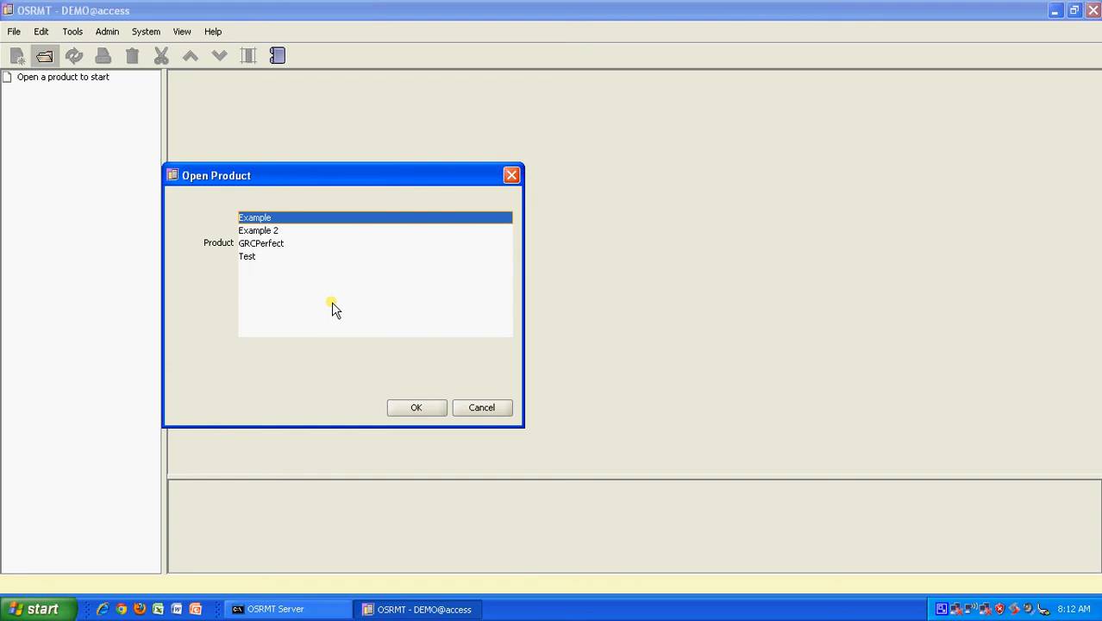
click(269, 245)
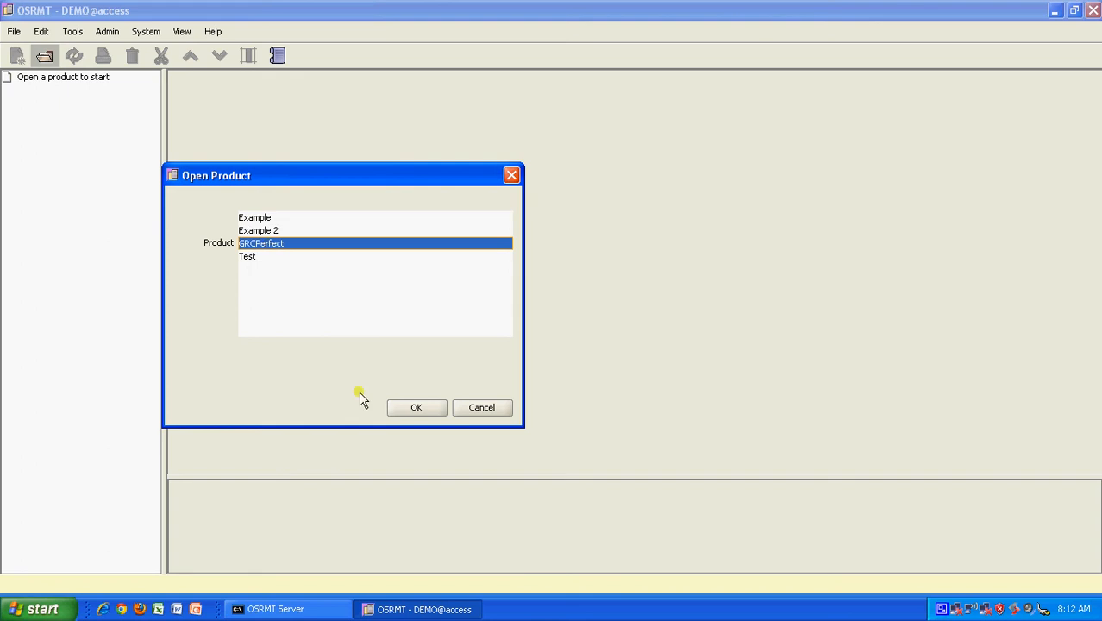
click(426, 411)
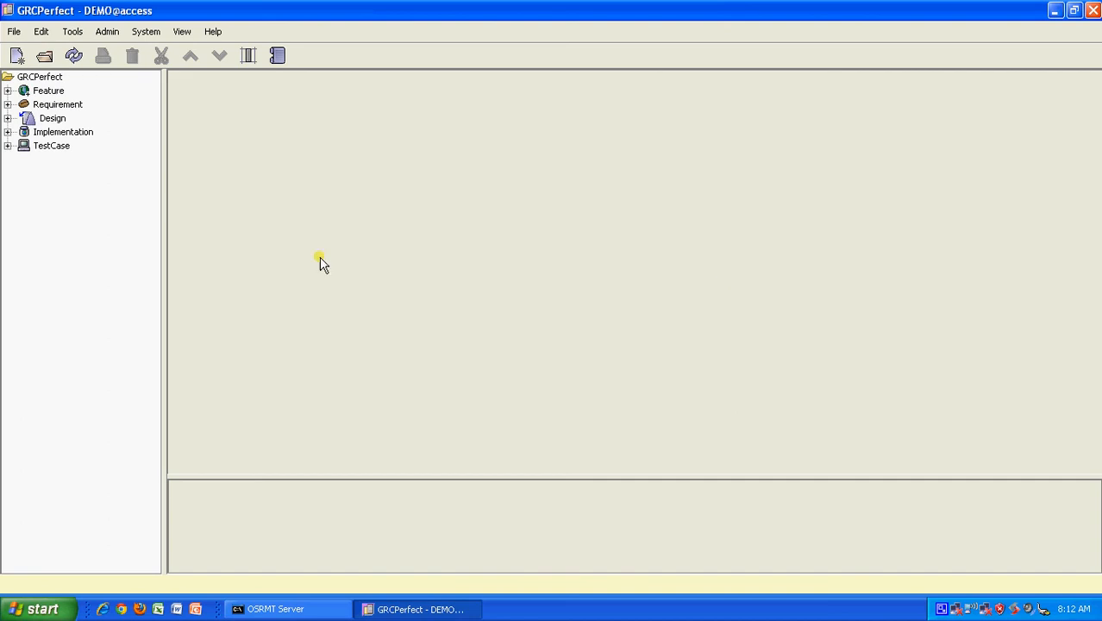
Step: Expand the Feature, Requirement, Design, Implementation and TestCase categories in the tree
click(7, 90)
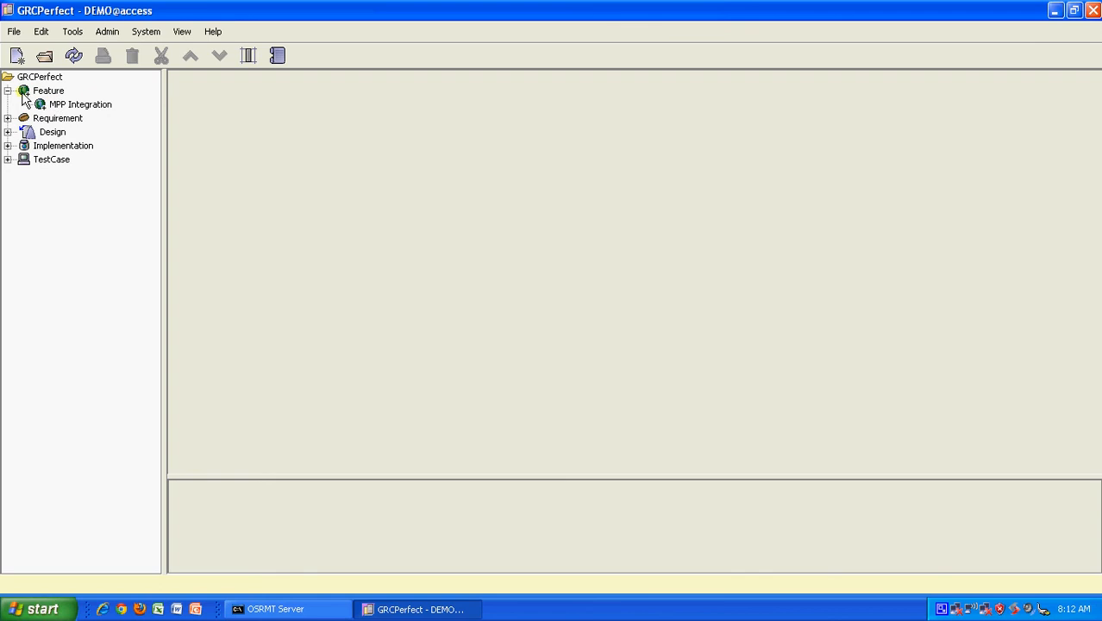
click(8, 119)
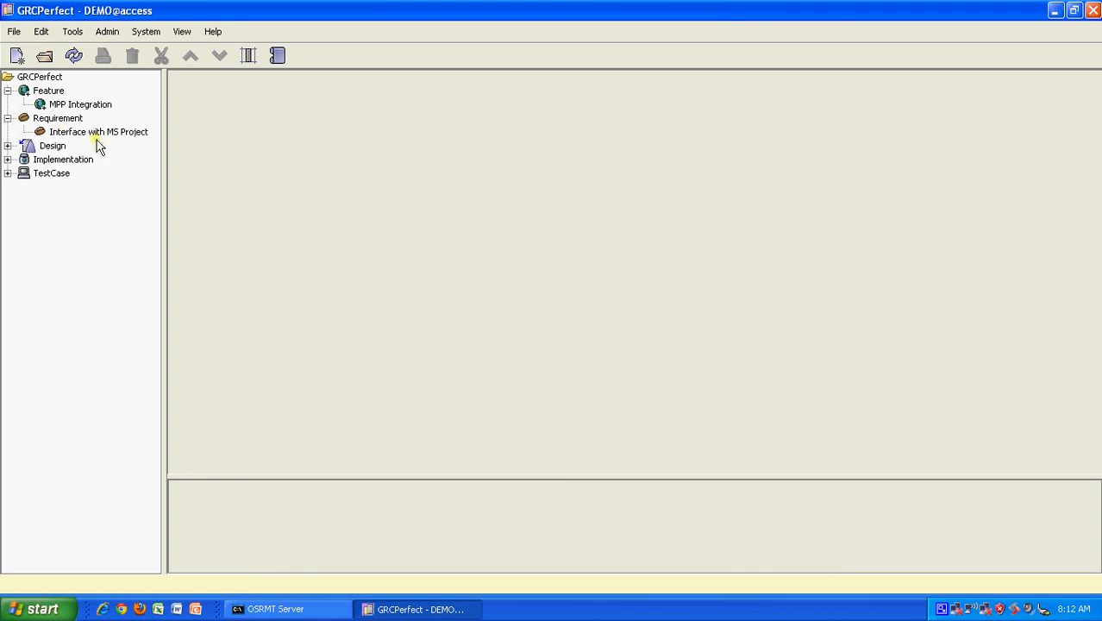
click(7, 146)
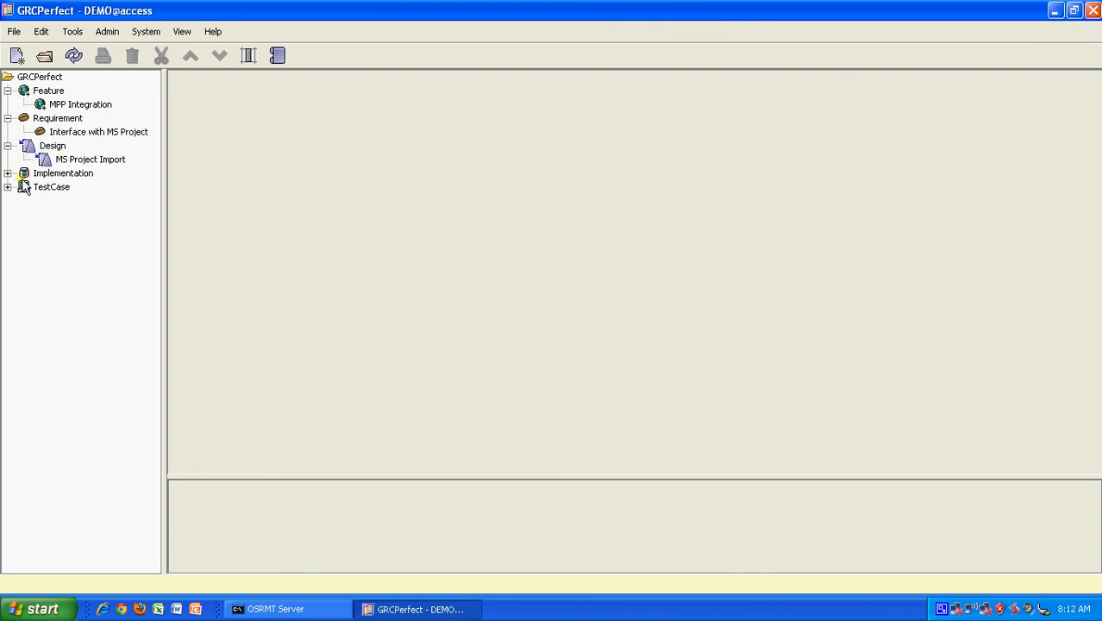
click(7, 173)
click(7, 200)
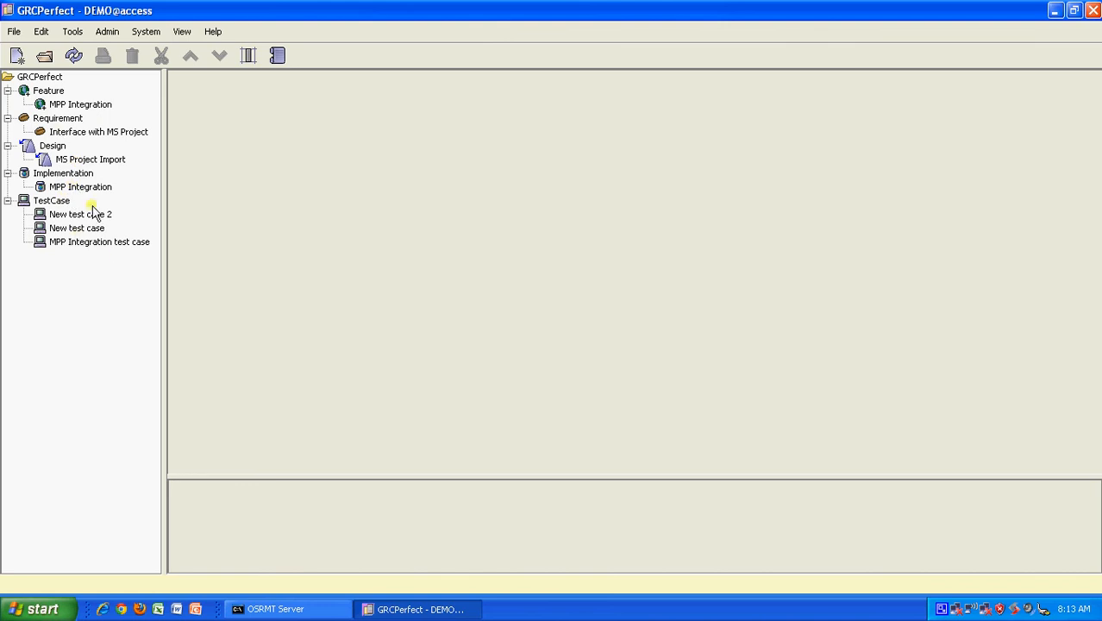
Step: Inspect MPP Integration's Dependencies and History, confirming its link to Interface with MS Project
click(87, 106)
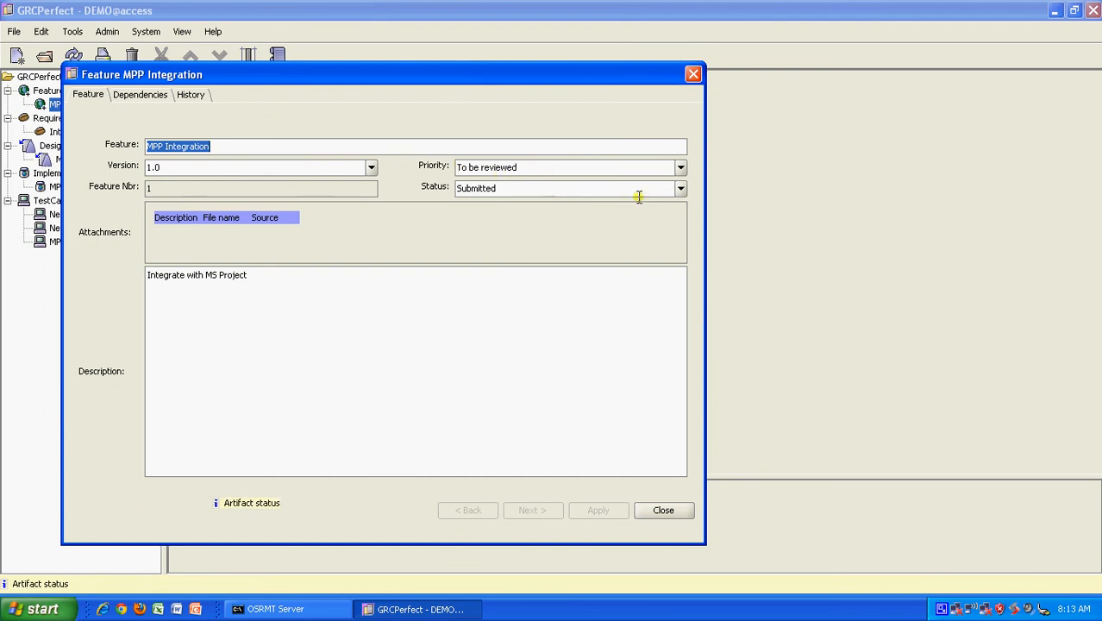
click(140, 95)
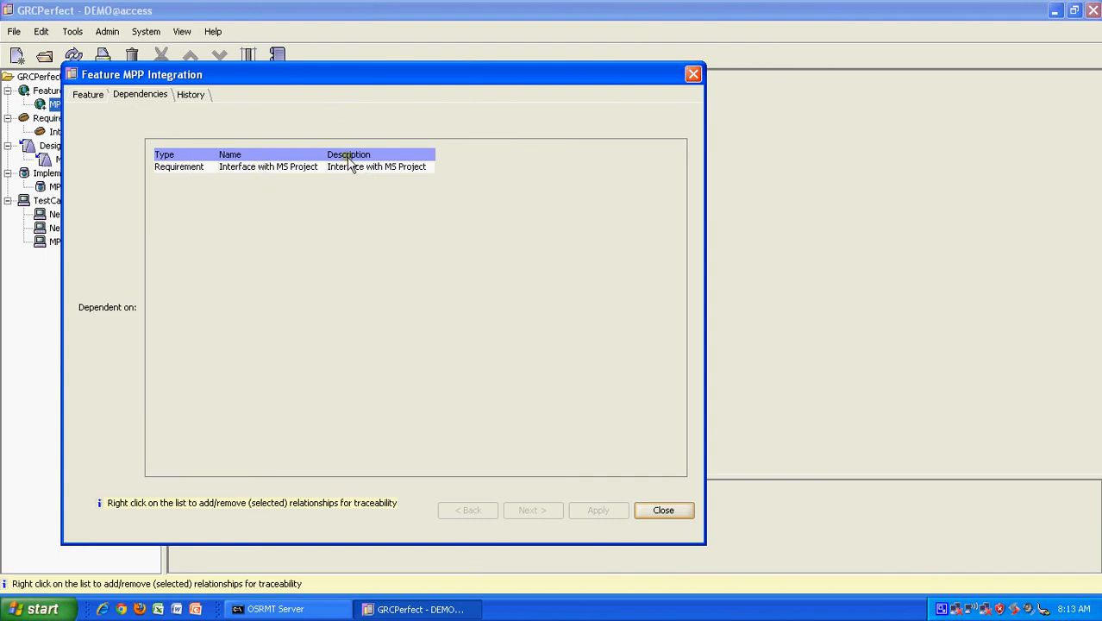
click(181, 95)
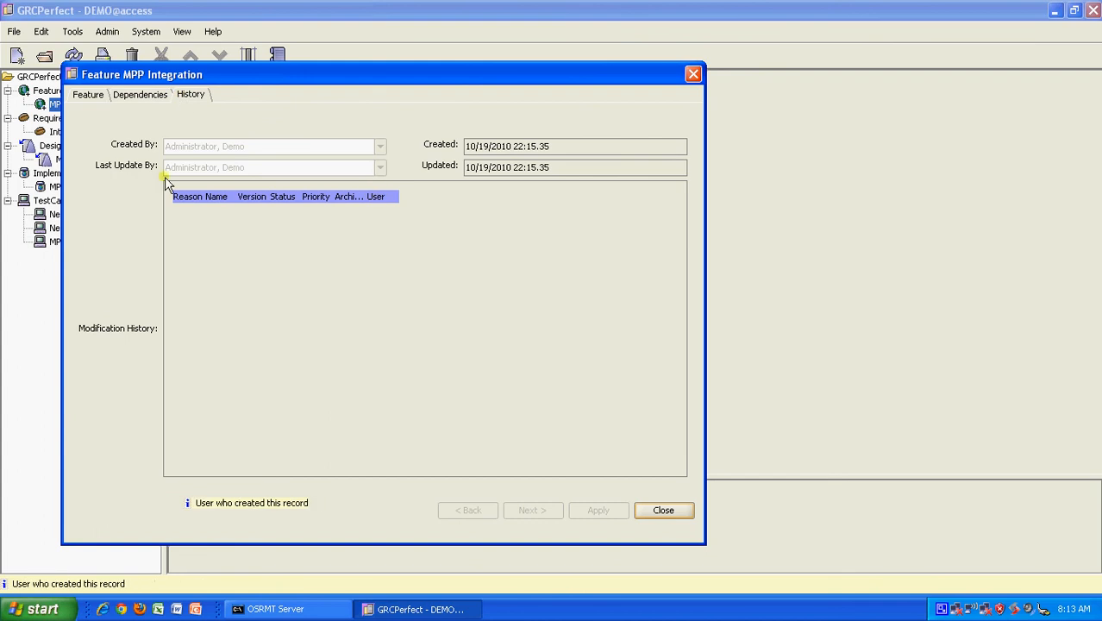
click(663, 510)
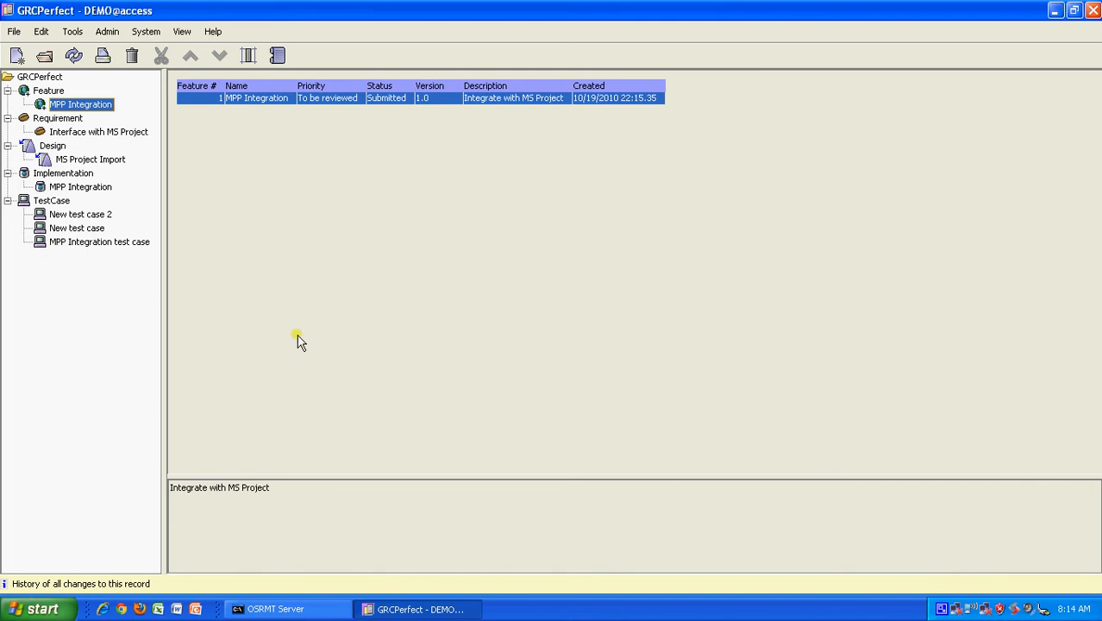
Step: Open the Interface with MS Project requirement record from the Requirement category
click(55, 131)
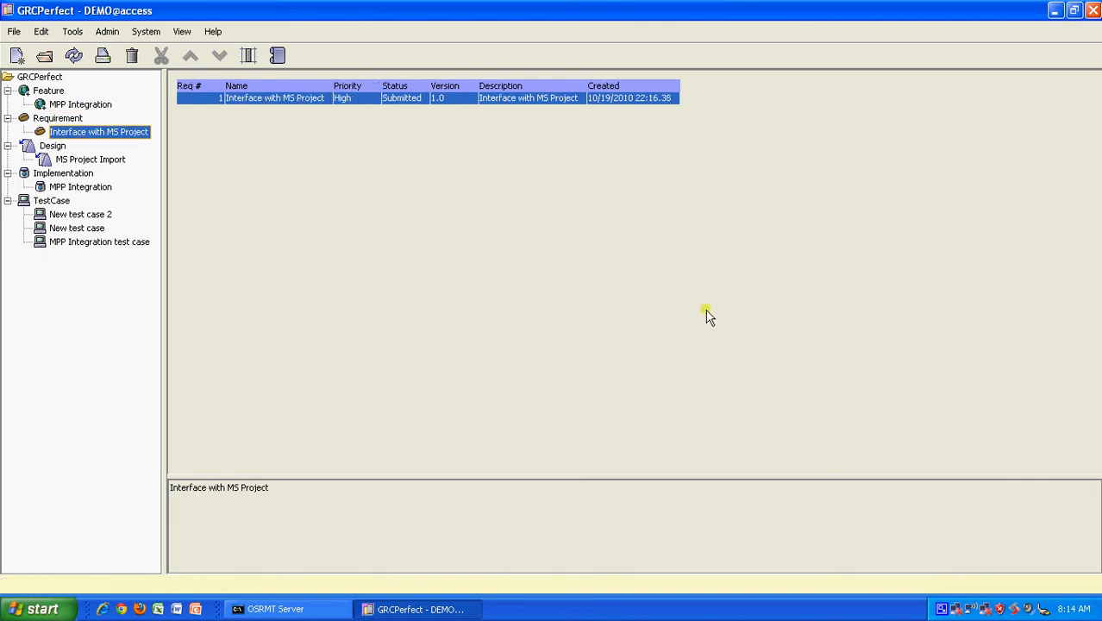
double_click(248, 98)
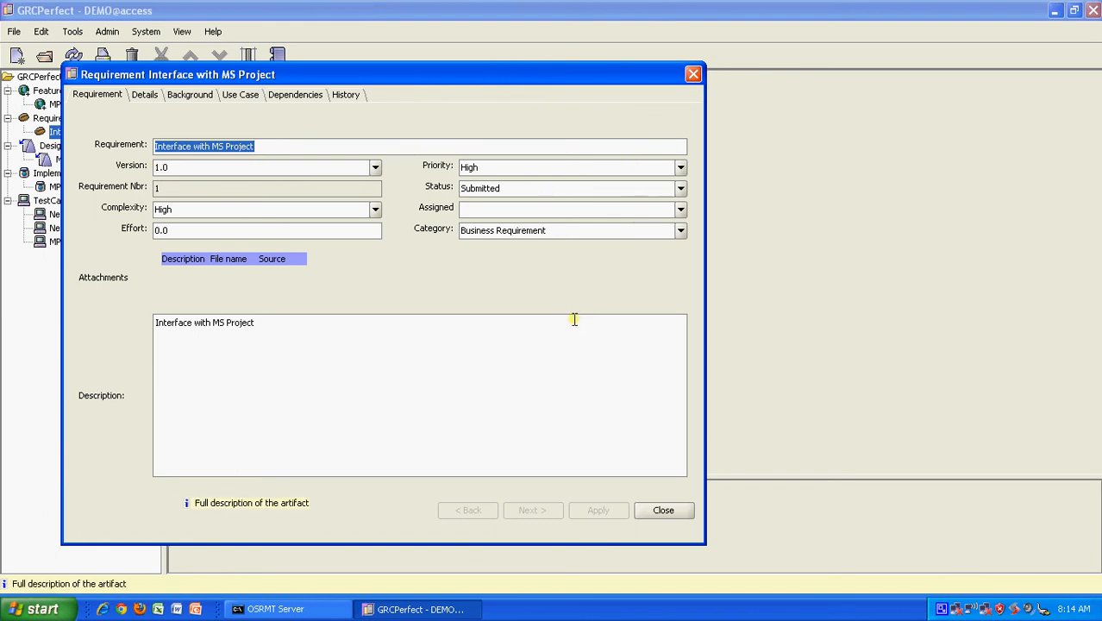
Step: Browse the requirement's step and background tabs, ending on the Use Case page
click(142, 97)
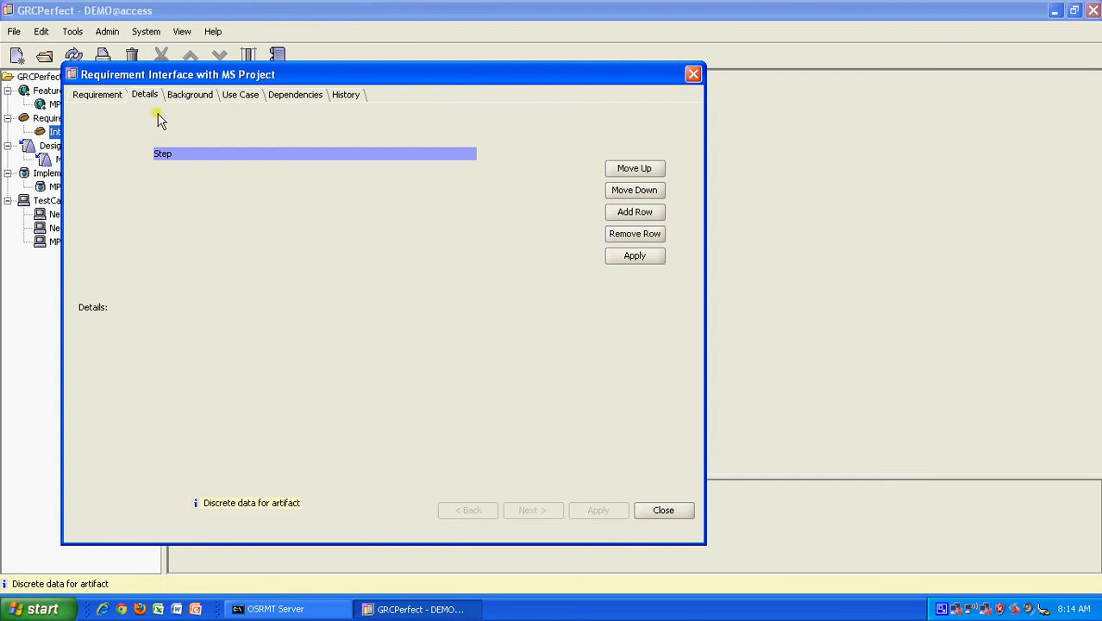
click(188, 94)
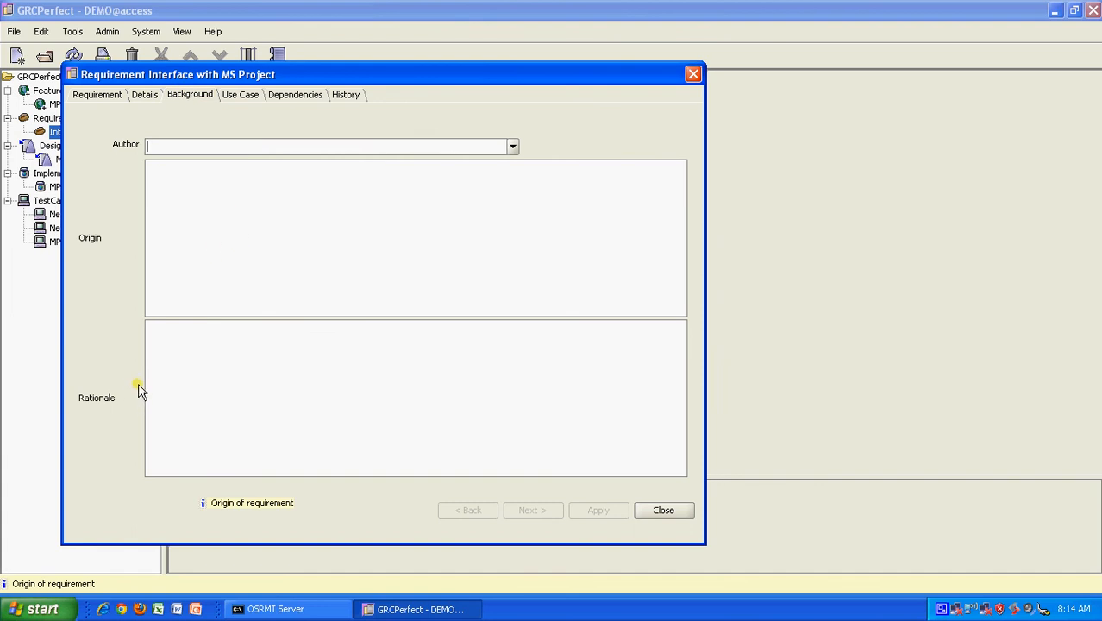
click(239, 182)
click(224, 358)
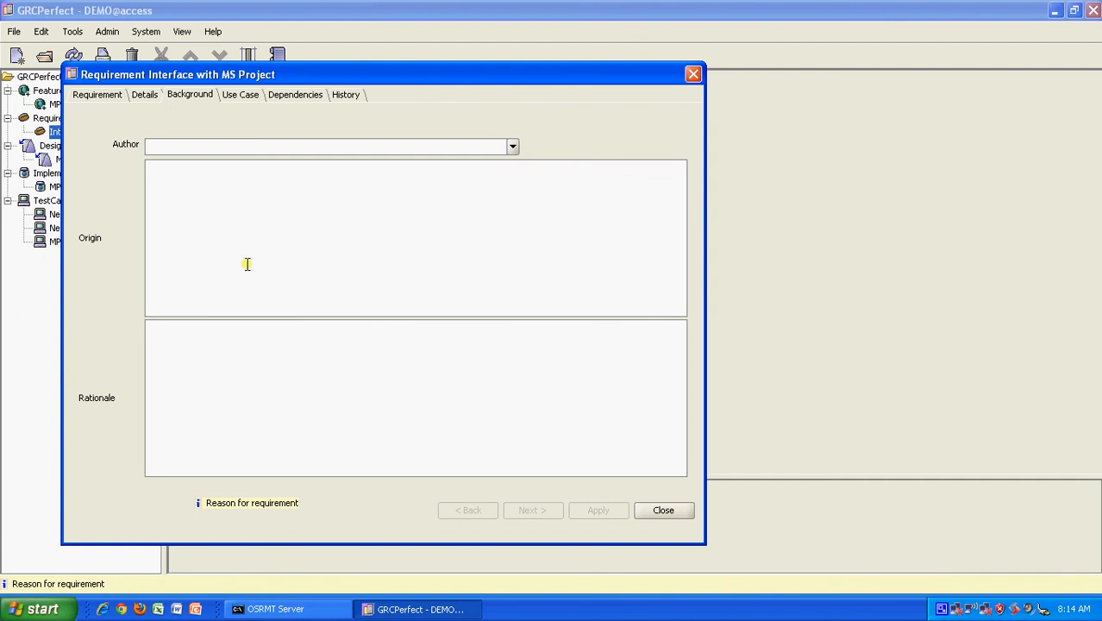
click(242, 97)
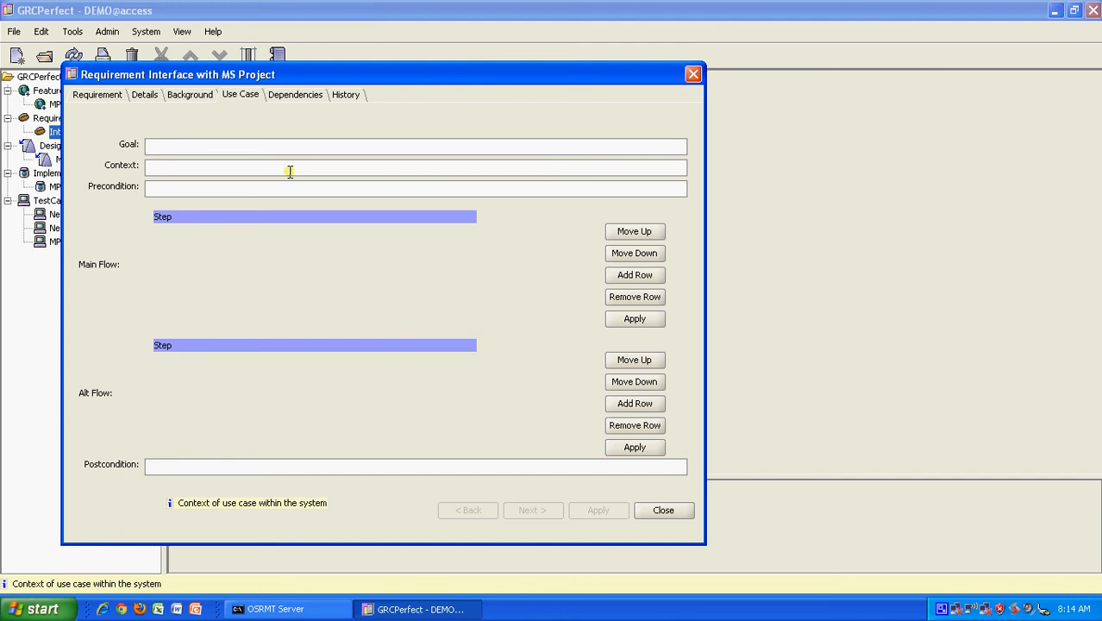
Step: Enter the use case Goal, Precondition 'All staff must be assigned to the project' and MSP Context
text(To i)
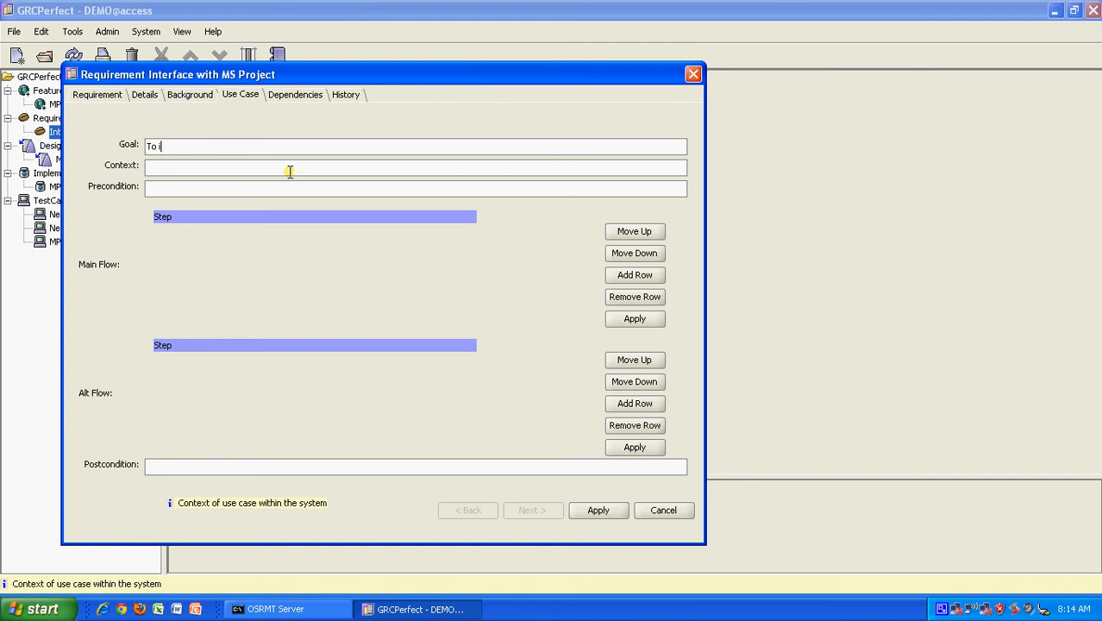
text(ntegrate an MS Project File )
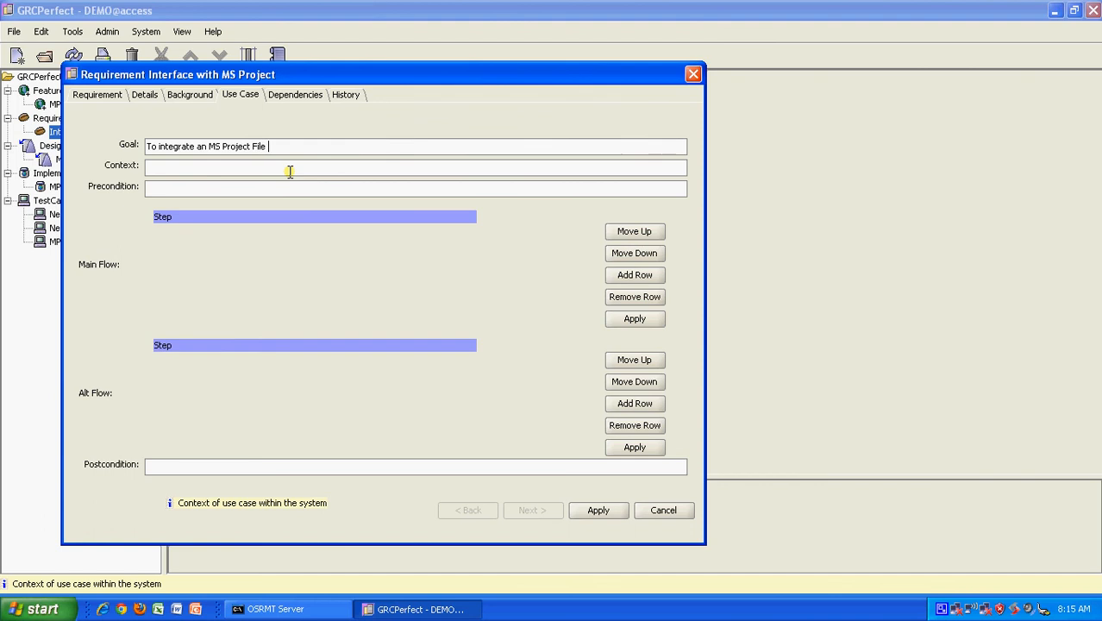
text(into GRCPerfect)
click(290, 170)
key(Tab)
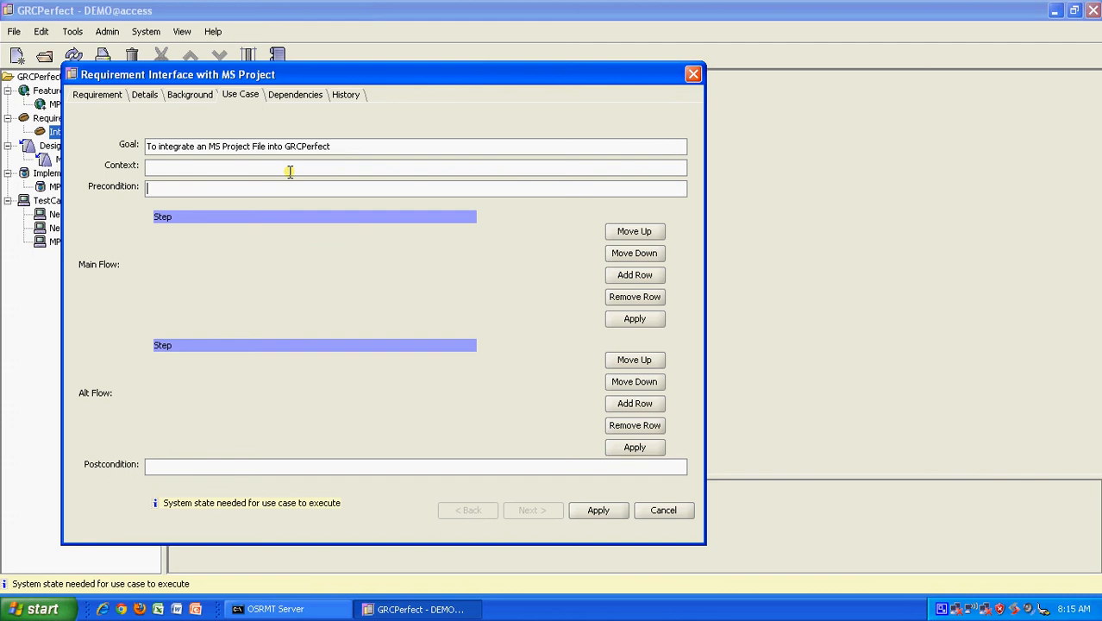
text(All staff must be assigned to the )
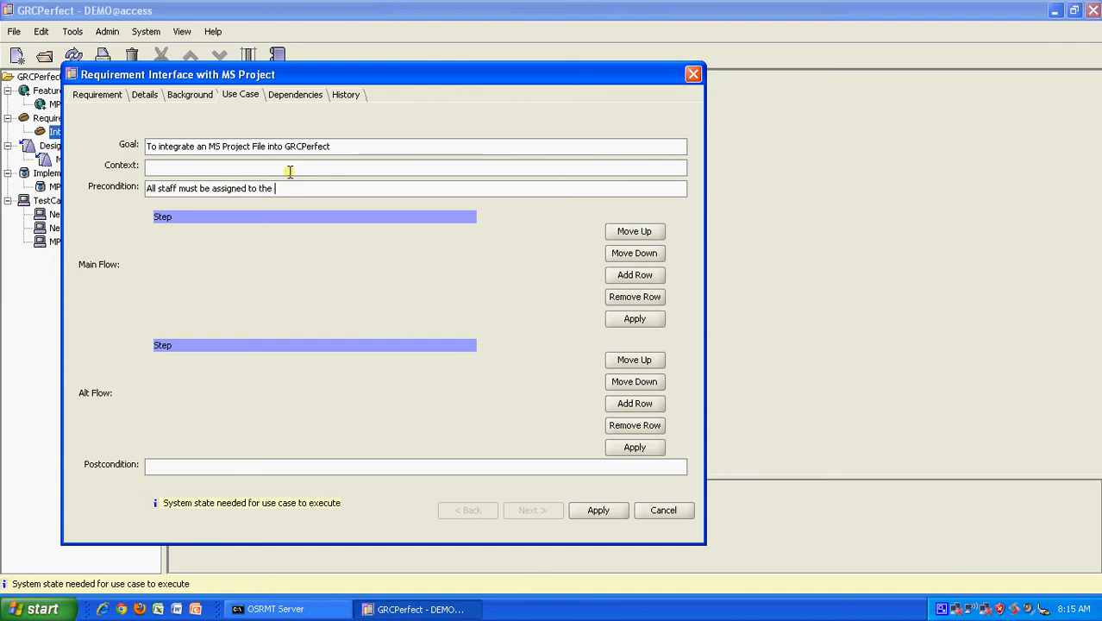
text(project)
click(290, 168)
text(Most )
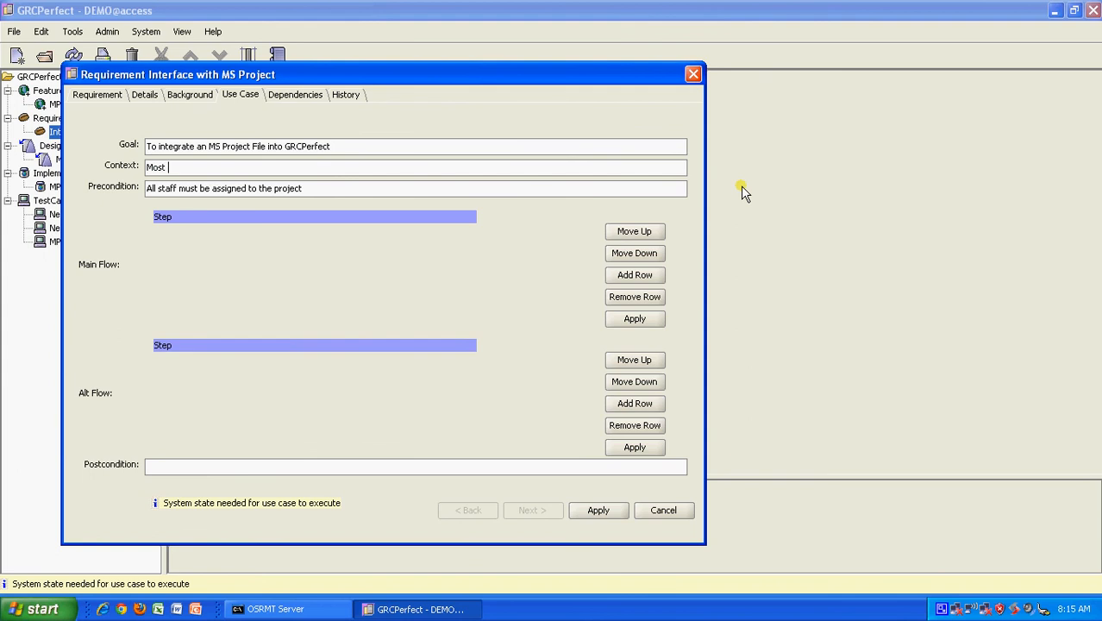
text(PMs use MSP as the primary sche)
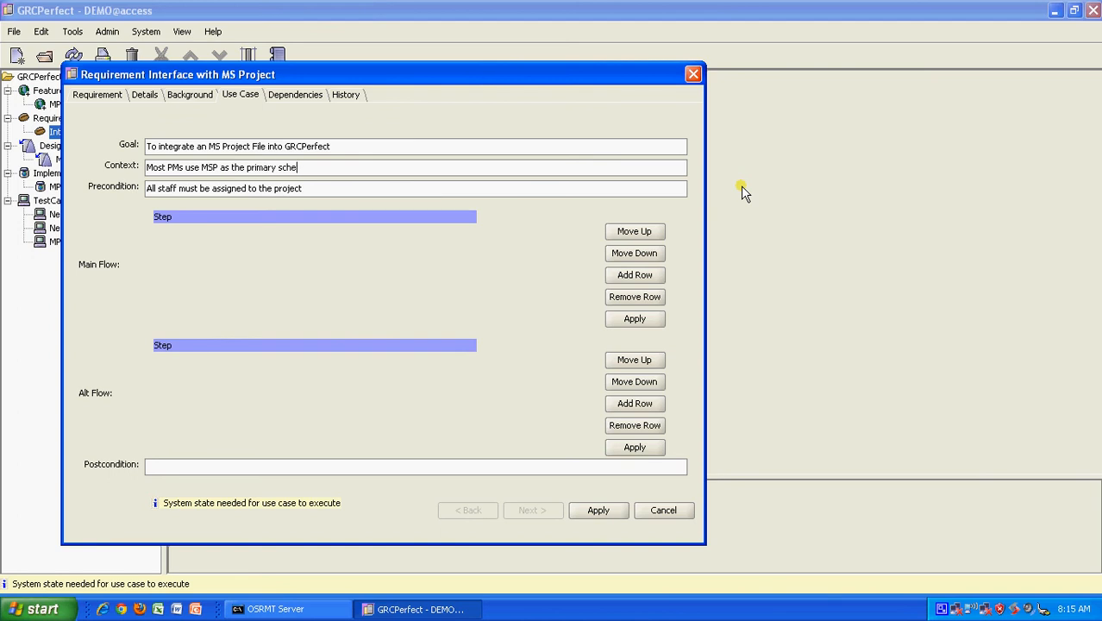
text(duling tool and hence the need fo)
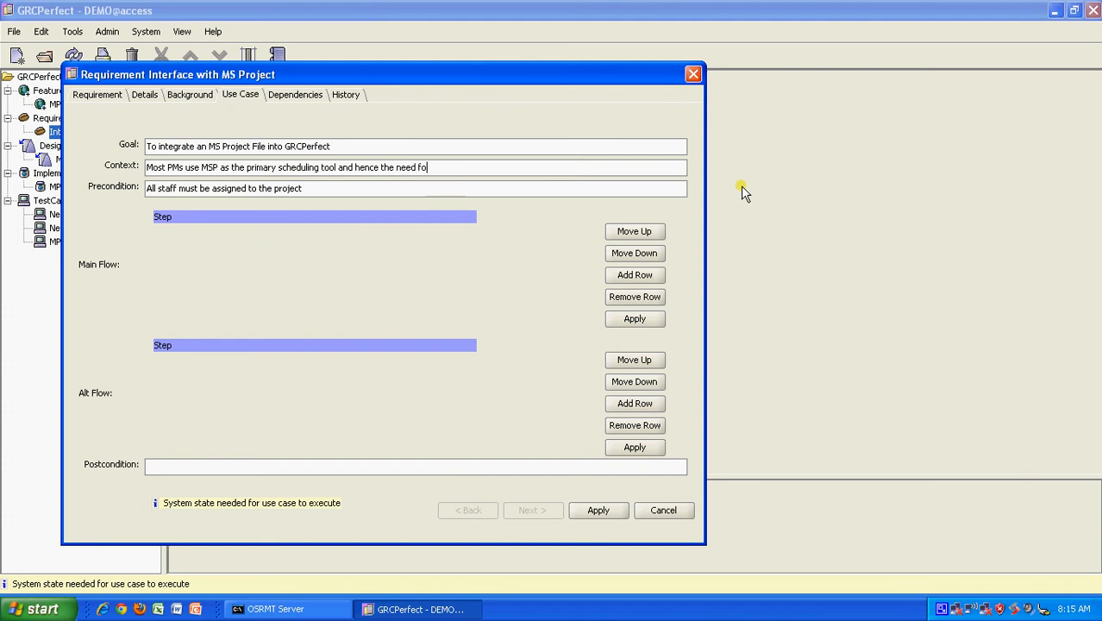
text(r inte)
text(gation)
key(BackSpace)
key(BackSpace)
key(BackSpace)
text(ion)
Step: Add main flow steps 'Go to GRCPerfect > Upload Excel' and 'Select the MSP Project F'
click(641, 276)
double_click(181, 230)
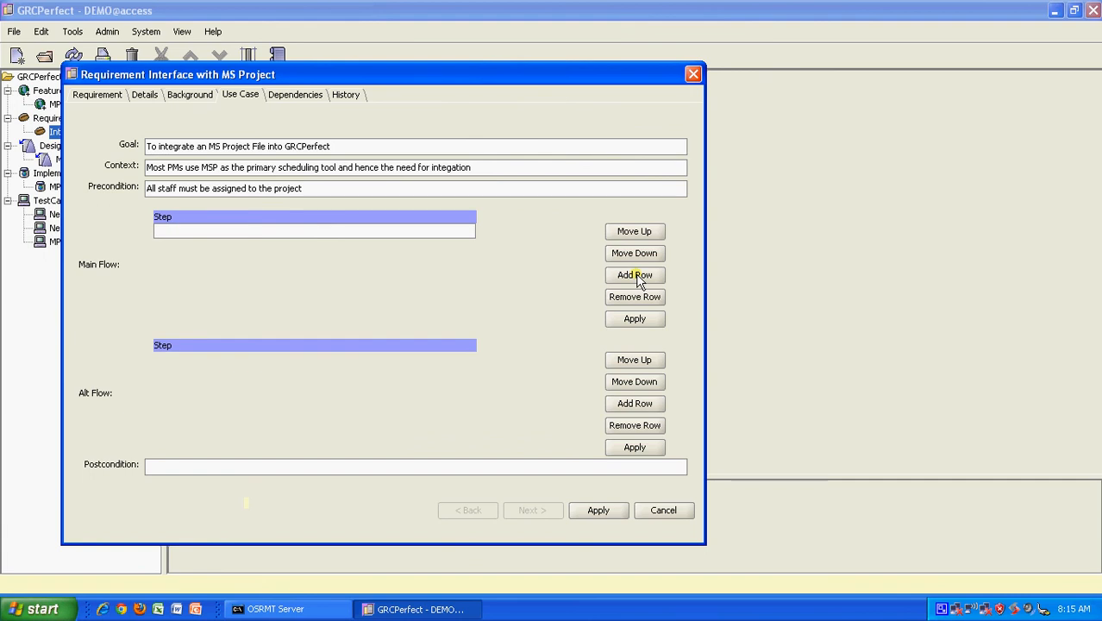
text(Go to GRCPerfect > Uploa)
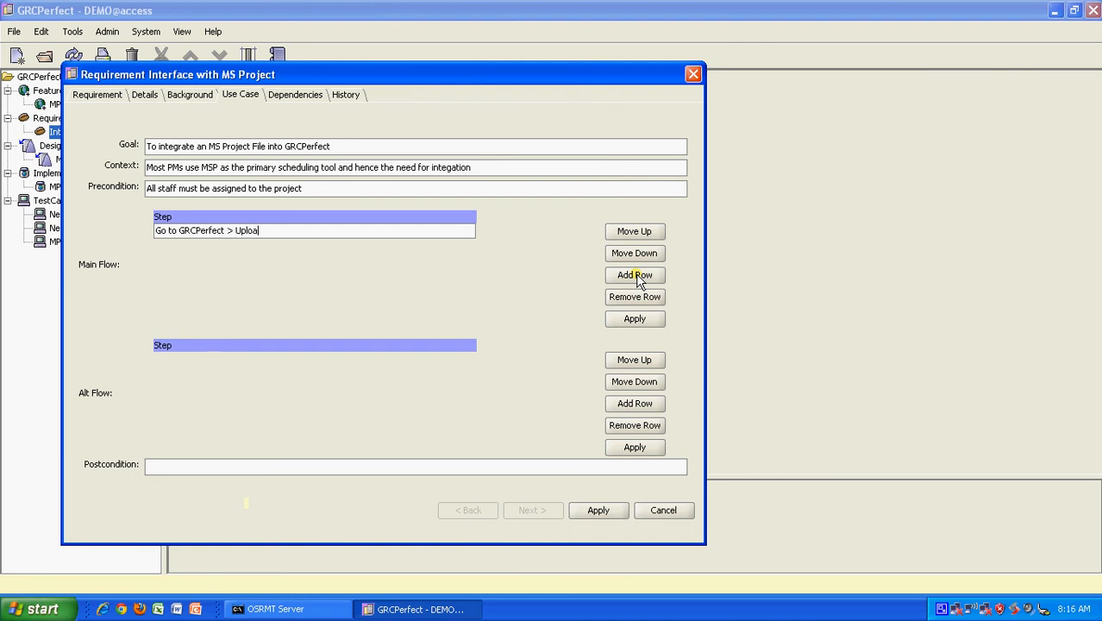
text(d Excel)
click(614, 277)
click(185, 252)
click(185, 251)
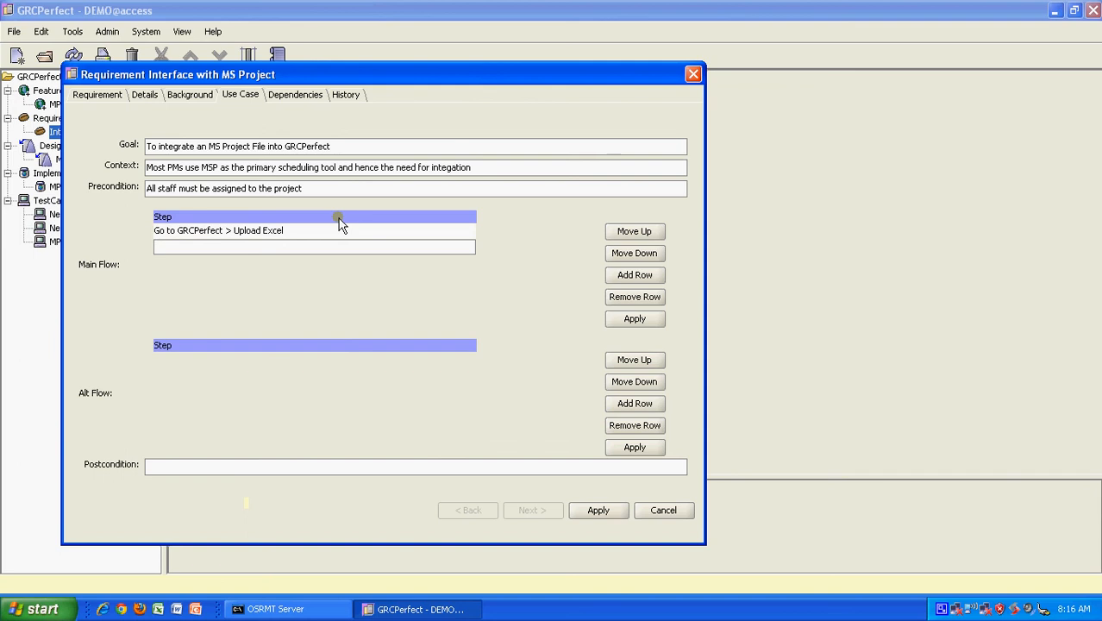
text(Slec)
key(BackSpace)
text(ect the MSP Project File)
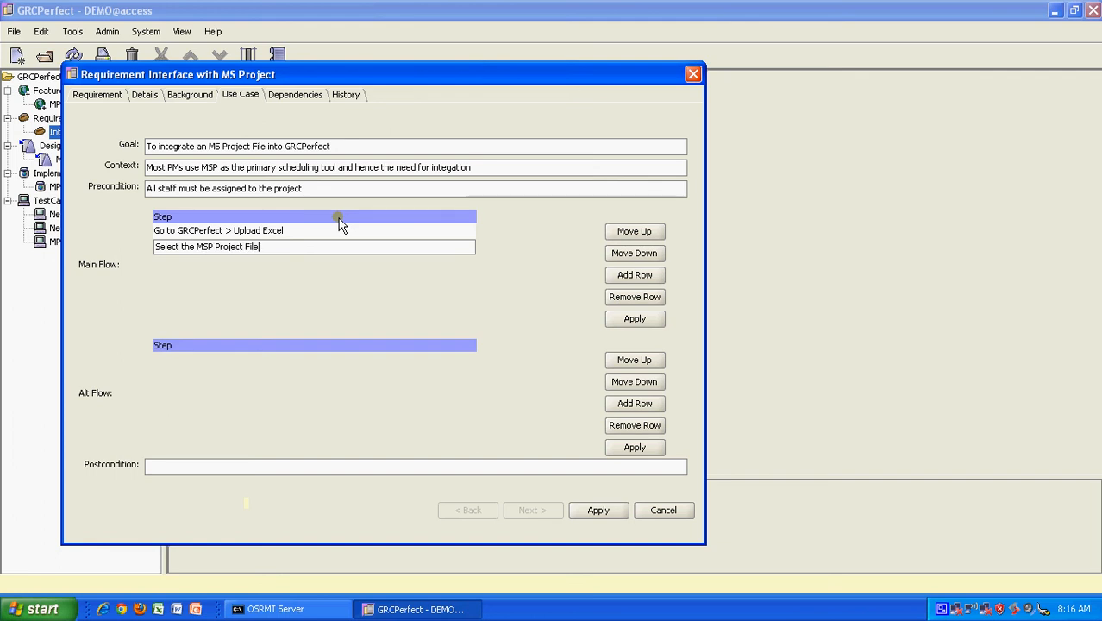
Step: Add main flow steps 'Click upload' and 'Application provides a success message'
click(642, 274)
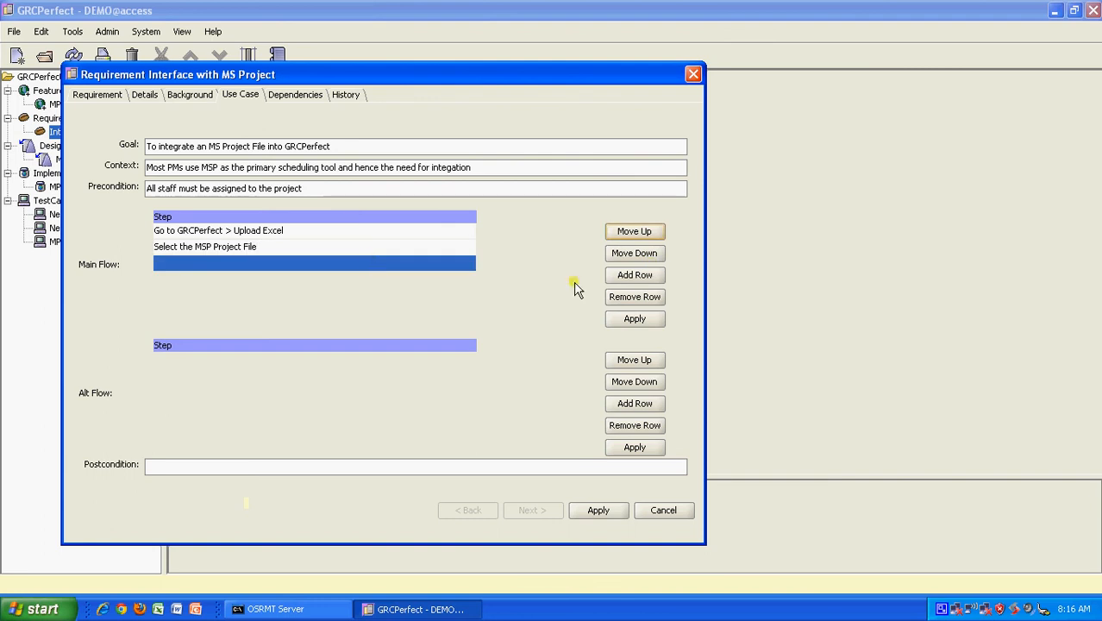
double_click(245, 263)
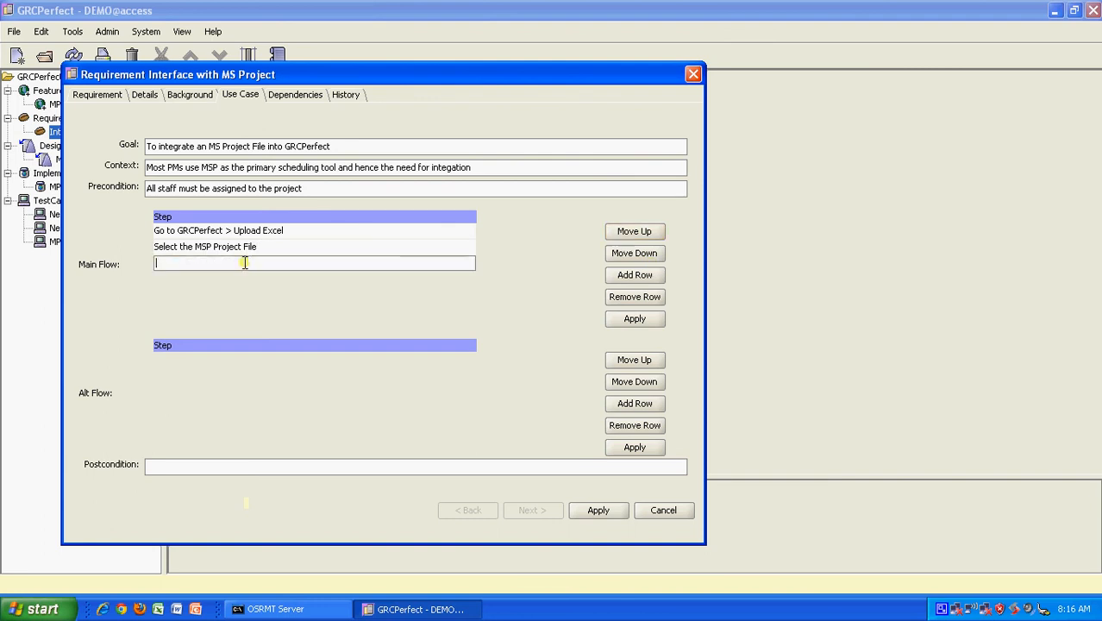
text(Click upload)
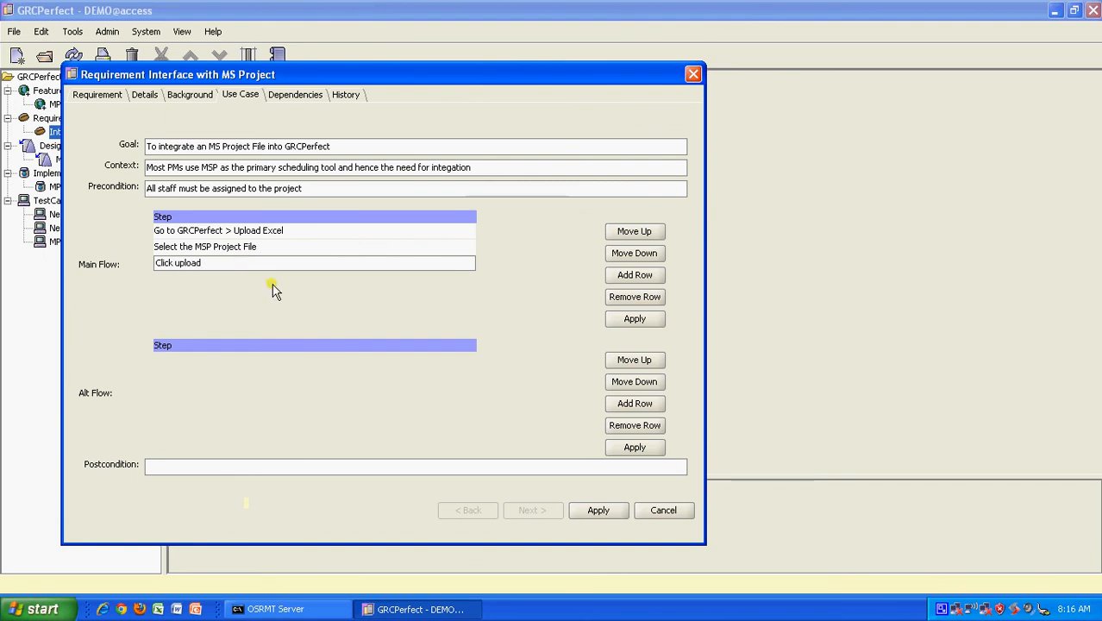
click(275, 282)
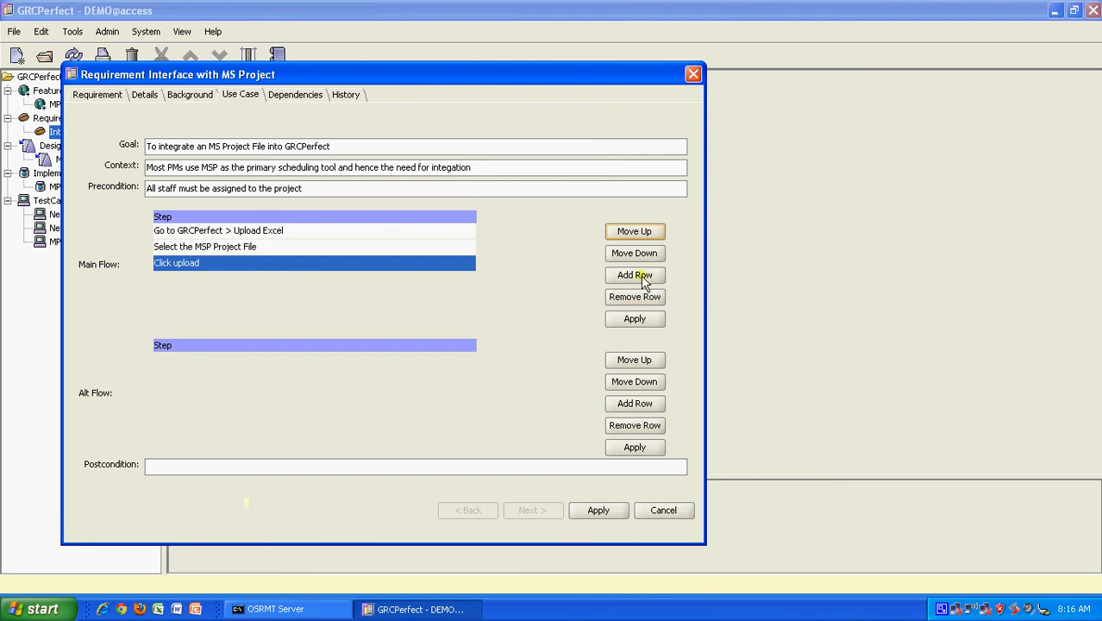
click(638, 275)
double_click(268, 276)
text(A)
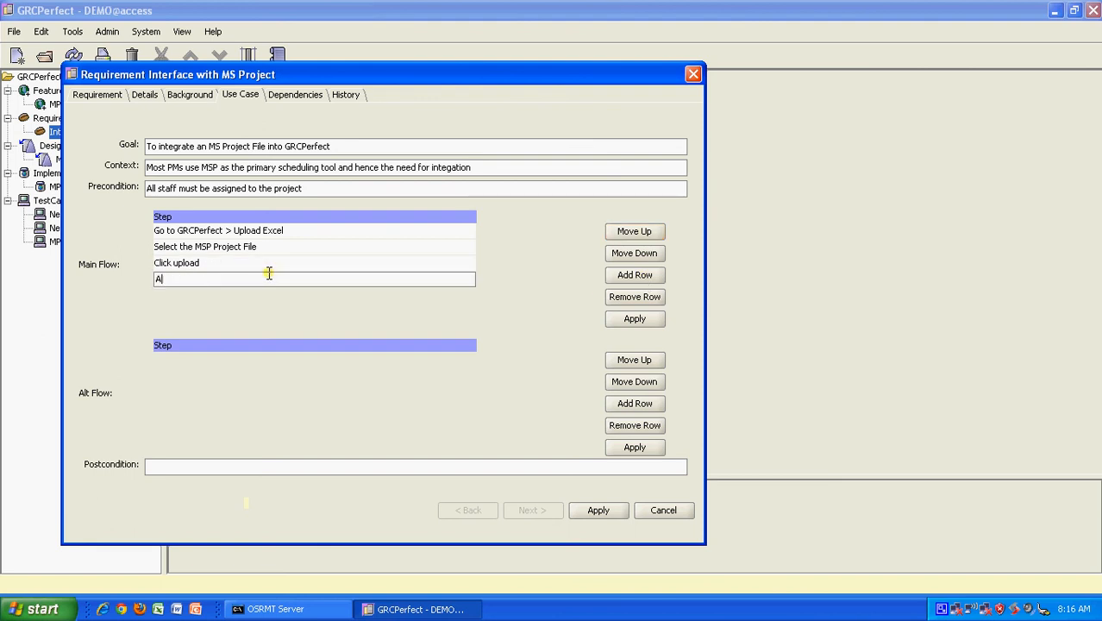
text(pplication provides a sucecess message)
Step: Add 'Go to schedule module' and 'Verify if the schedule has been generated', then apply the main flow
click(657, 276)
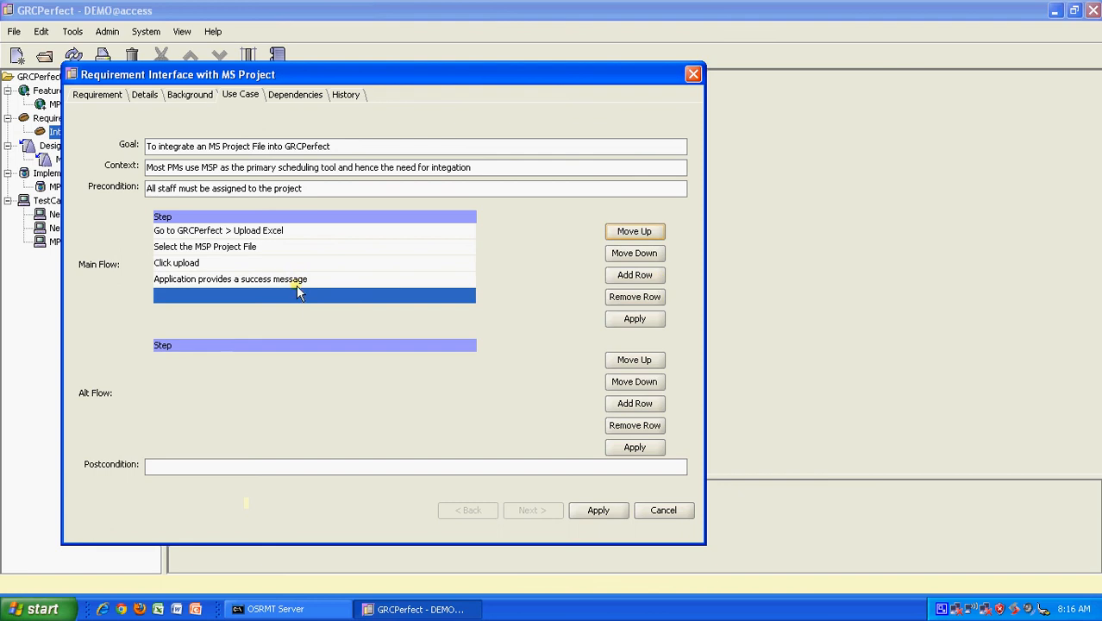
double_click(291, 295)
text(Go)
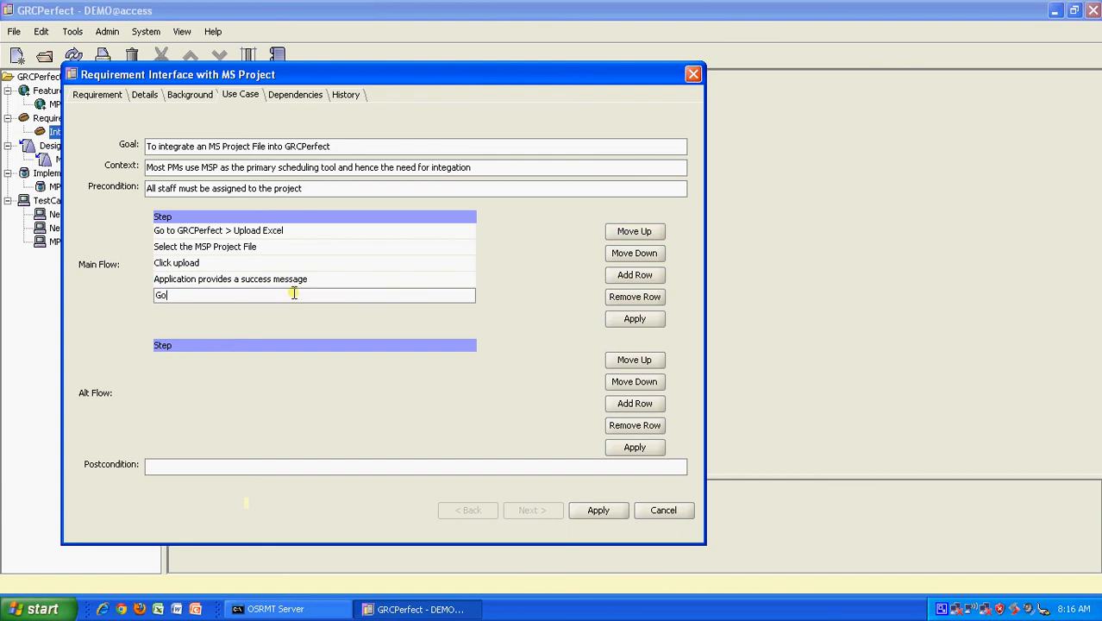
text( to schedule module)
click(629, 277)
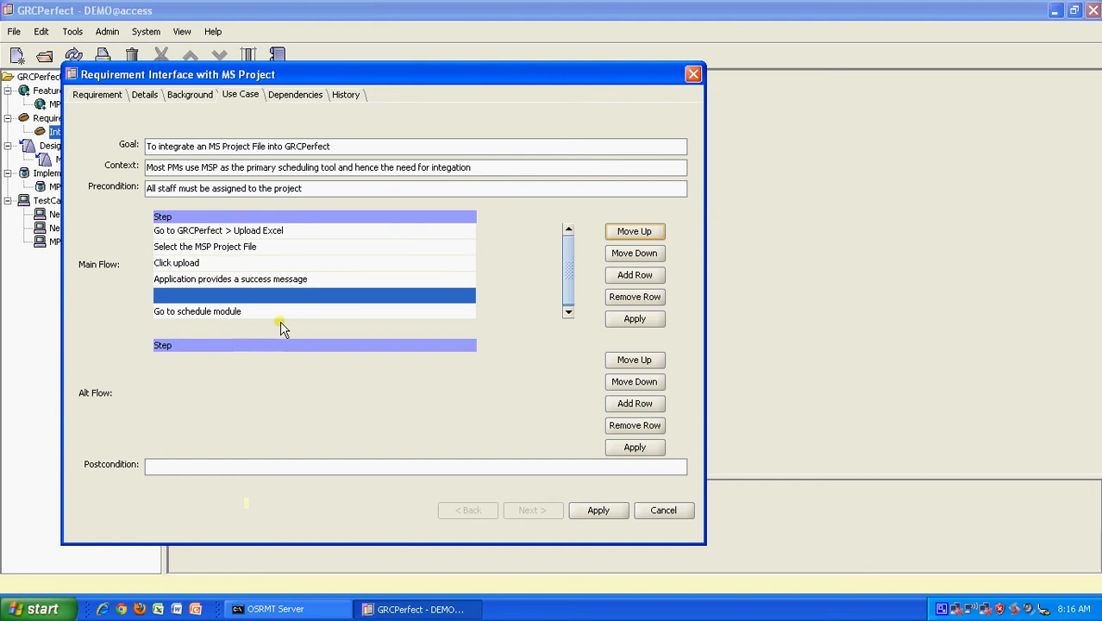
double_click(253, 313)
click(652, 233)
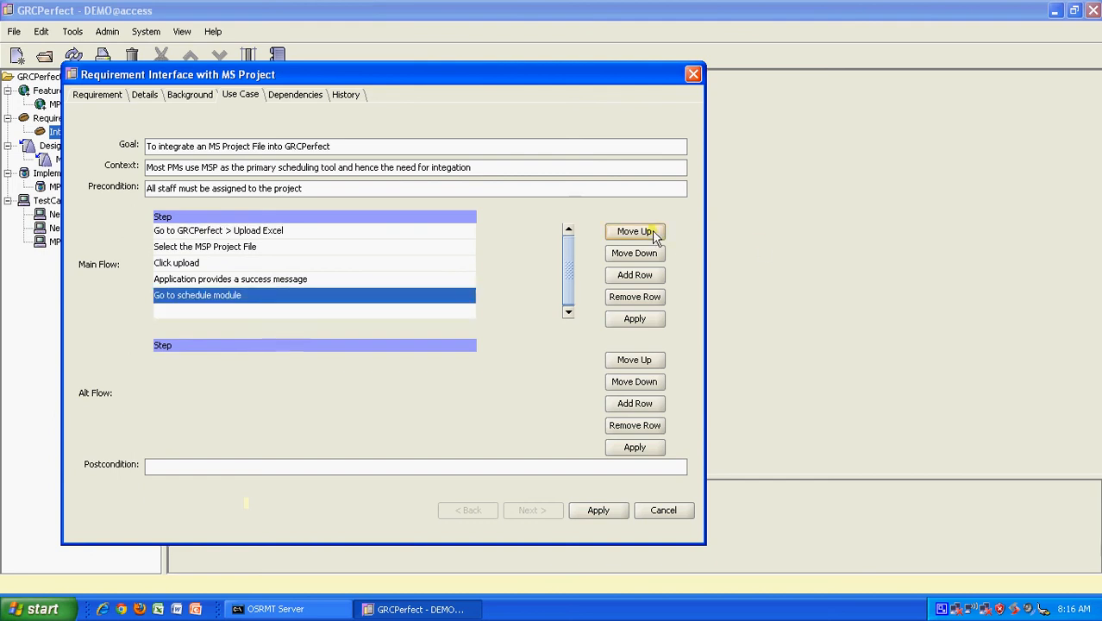
double_click(346, 313)
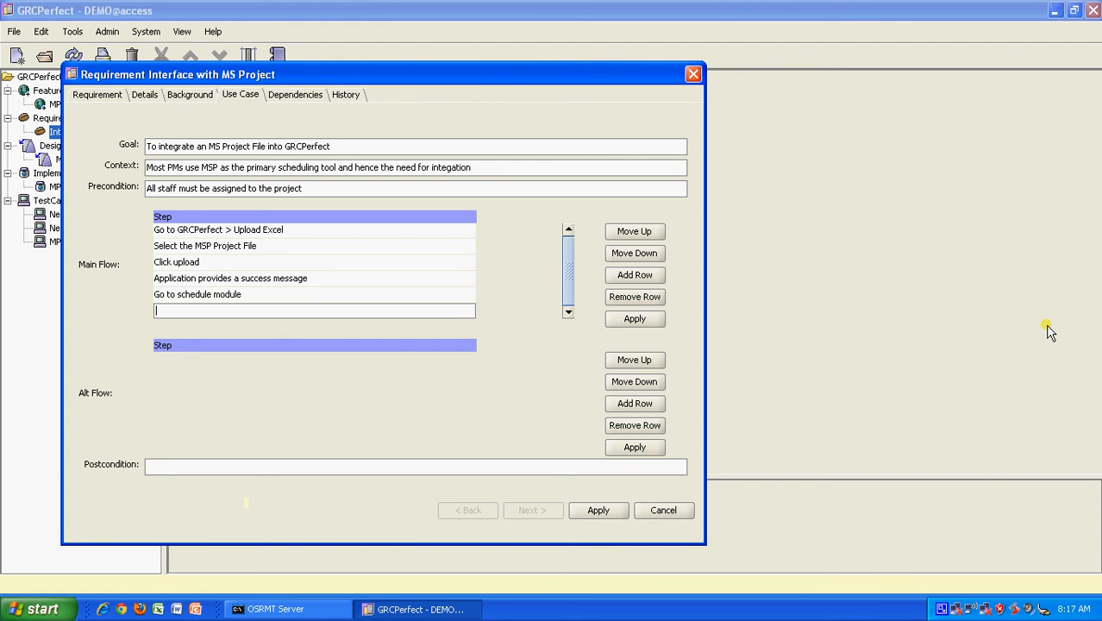
text(Verify if the )
text(shceule)
key(BackSpace)
key(BackSpace)
key(BackSpace)
key(BackSpace)
key(BackSpace)
key(BackSpace)
text(chedule has been )
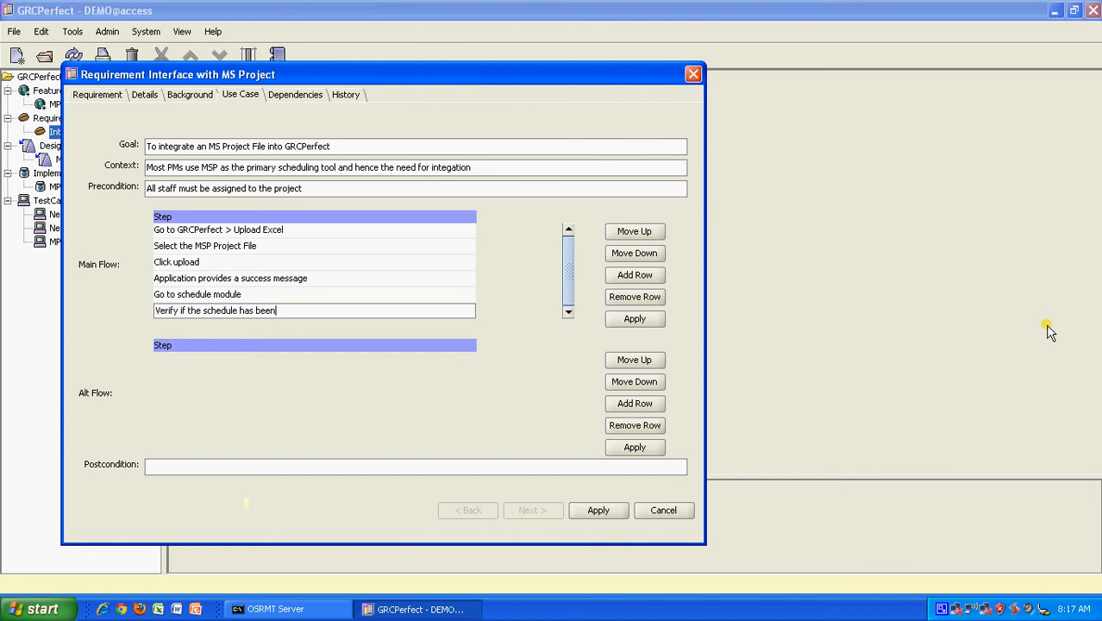
text(generated)
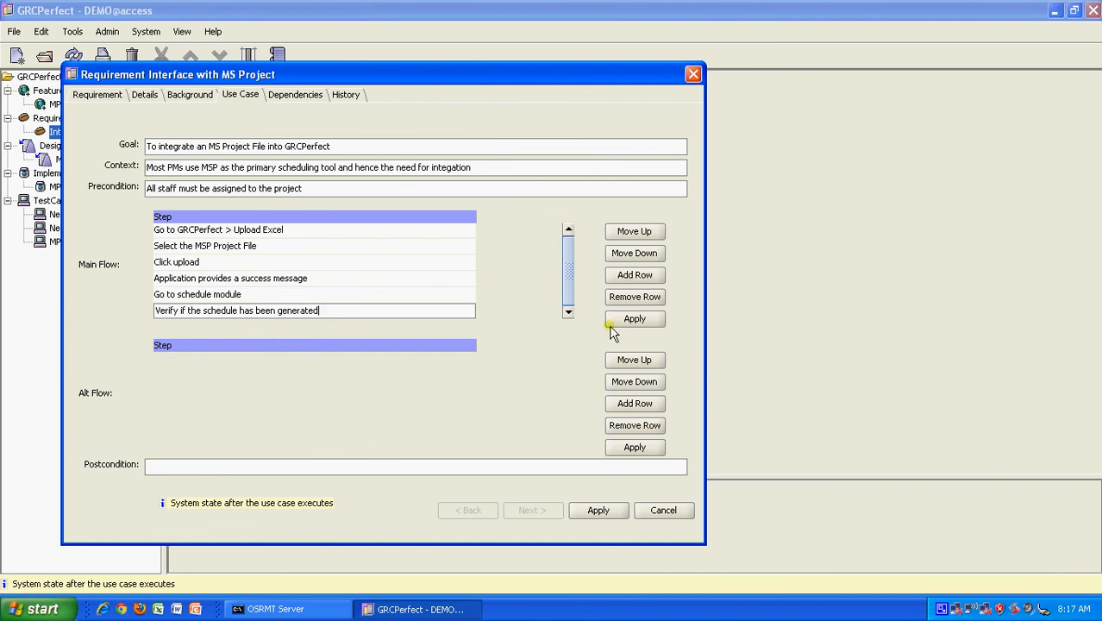
click(621, 507)
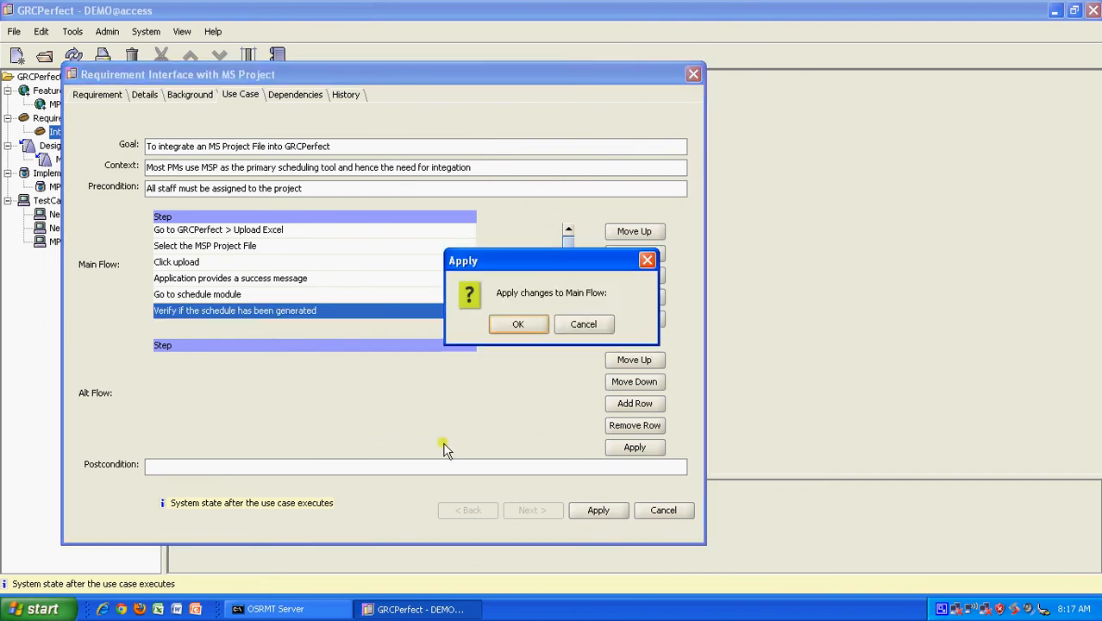
click(510, 323)
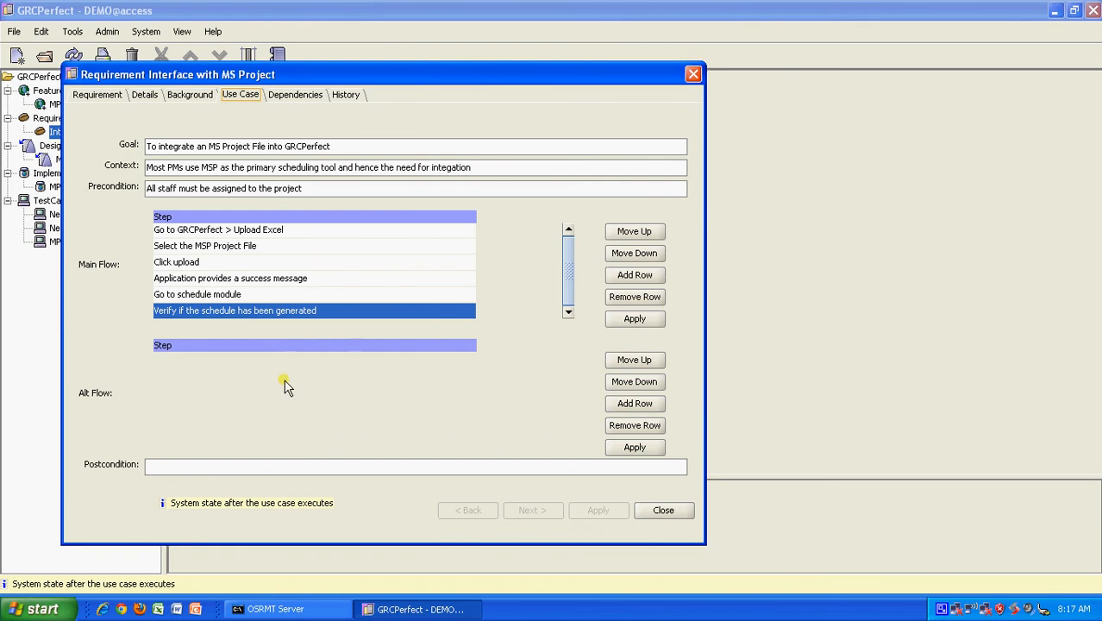
Step: Add an alternate-flow step: the application gives an error message why the file can't be uploaded
click(635, 402)
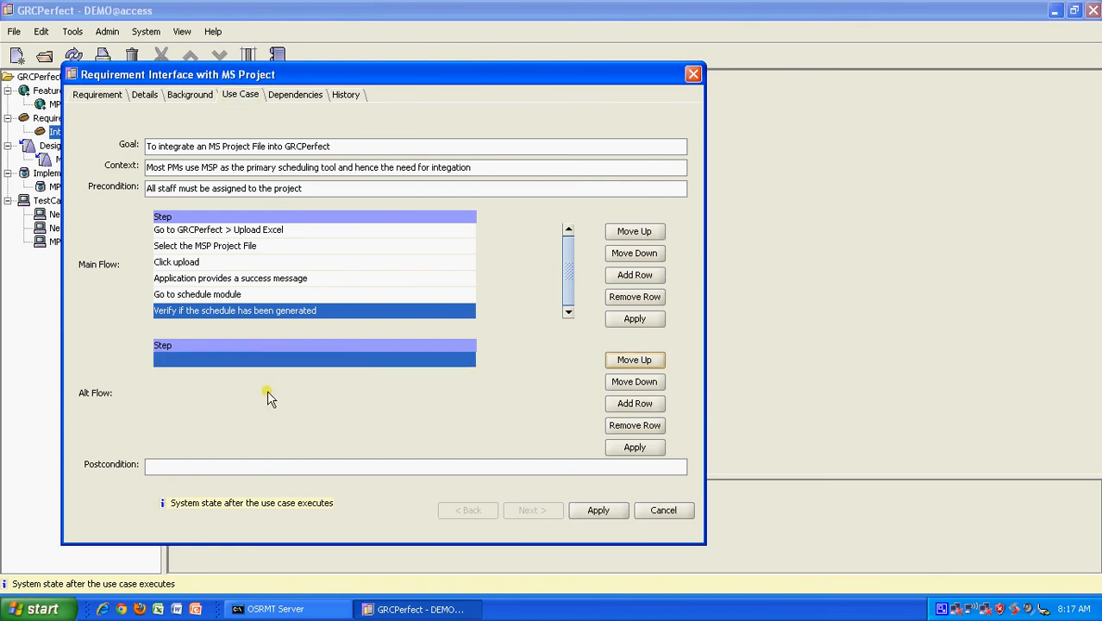
double_click(256, 363)
text(A)
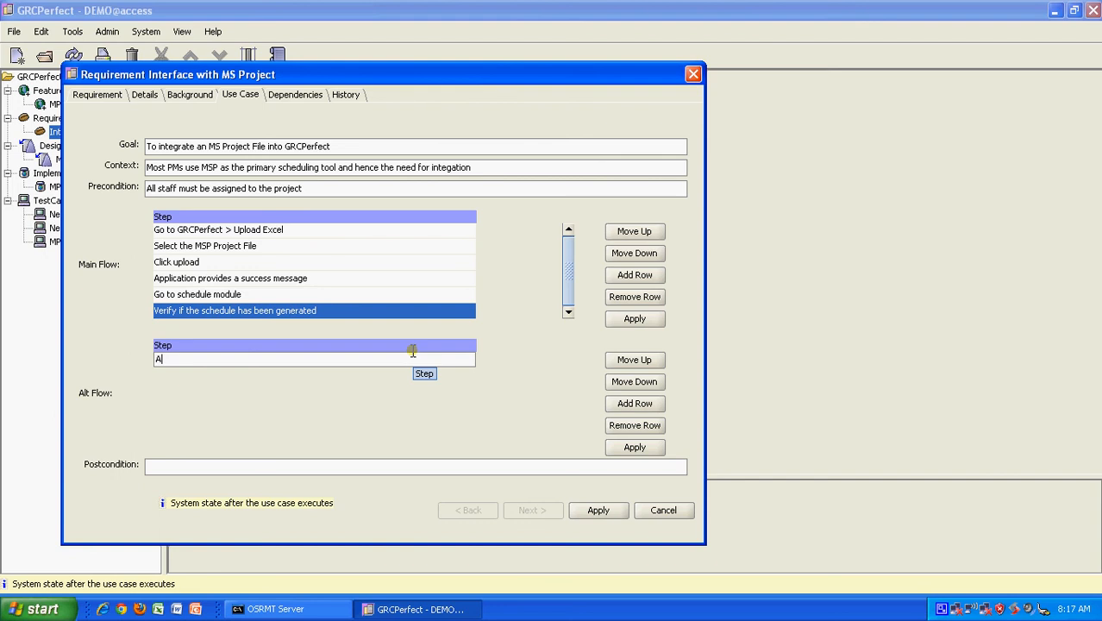
text(pplication provies an error messh)
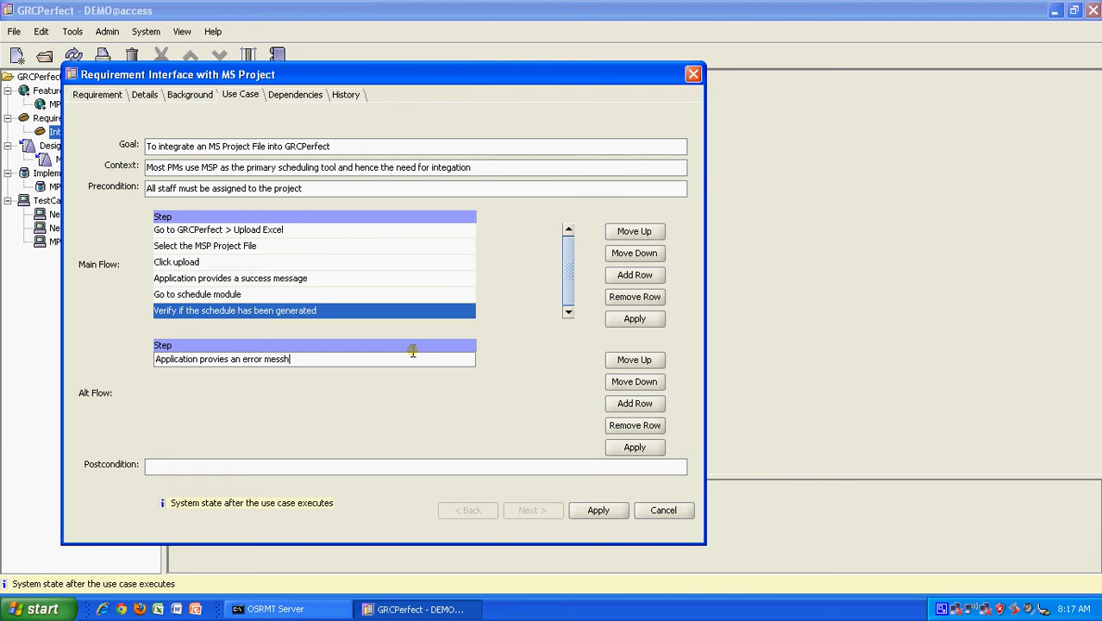
text(gae why thte)
key(BackSpace)
key(BackSpace)
key(BackSpace)
text(he file can not)
text(be )
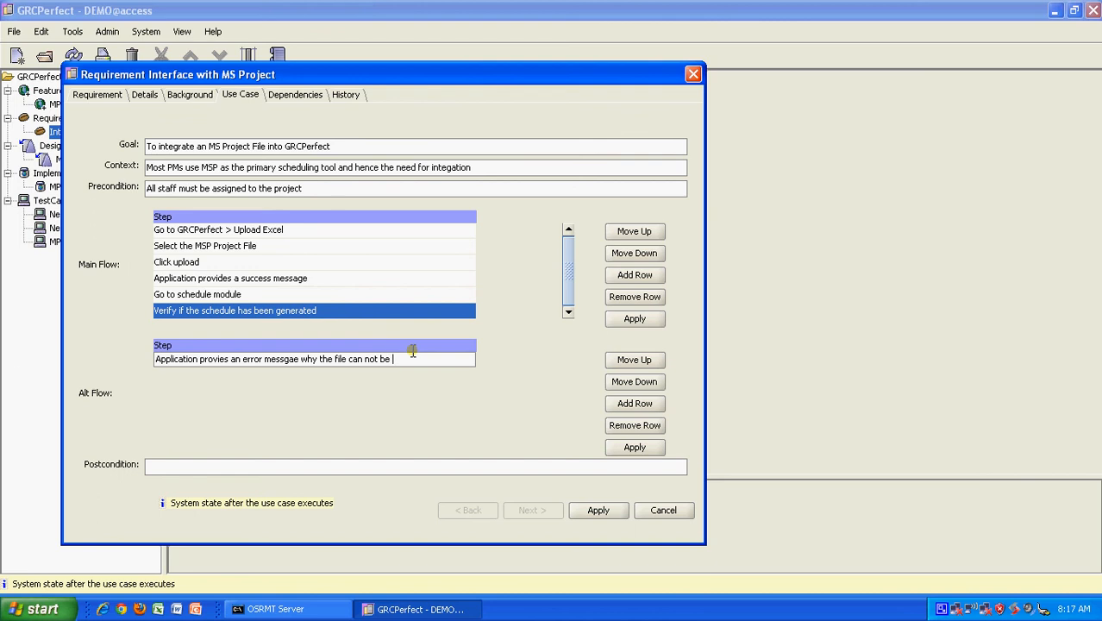
text(uploaded)
Step: Add the alternate-flow steps 'Correct data' and a third row for 'Try again'
click(640, 405)
double_click(170, 376)
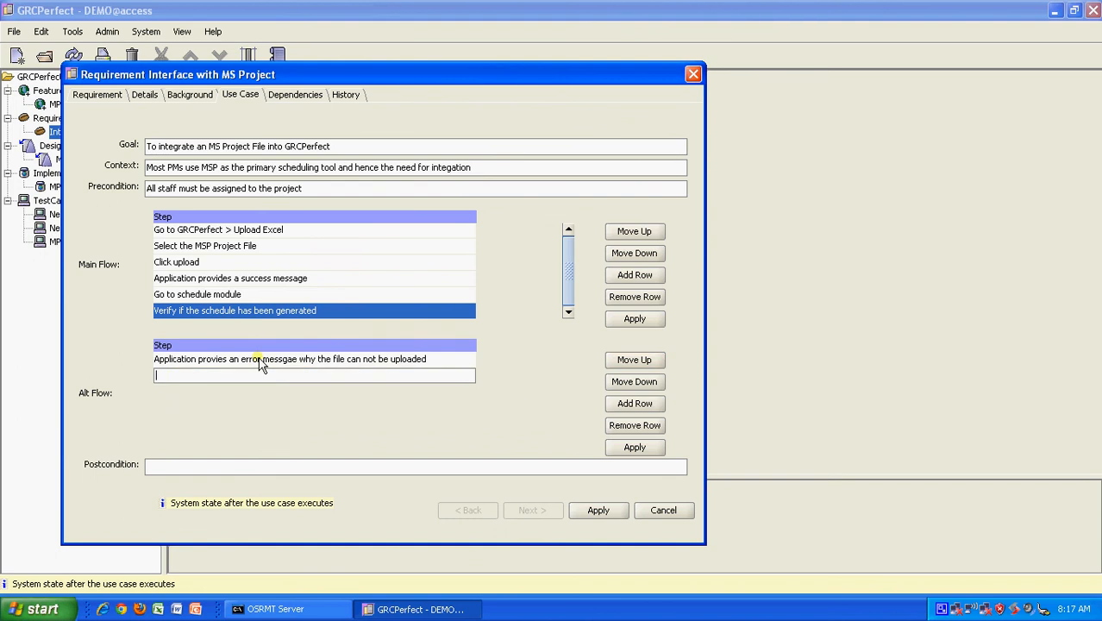
text(Correct data)
click(634, 403)
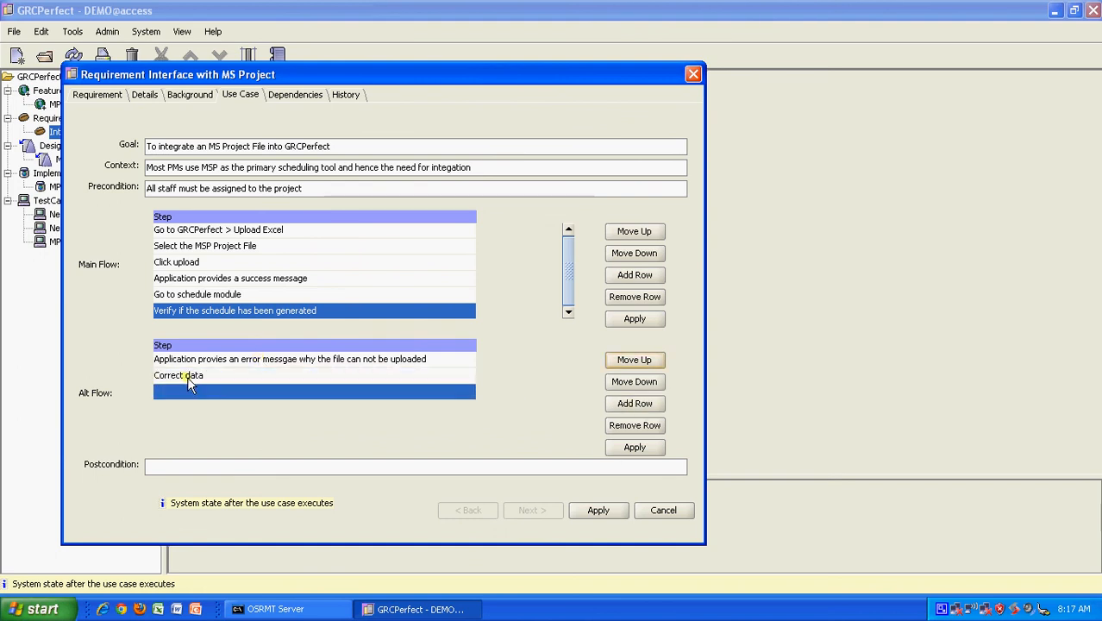
double_click(195, 390)
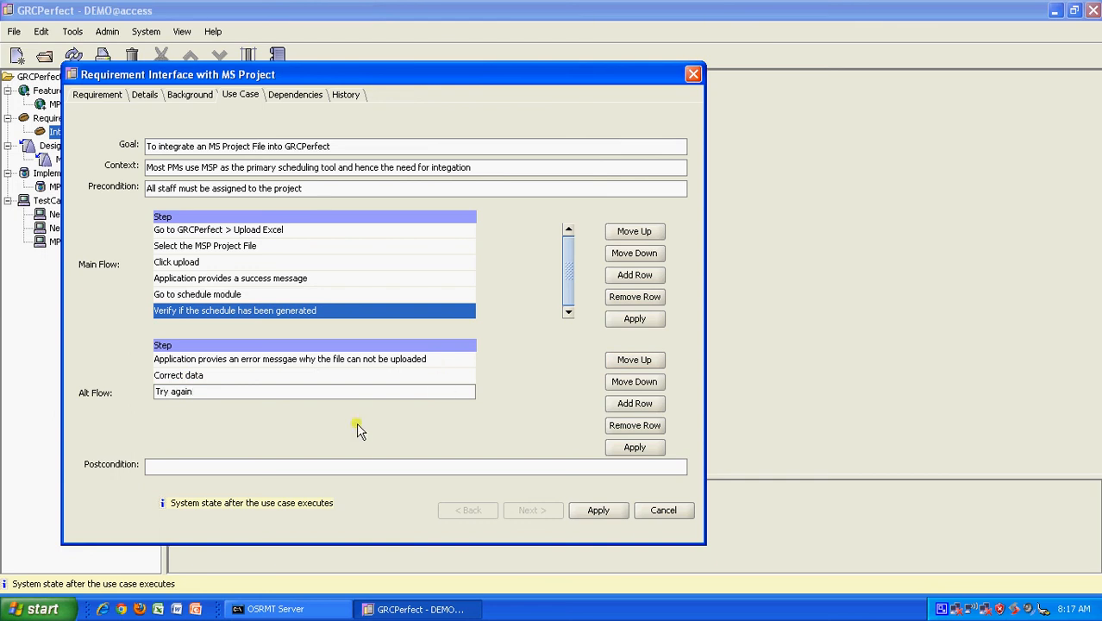
click(203, 464)
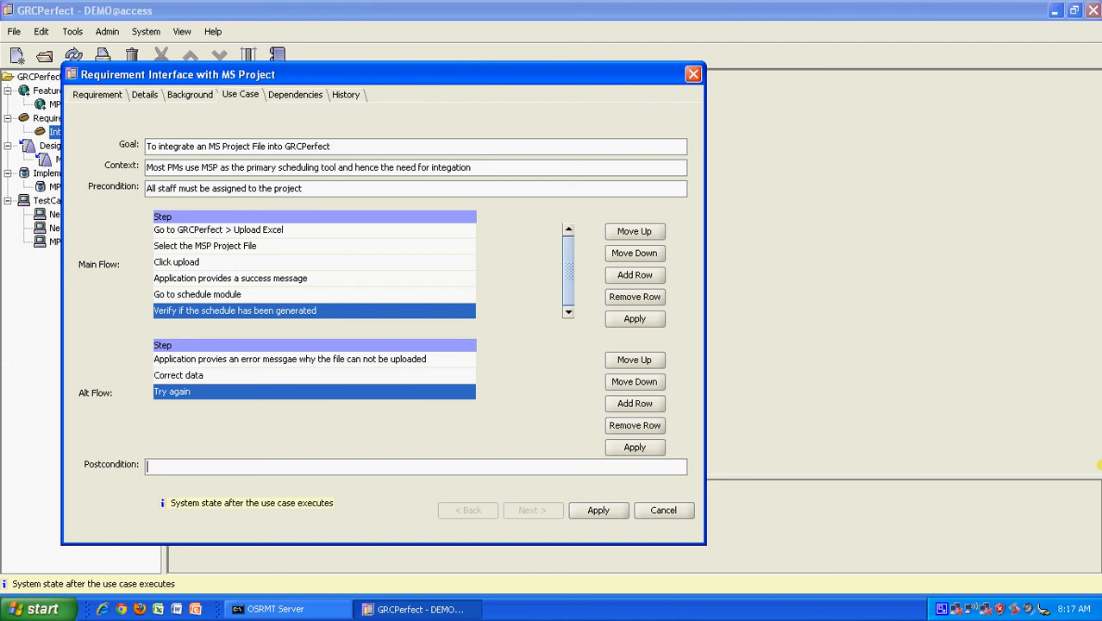
Step: Enter the postcondition 'Schedule is generated in the schedule module' and apply the alternate-flow changes
text(Schedule is generated in trg)
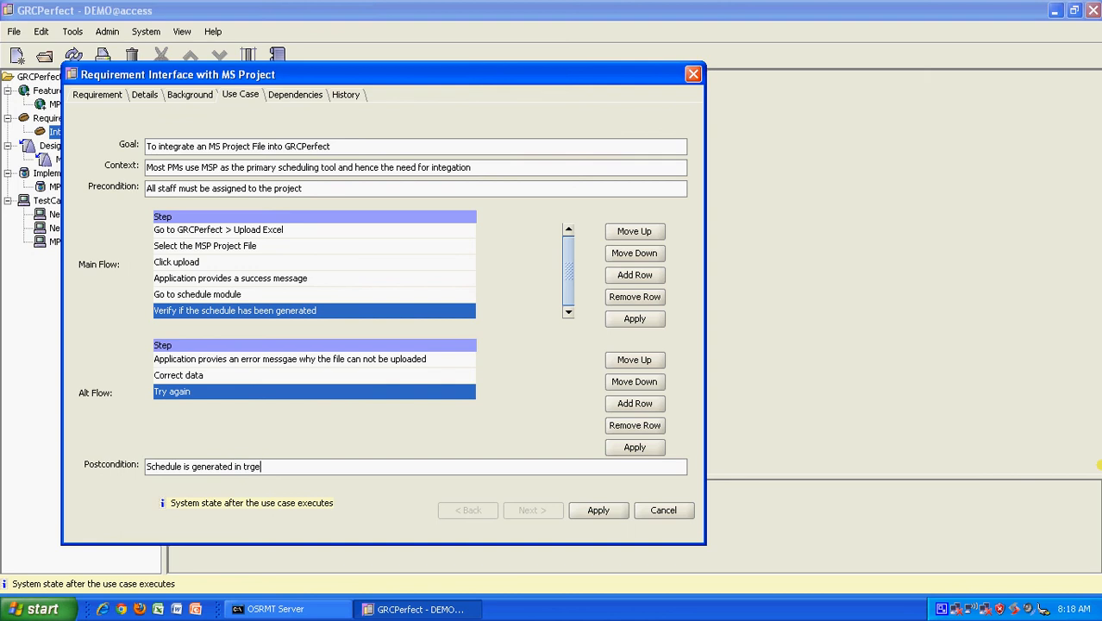
text(e)
key(BackSpace)
key(BackSpace)
text(e schedule module)
click(597, 509)
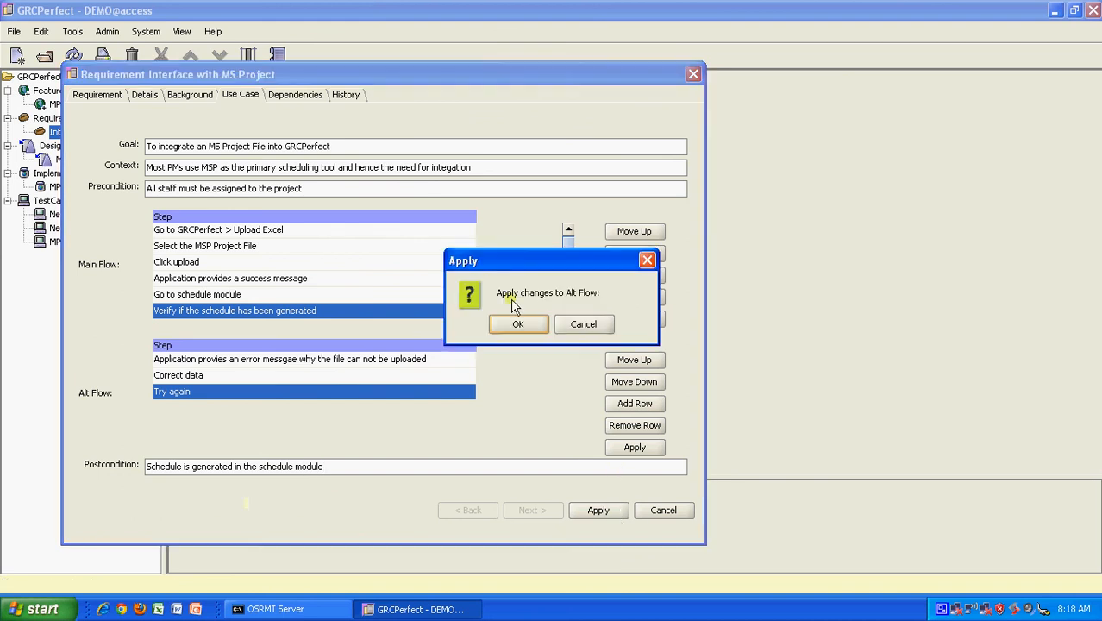
click(516, 321)
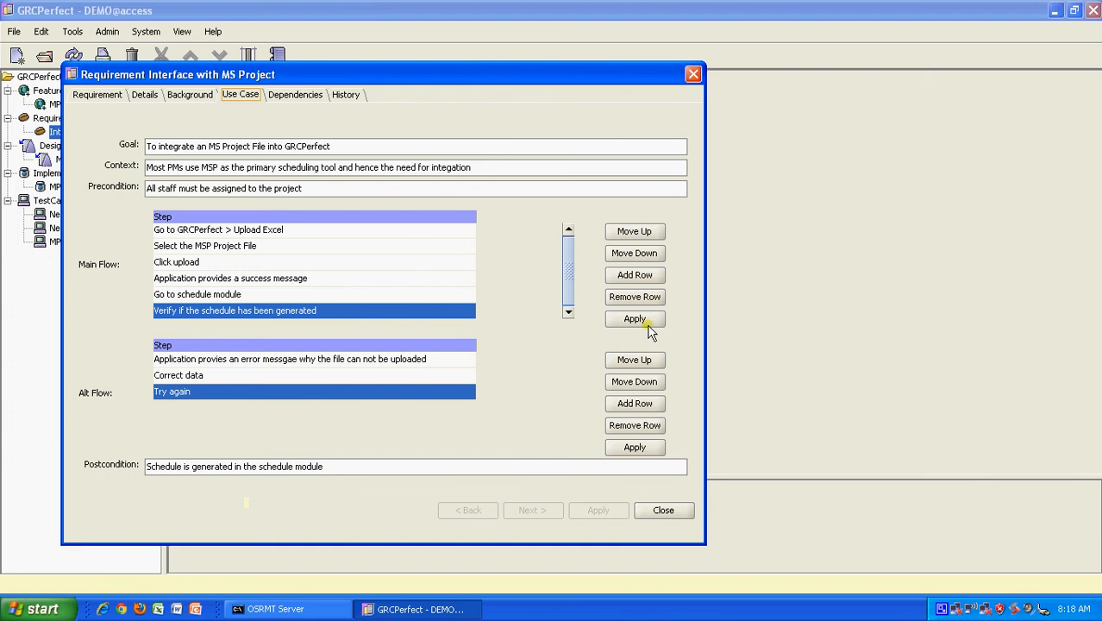
Step: Review the requirement's dependency on the MPP Integration test case and its history, then close it
click(287, 97)
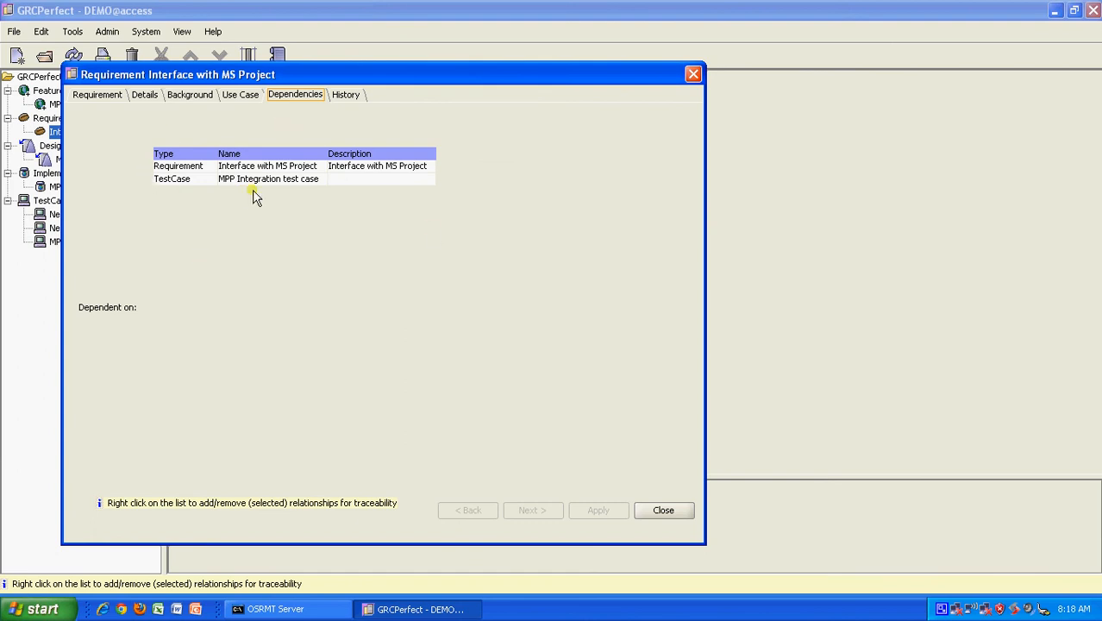
click(341, 97)
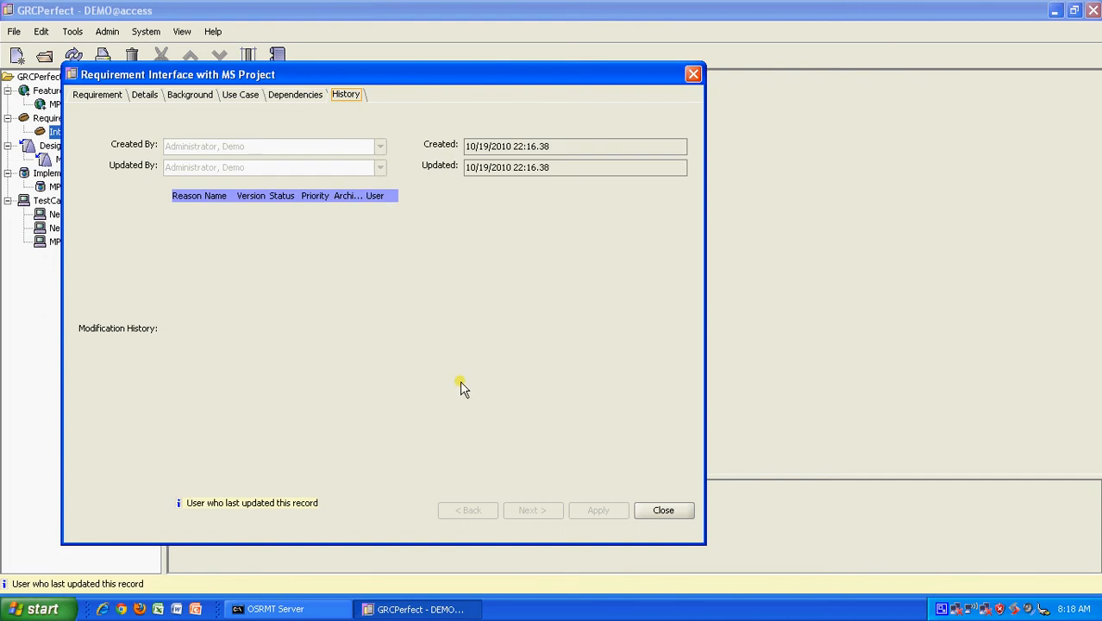
click(669, 508)
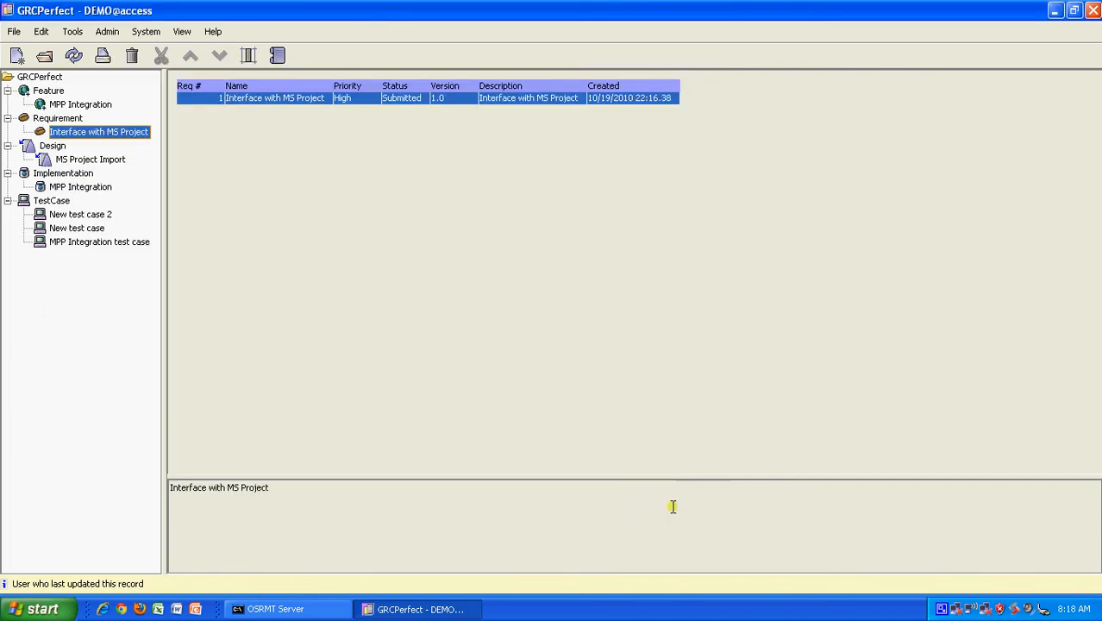
Step: Open the MS Project Import design record under Design and close it
click(92, 158)
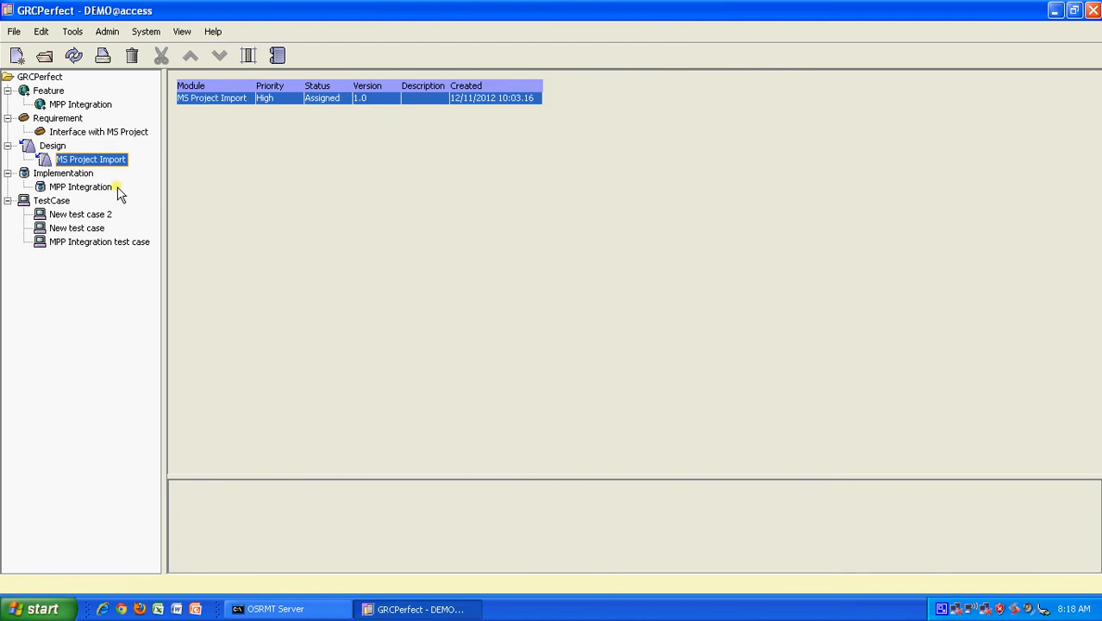
double_click(329, 98)
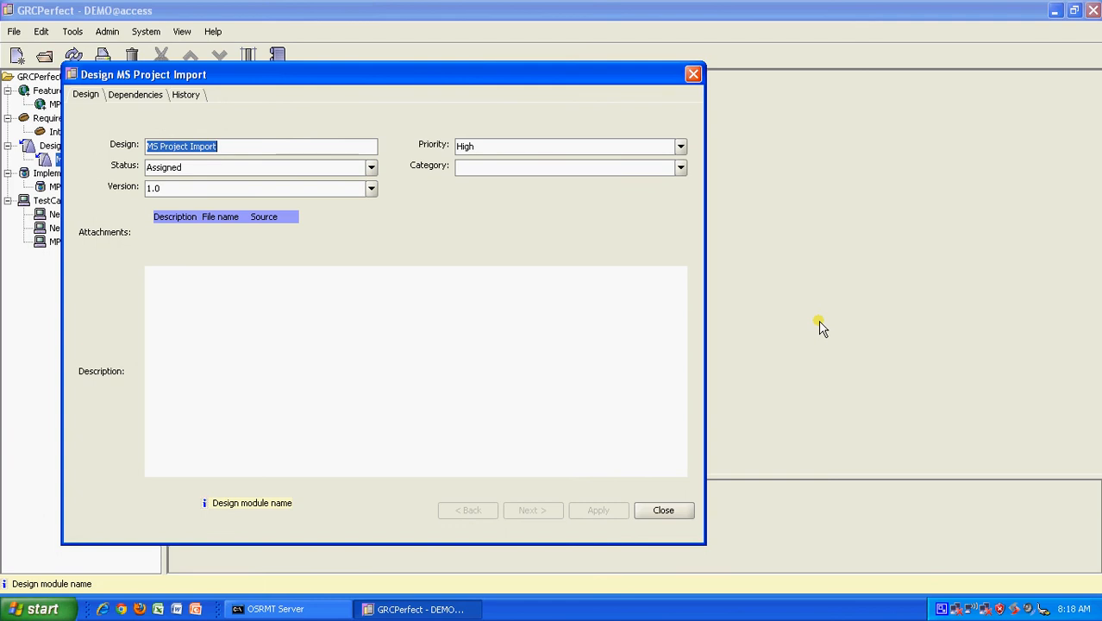
click(663, 510)
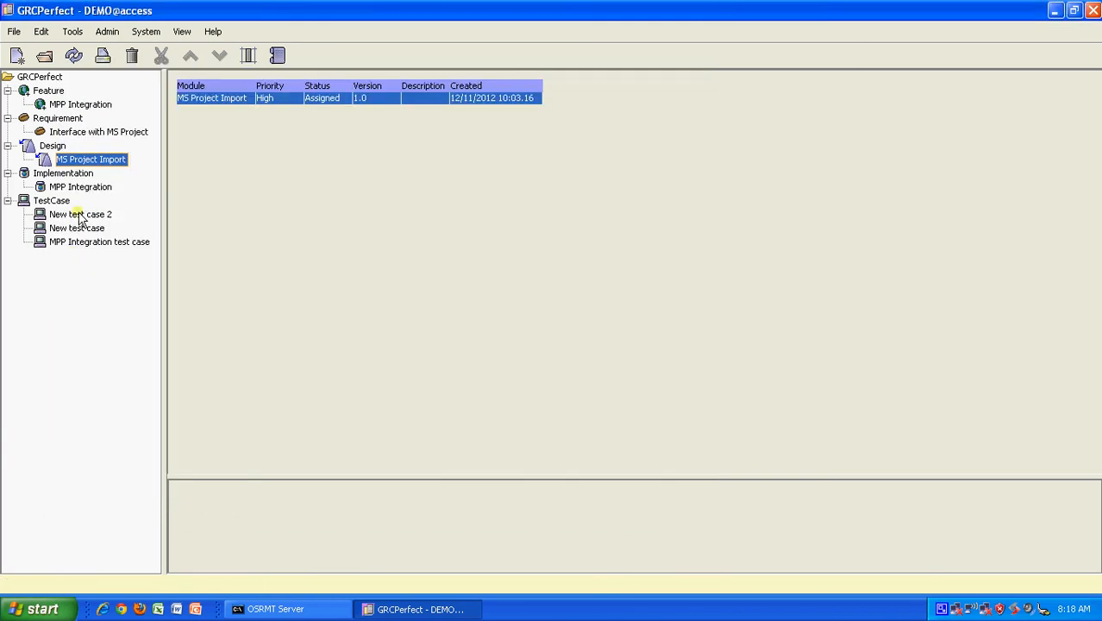
Step: Inspect the MPP Integration implementation record, close it, and select the MPP Integration test case
click(106, 190)
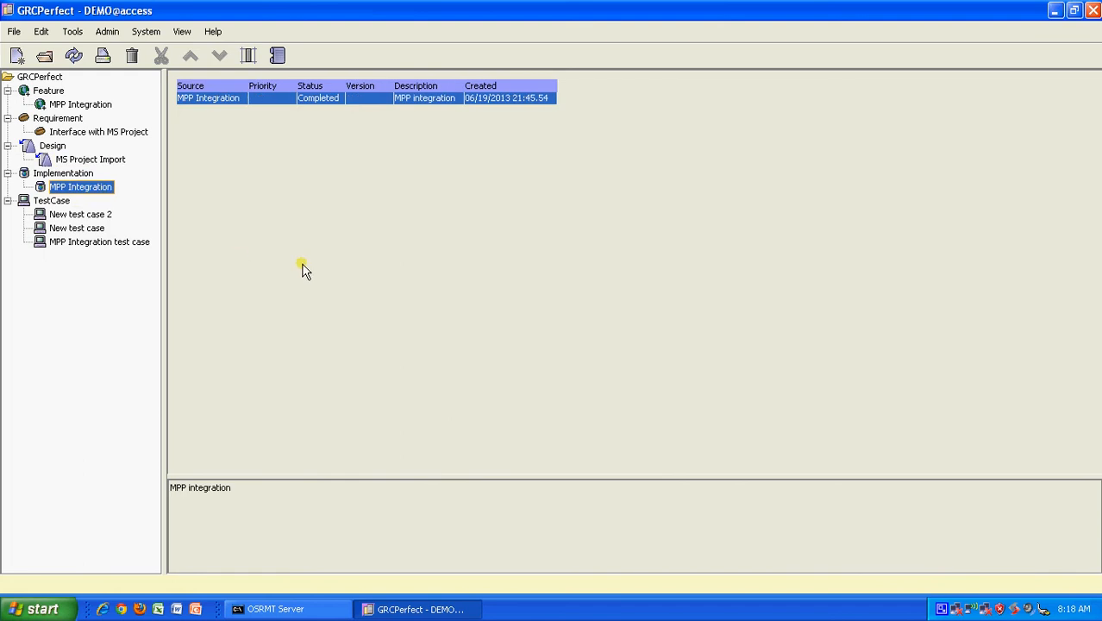
double_click(434, 98)
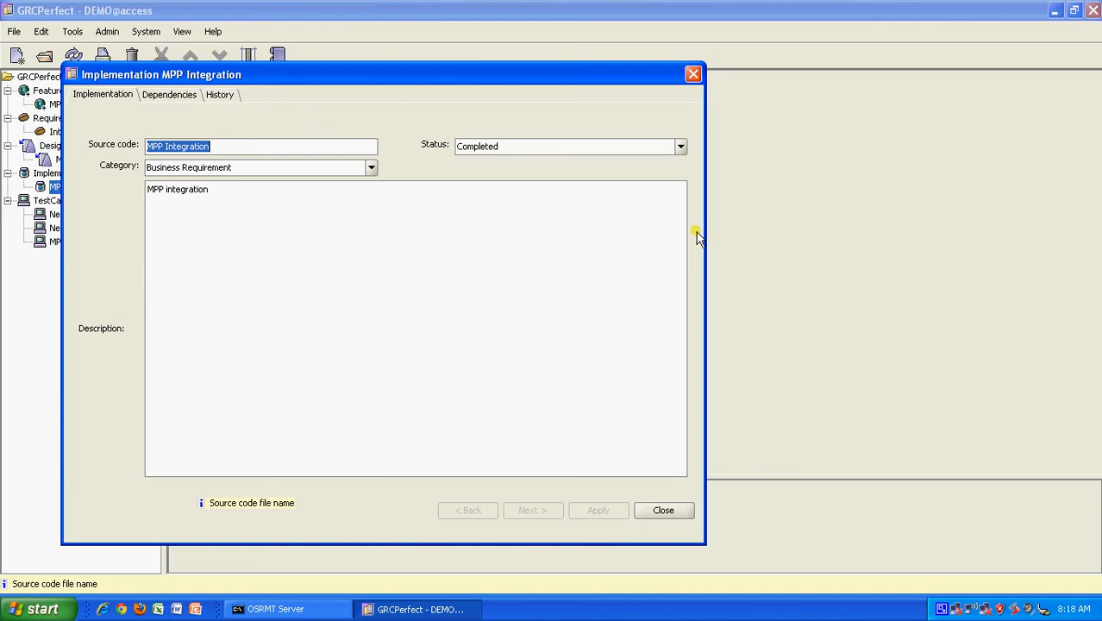
click(649, 509)
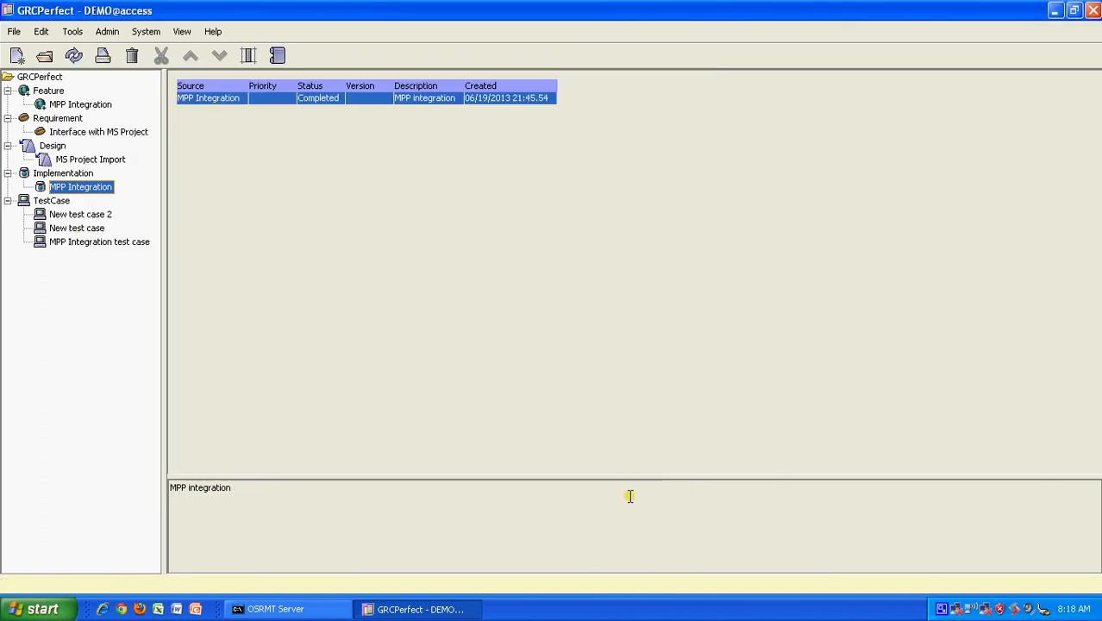
click(85, 246)
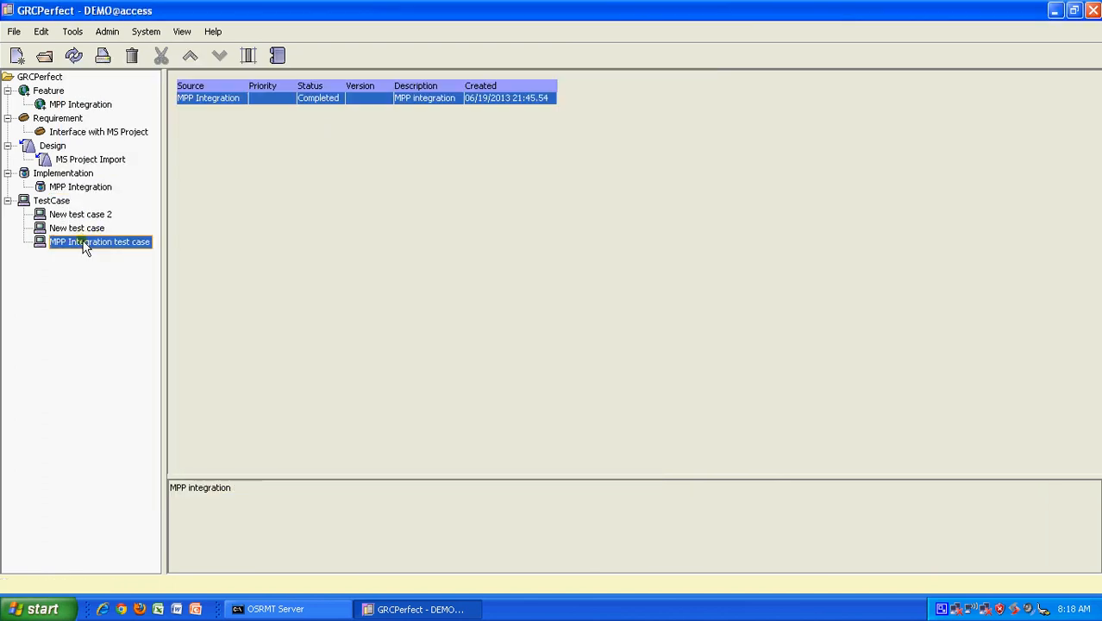
Step: Open the MPP Integration test case and add the step 'Go to upload Excel'
double_click(85, 244)
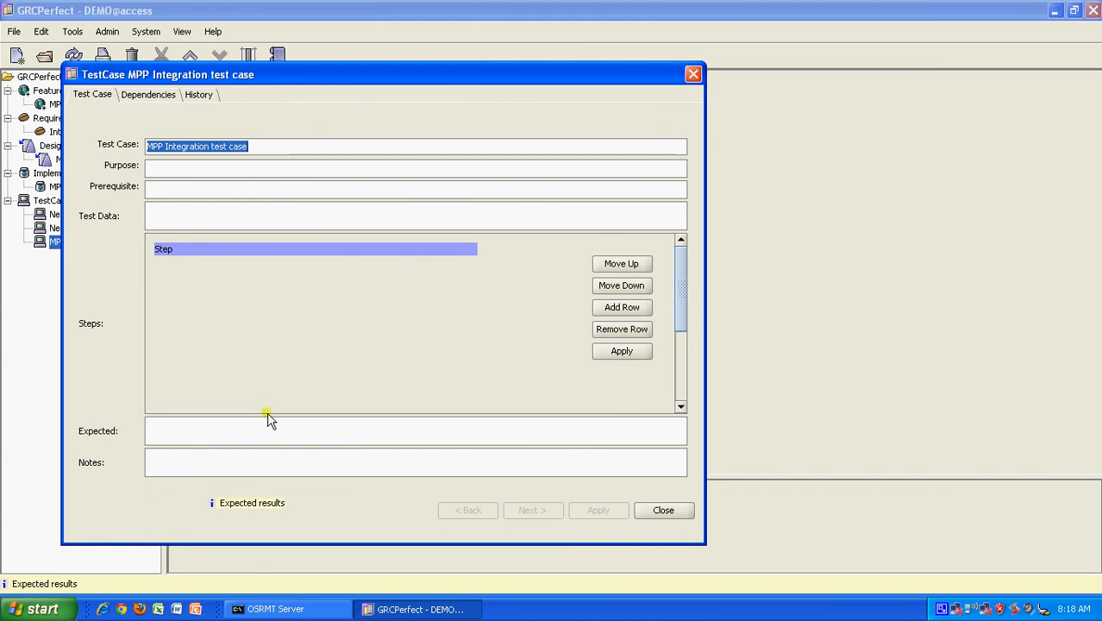
click(622, 307)
double_click(230, 266)
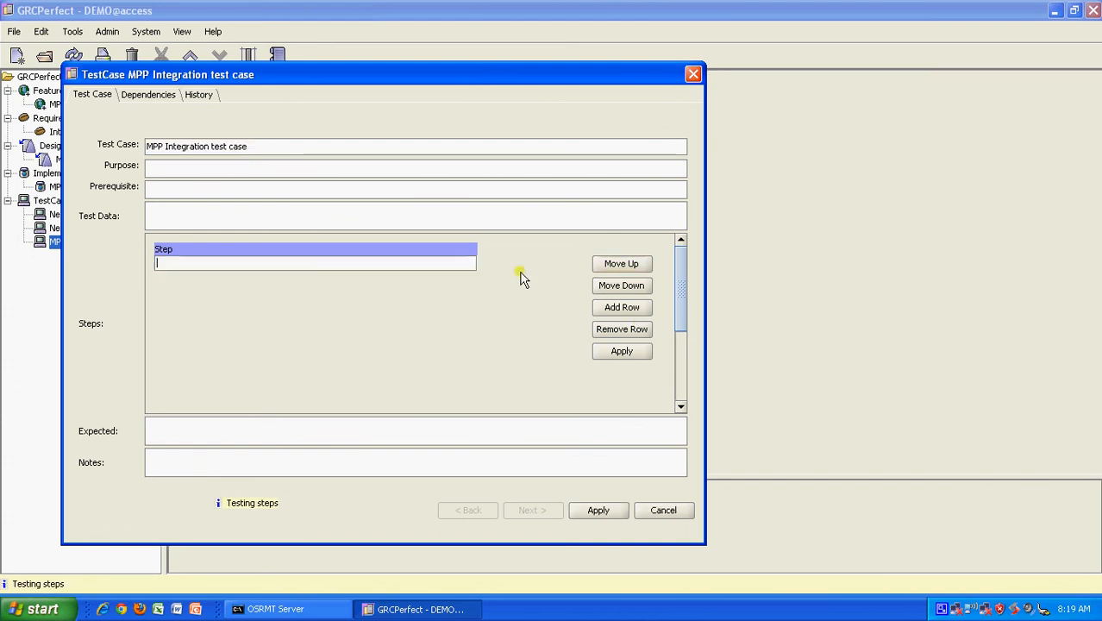
text(Go )
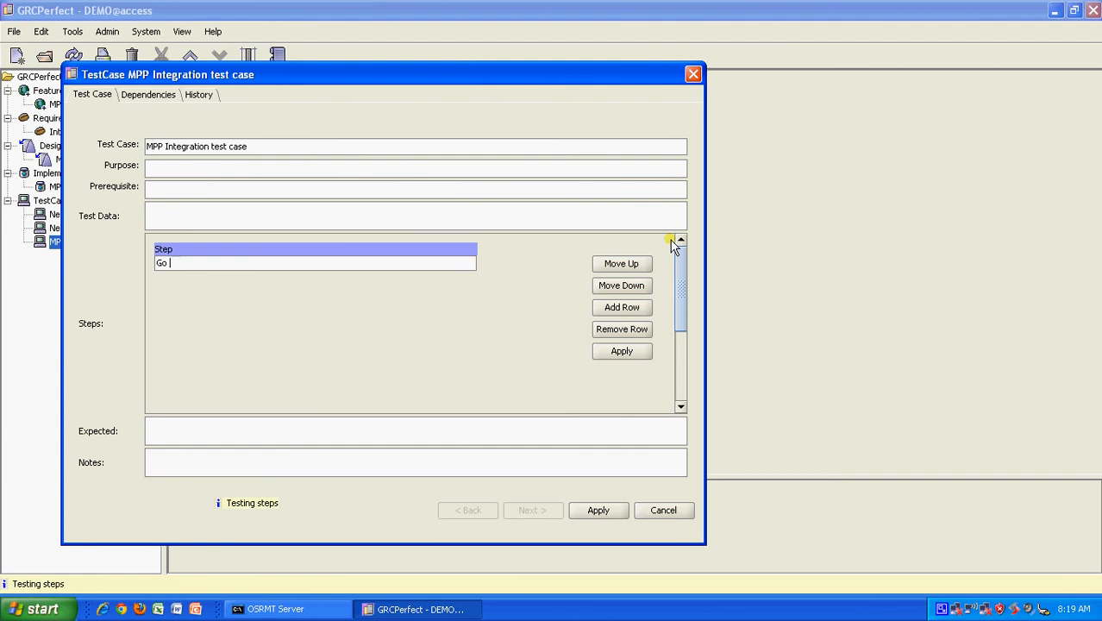
text(to upload Excel)
Step: Add a second step 'Try to upload the sample MPP file' and apply the step changes
click(621, 307)
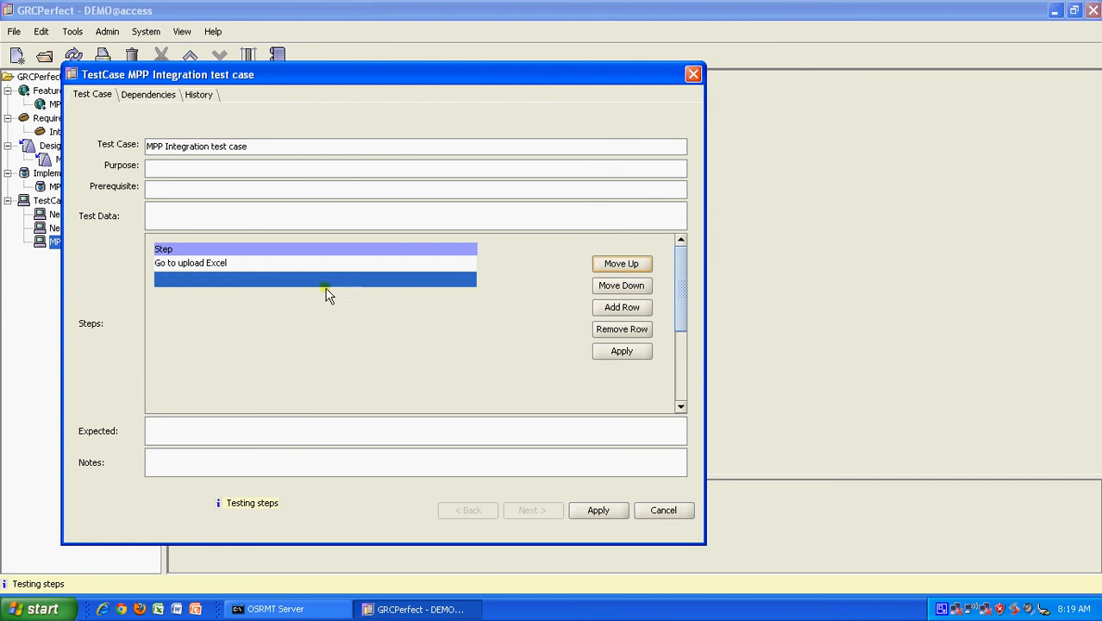
double_click(345, 280)
text(Try )
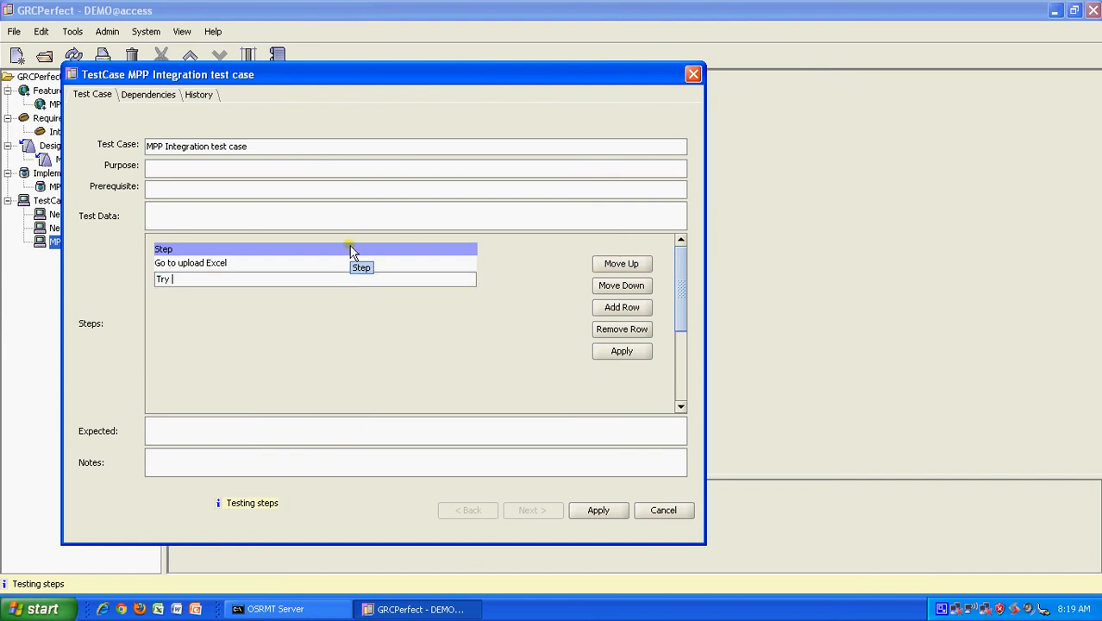
text(yo)
text(to upload the s)
text(ample MPP)
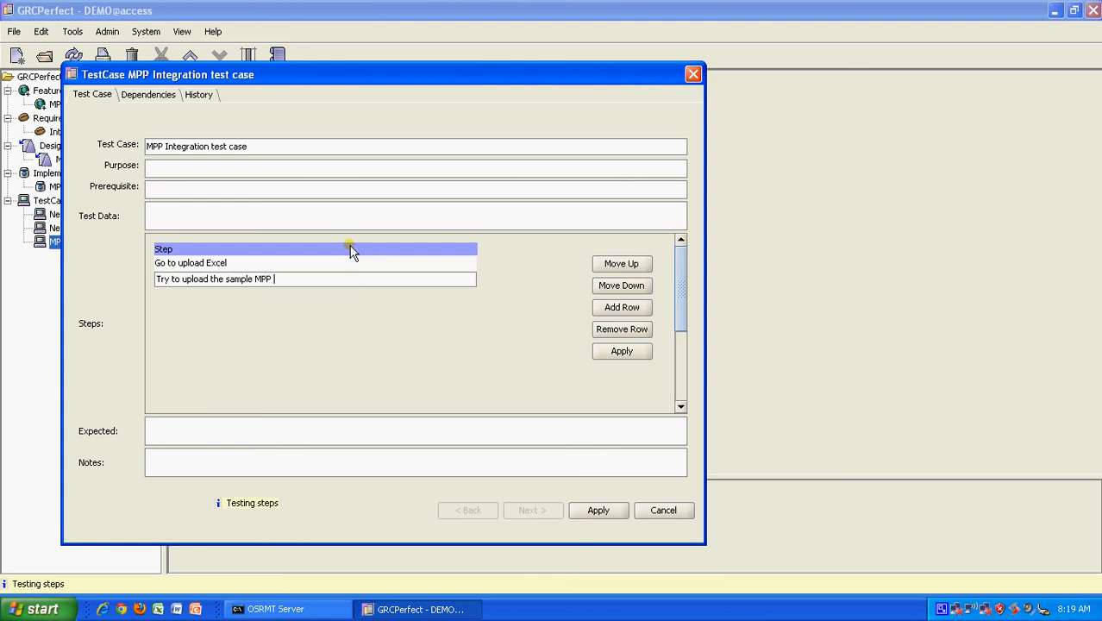
text( file)
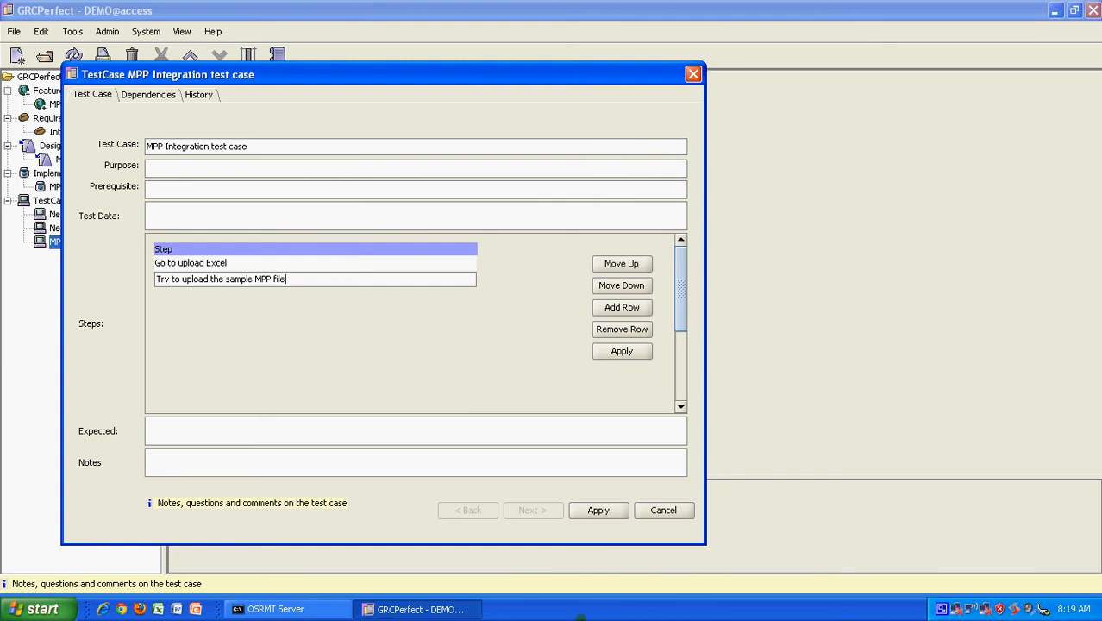
click(598, 510)
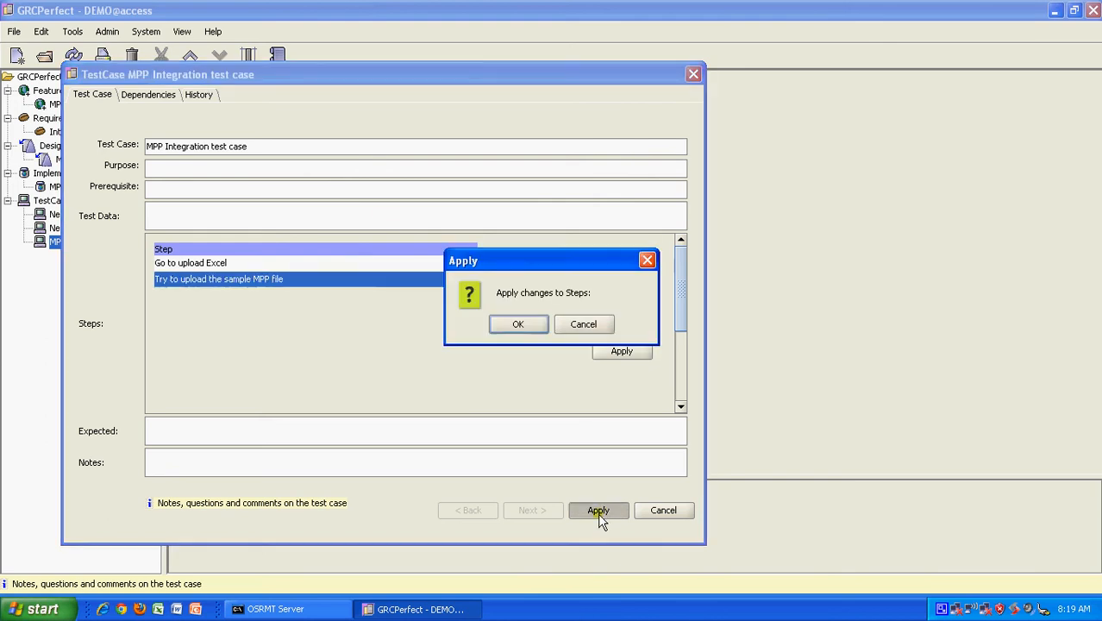
click(516, 324)
click(236, 168)
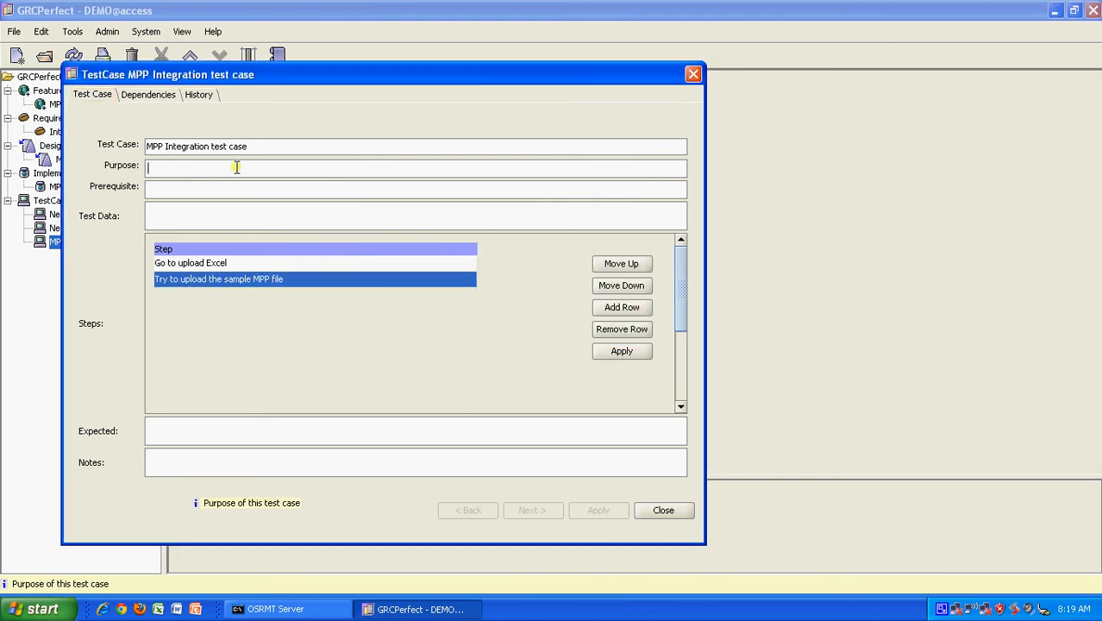
Step: Enter purpose 'Test MSP integration', the employee prerequisite and test data 'Look for Sample MSP File', then apply and close
text(Test MS)
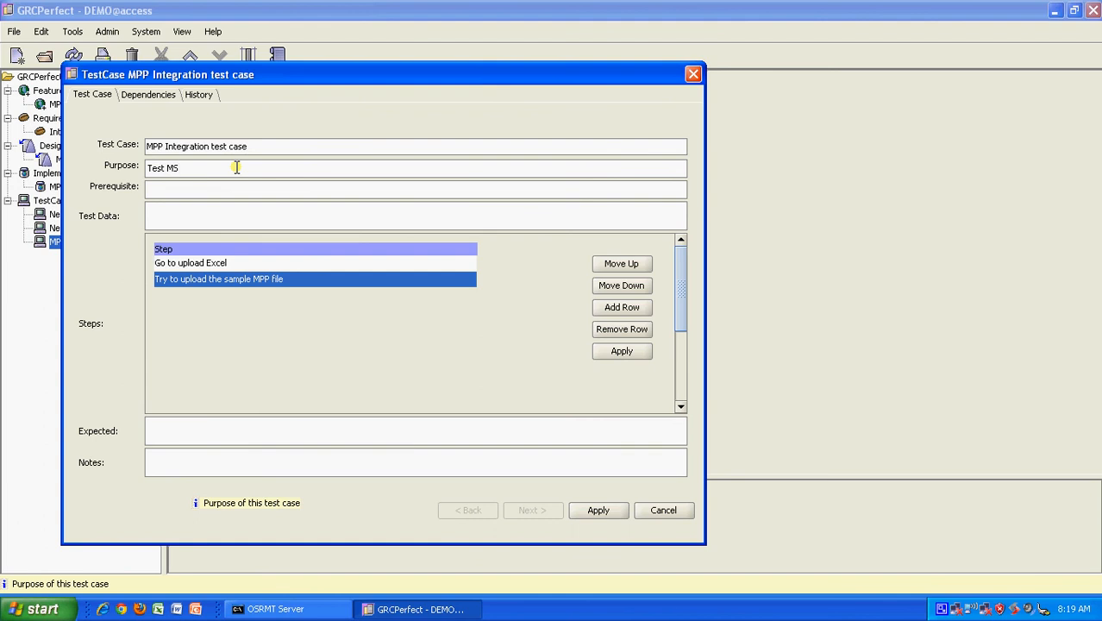
text(P integration)
click(199, 185)
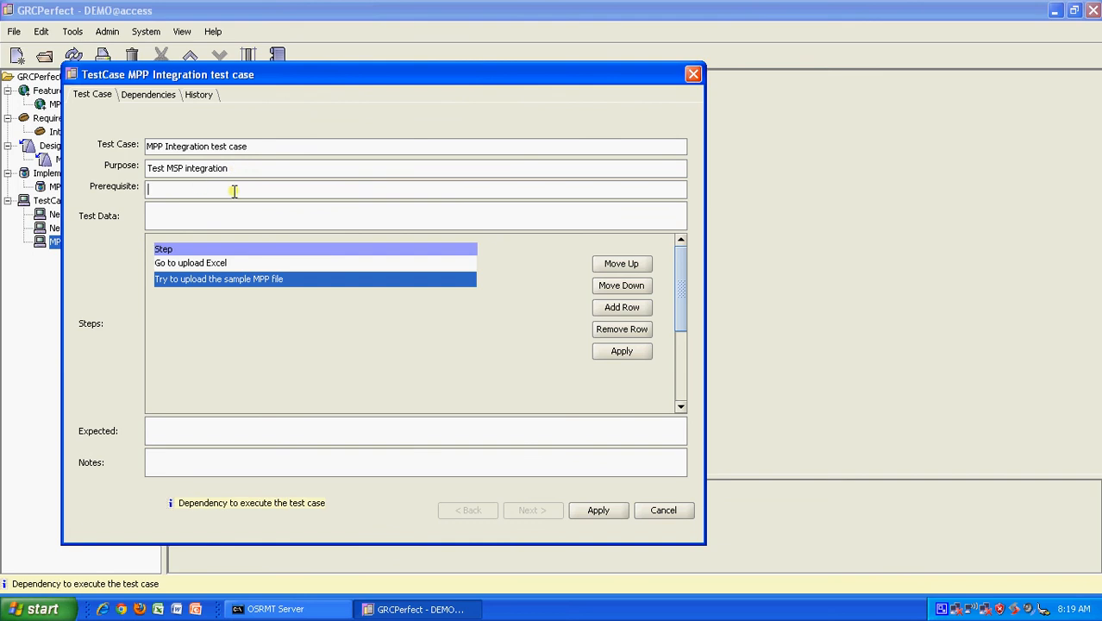
text(Employees are assigned tro)
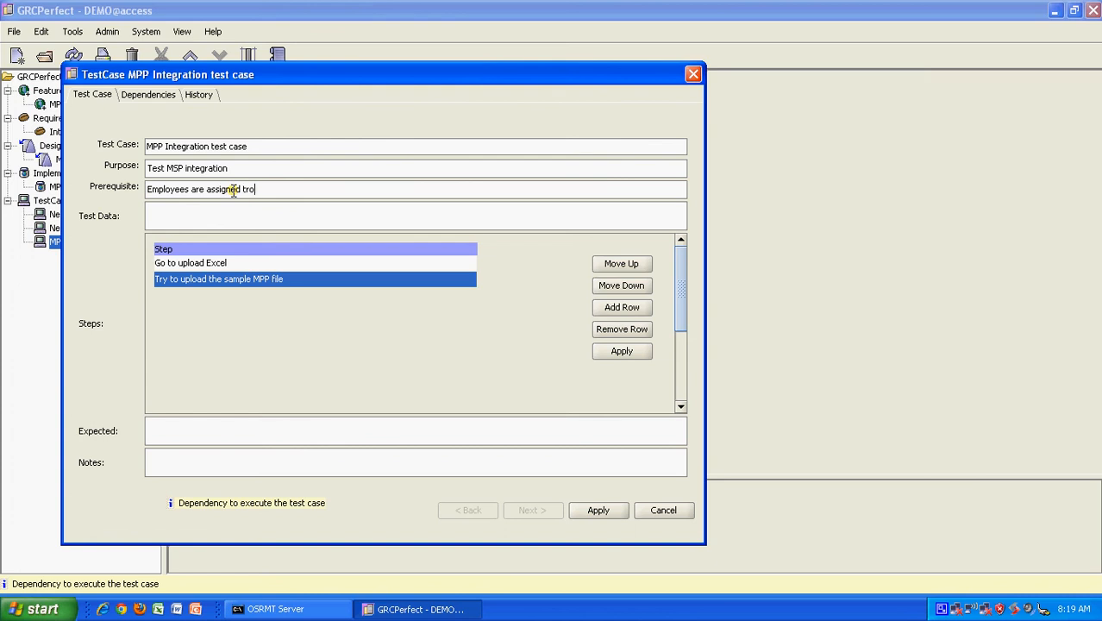
key(BackSpace)
key(BackSpace)
text(o the project)
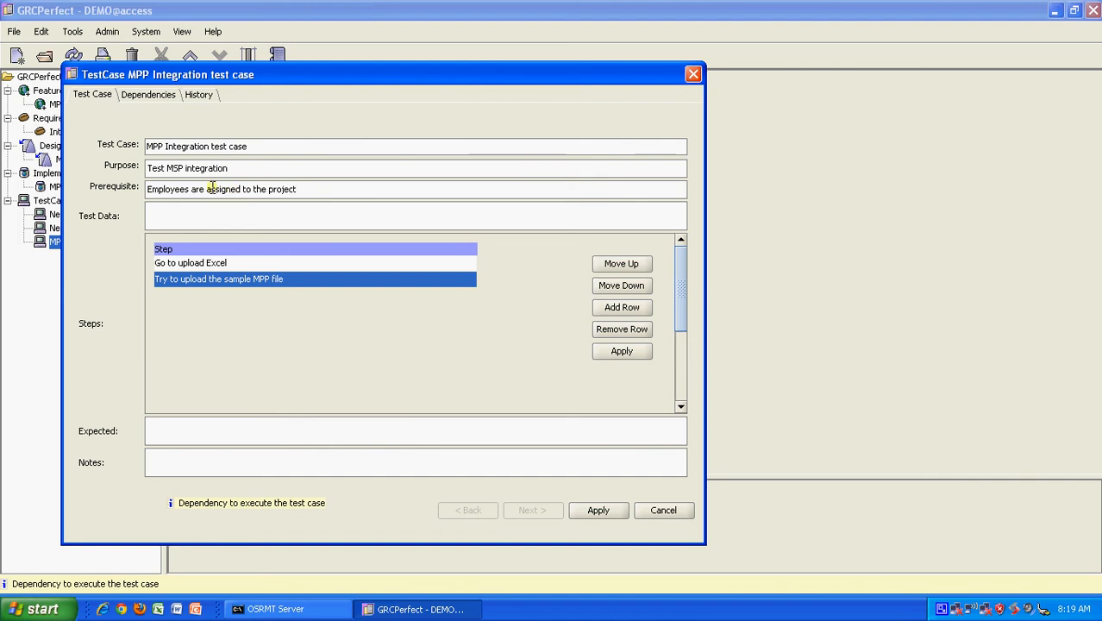
click(211, 217)
text(S)
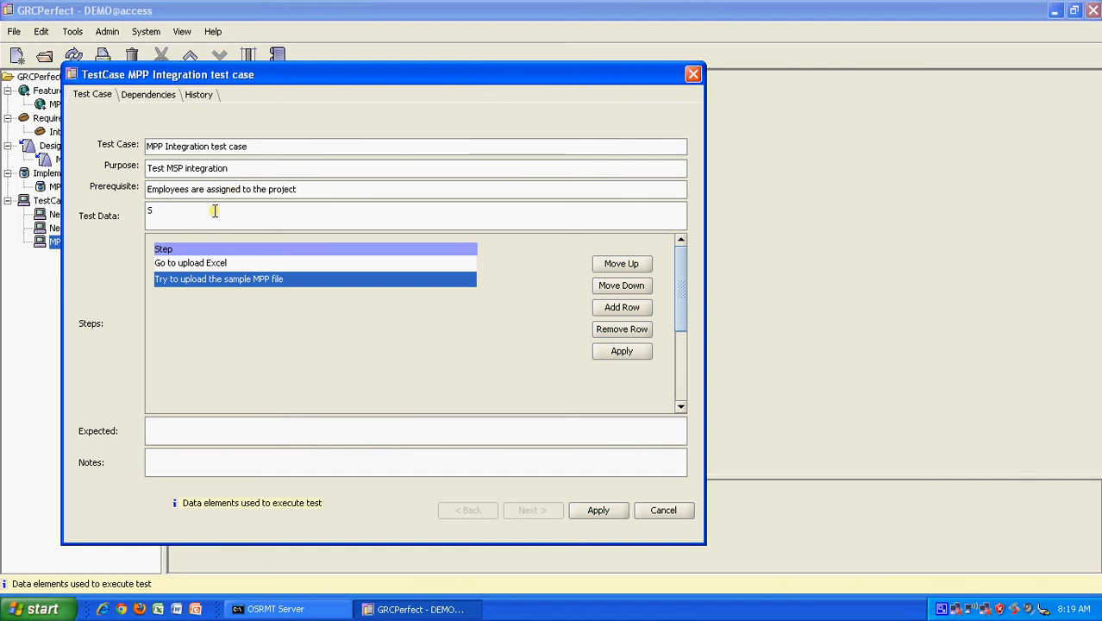
text(Look for Sample MSP)
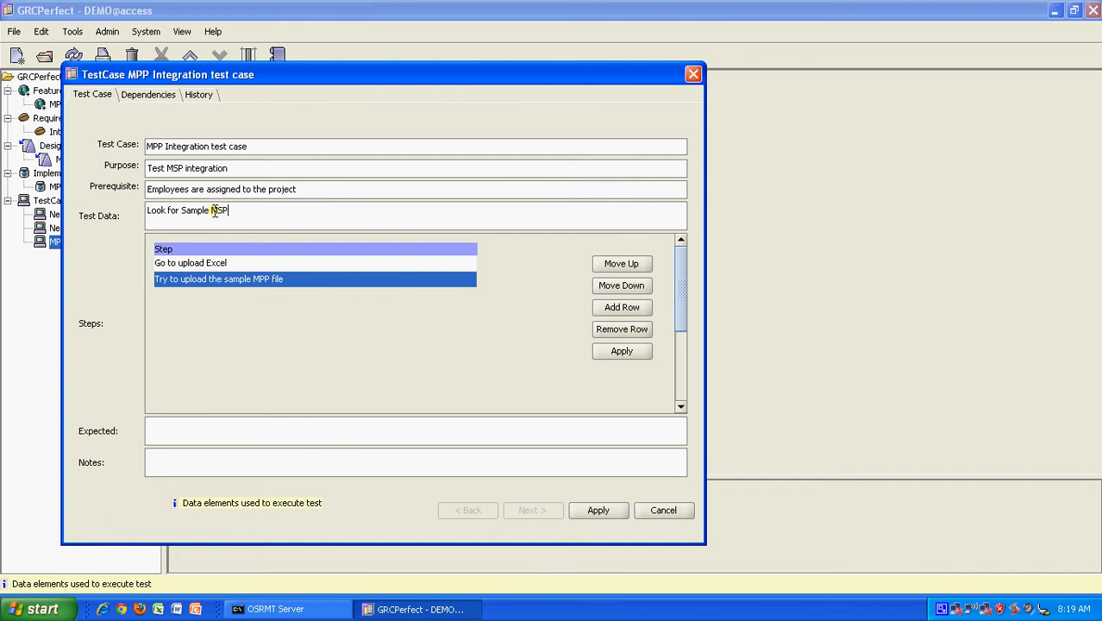
text( File)
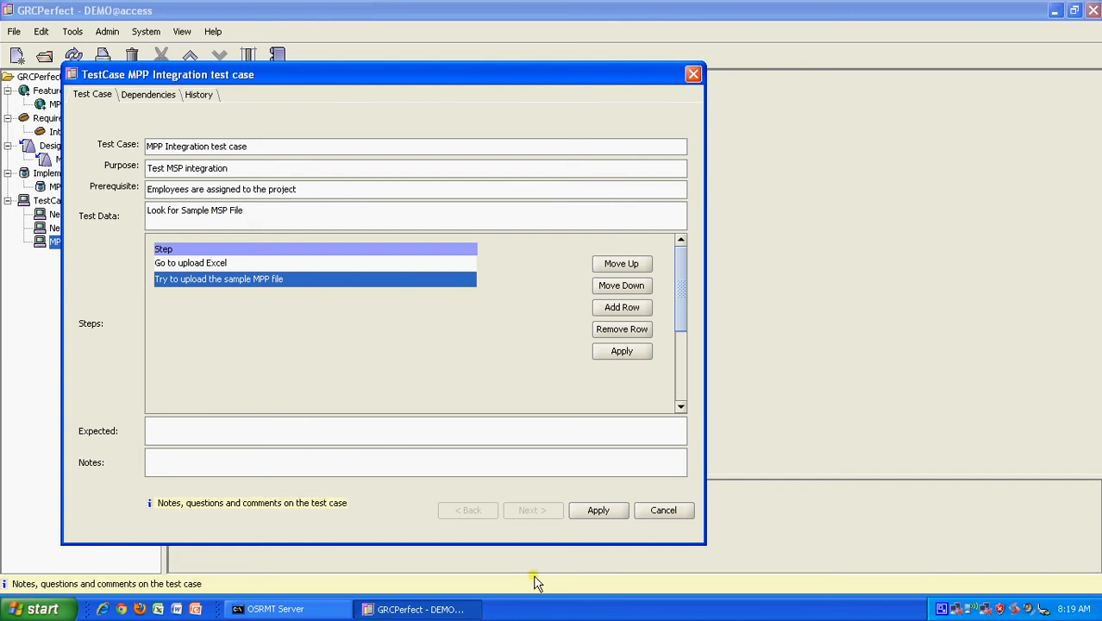
click(606, 515)
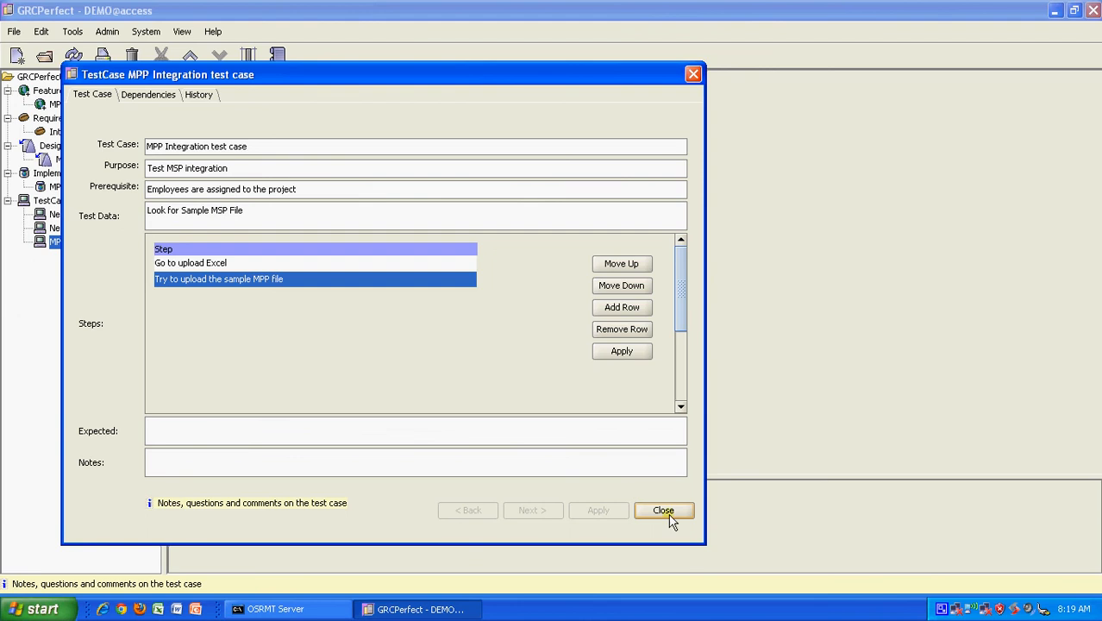
click(665, 512)
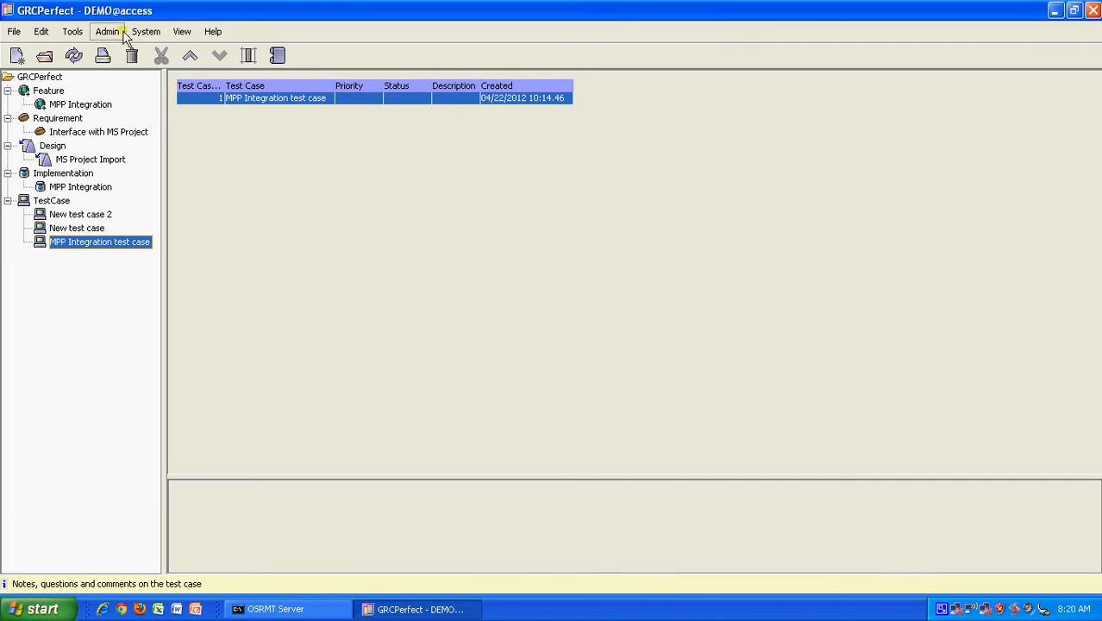
Step: Open the traceability matrix and expand MPP Integration, Interface with MS Project and the test case links
click(80, 36)
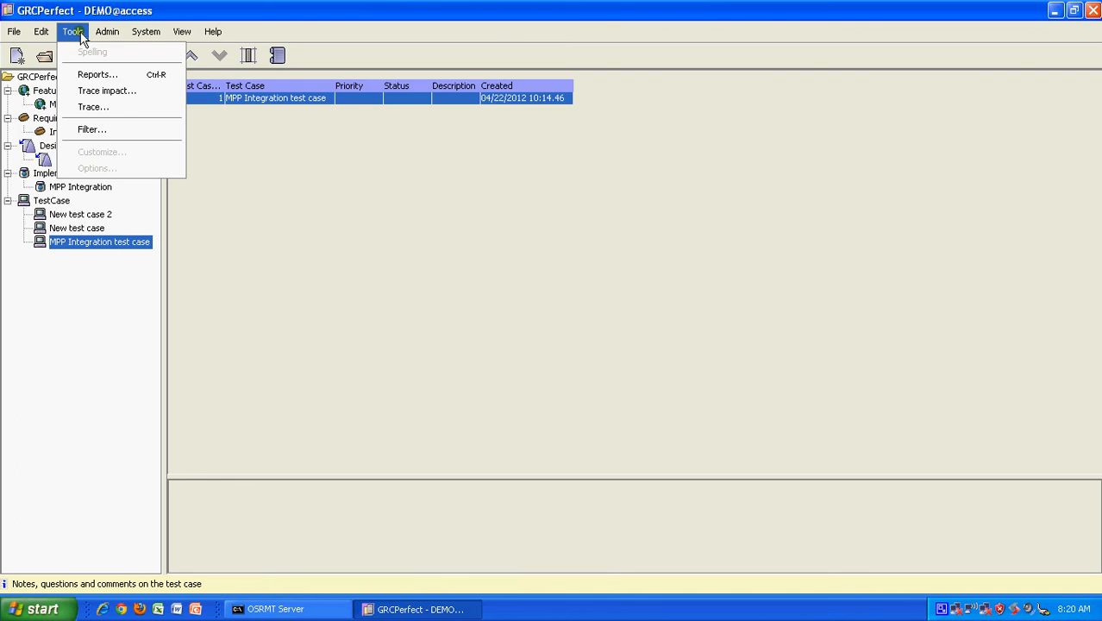
click(97, 106)
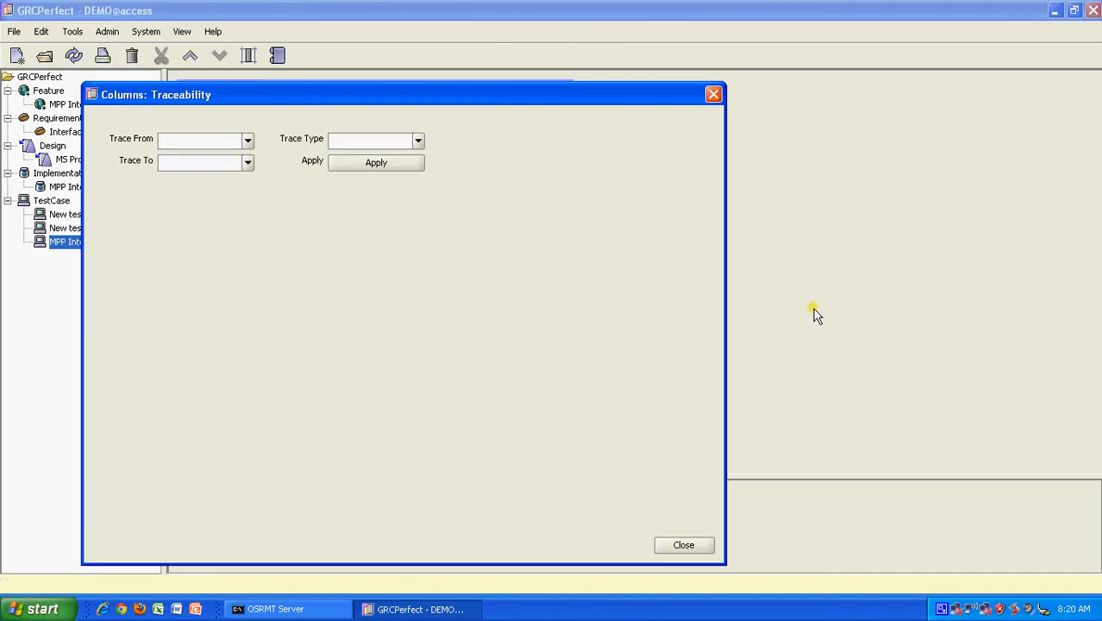
click(679, 543)
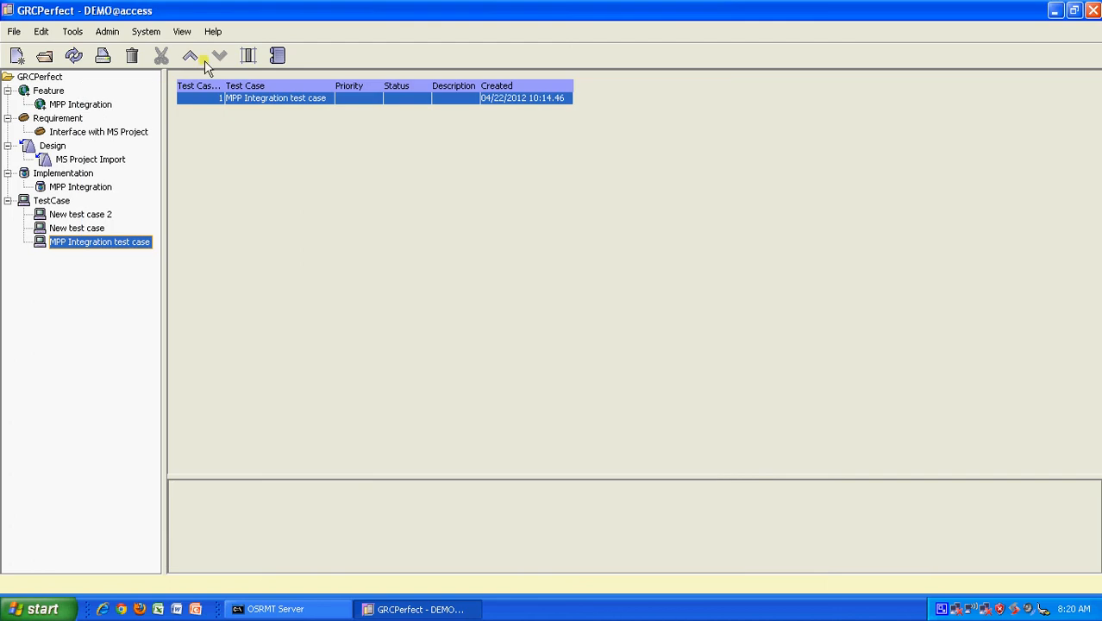
click(249, 57)
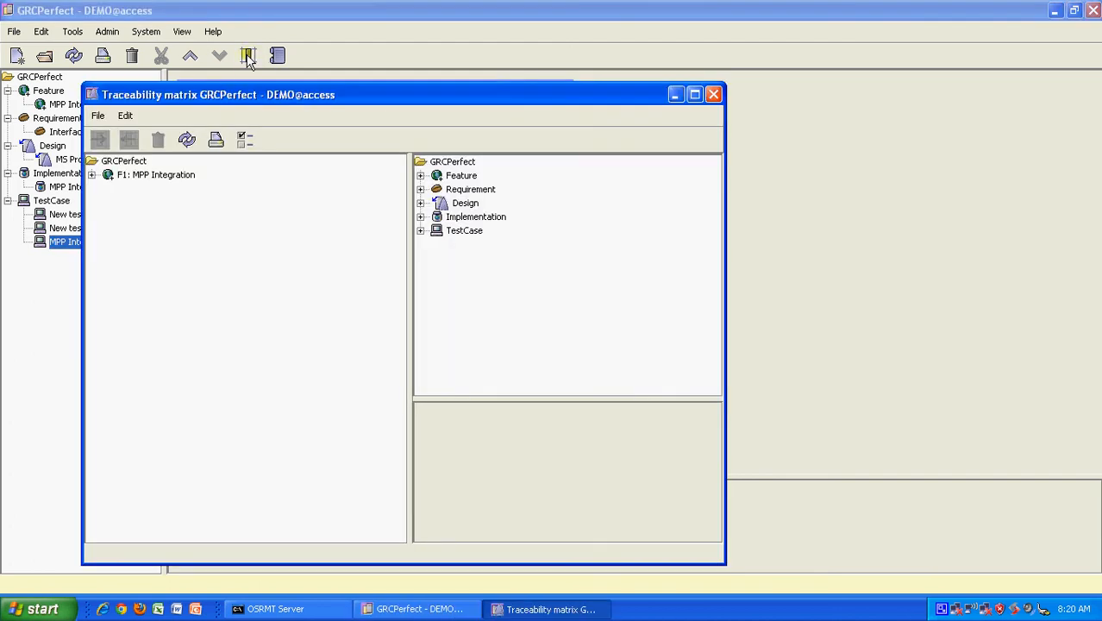
click(92, 175)
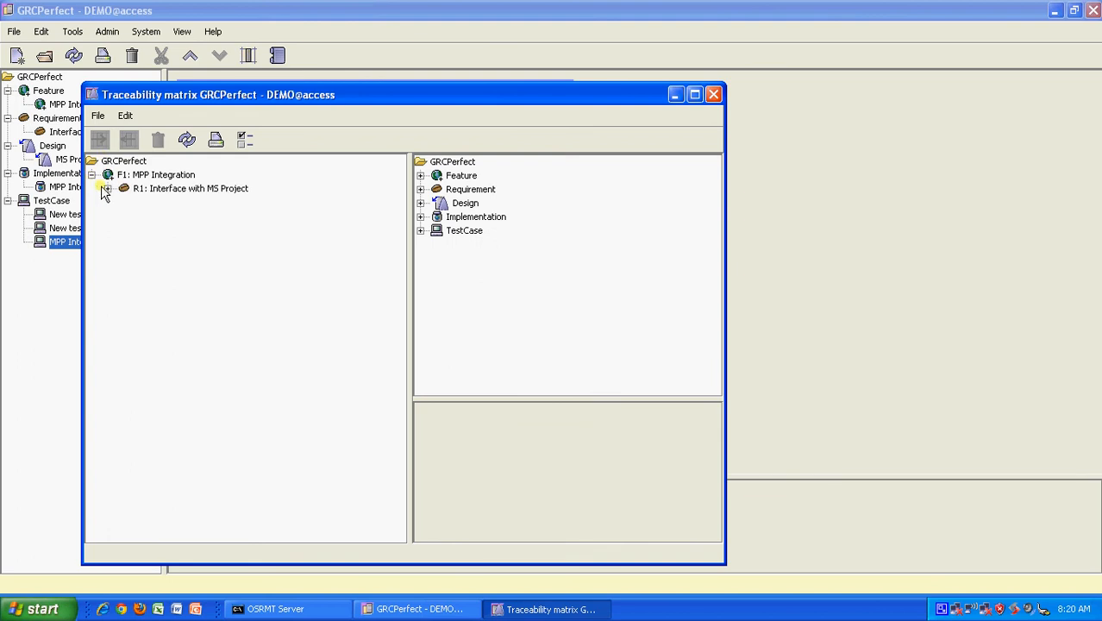
click(107, 188)
click(123, 216)
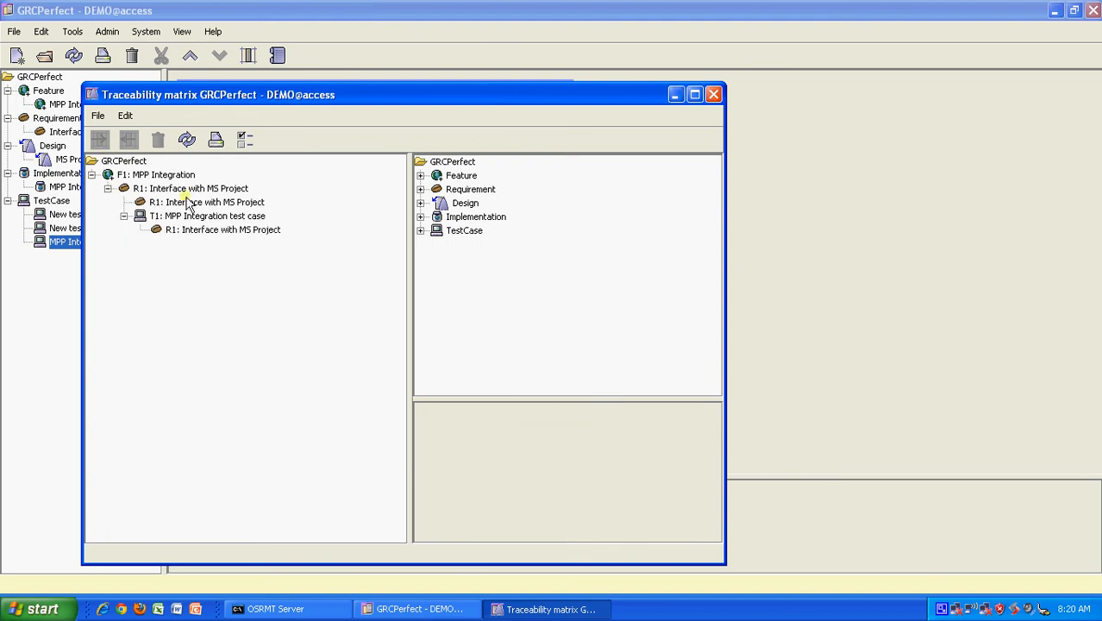
Step: Expand the feature, requirement, design, implementation and test case lists in the right-hand tree
click(420, 176)
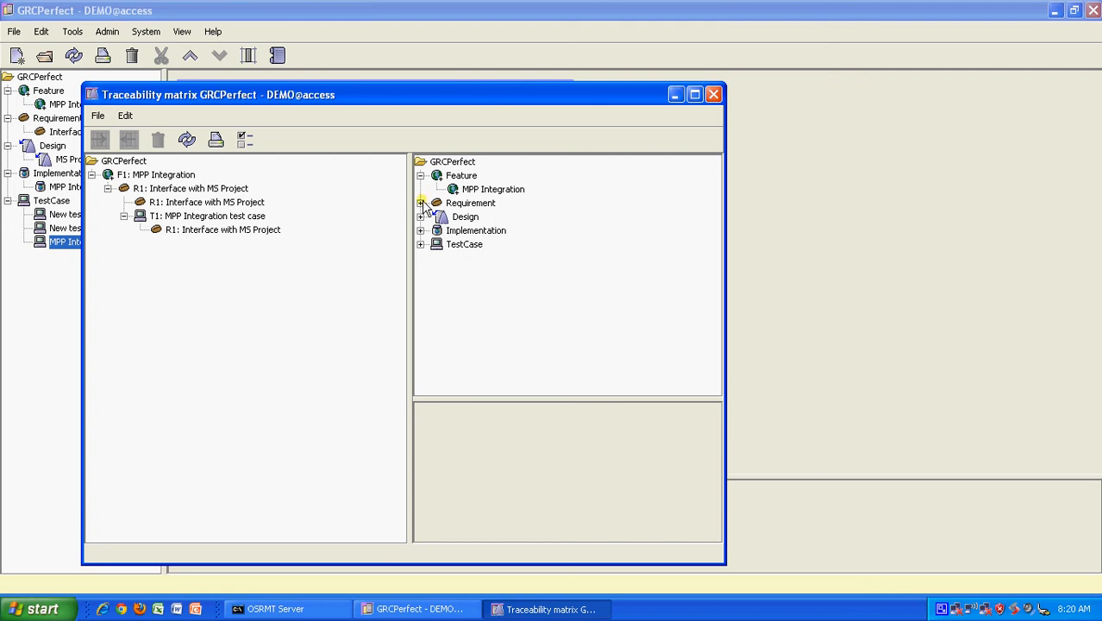
click(420, 202)
click(419, 230)
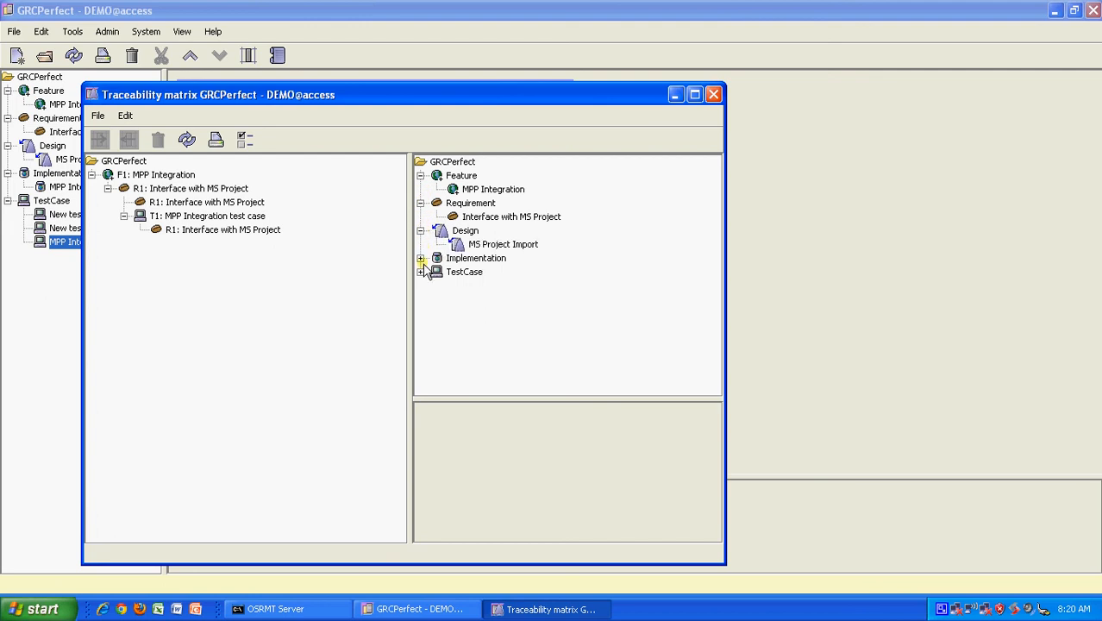
click(420, 258)
click(420, 285)
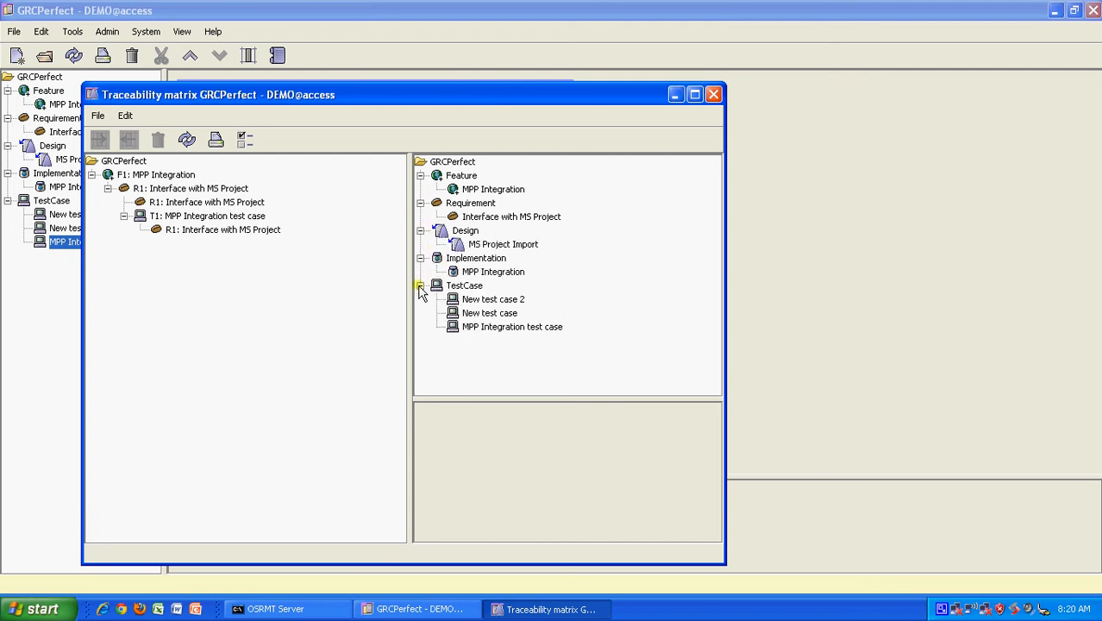
click(484, 317)
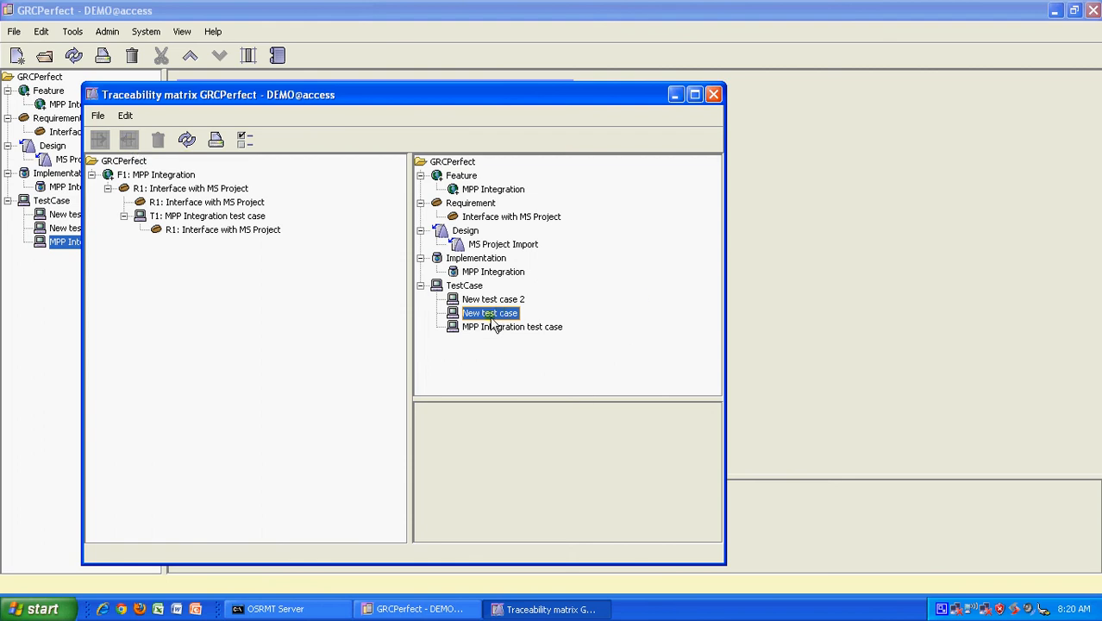
Step: Review the implementation, design and requirement entries, then select New test case as the trace item
click(494, 273)
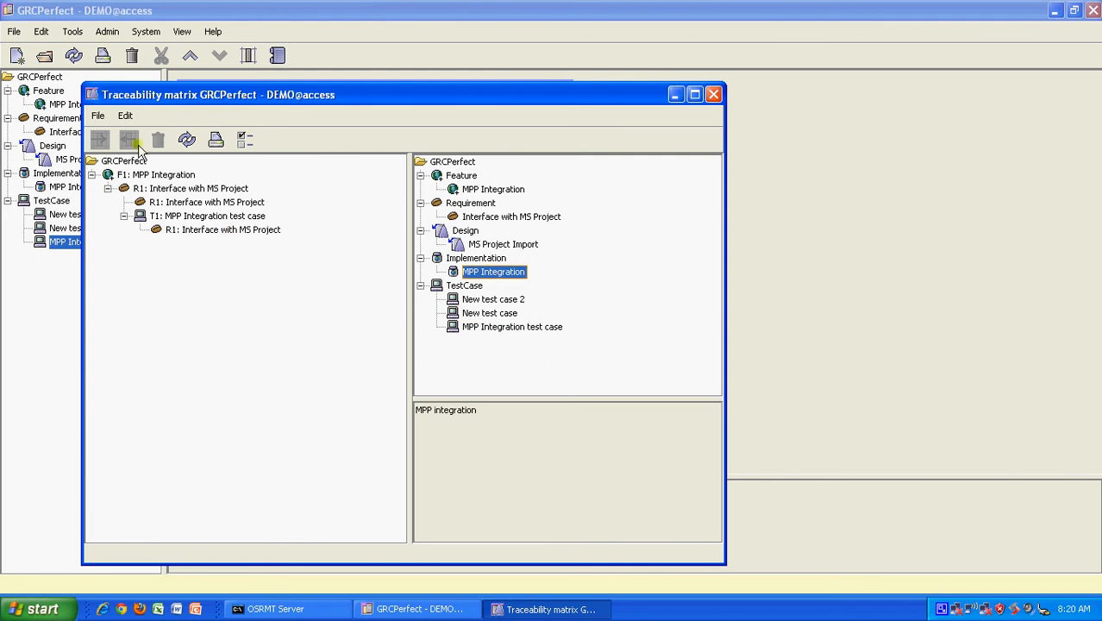
click(495, 247)
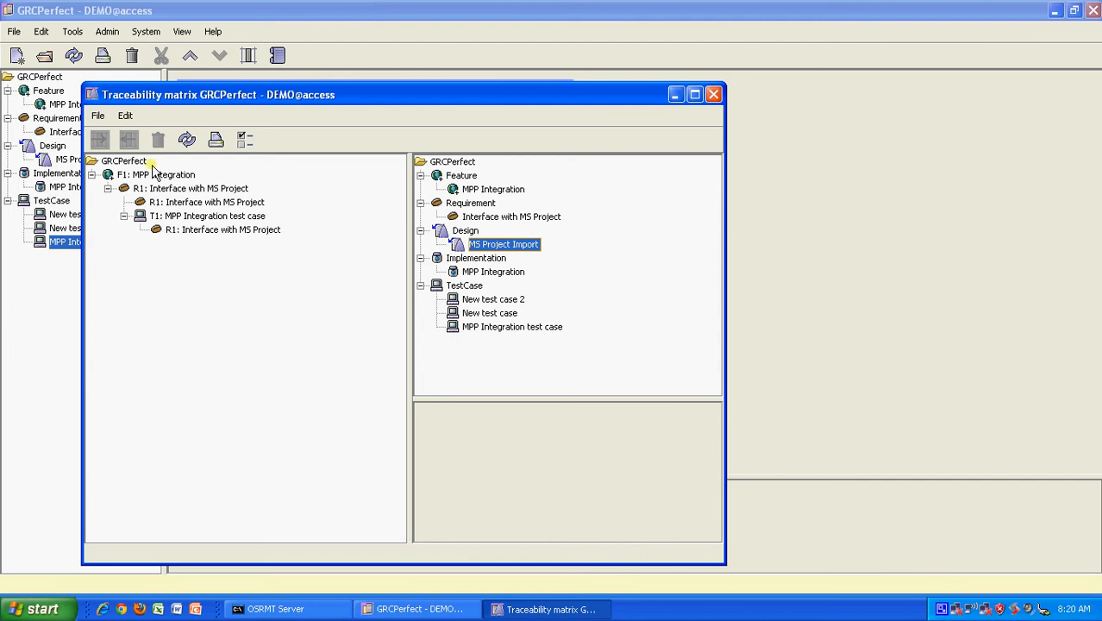
click(472, 218)
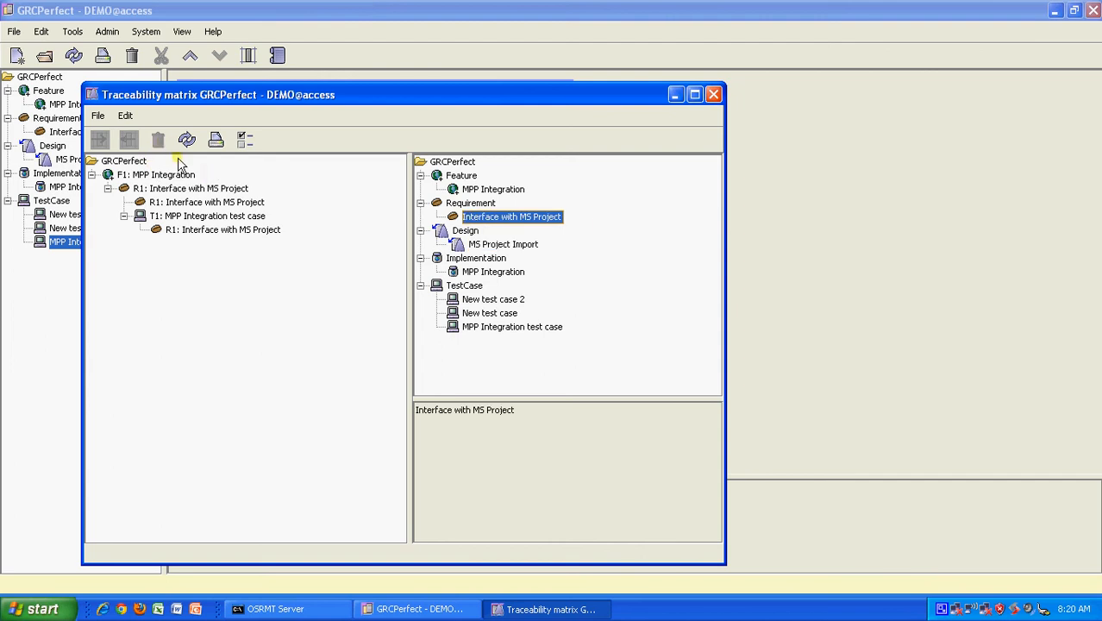
click(486, 273)
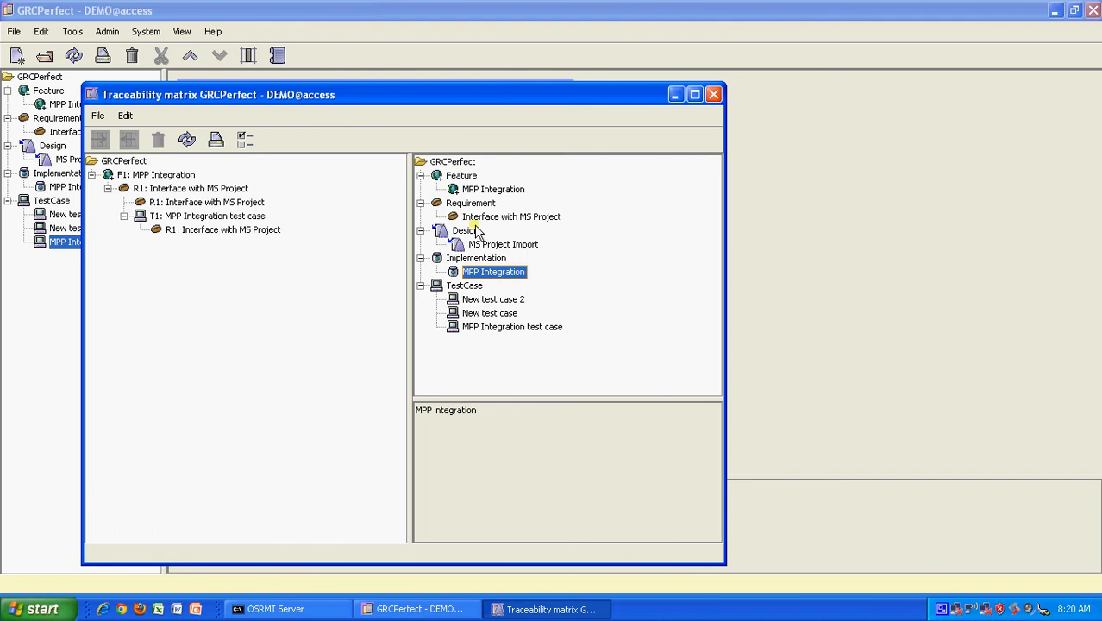
click(488, 300)
click(489, 314)
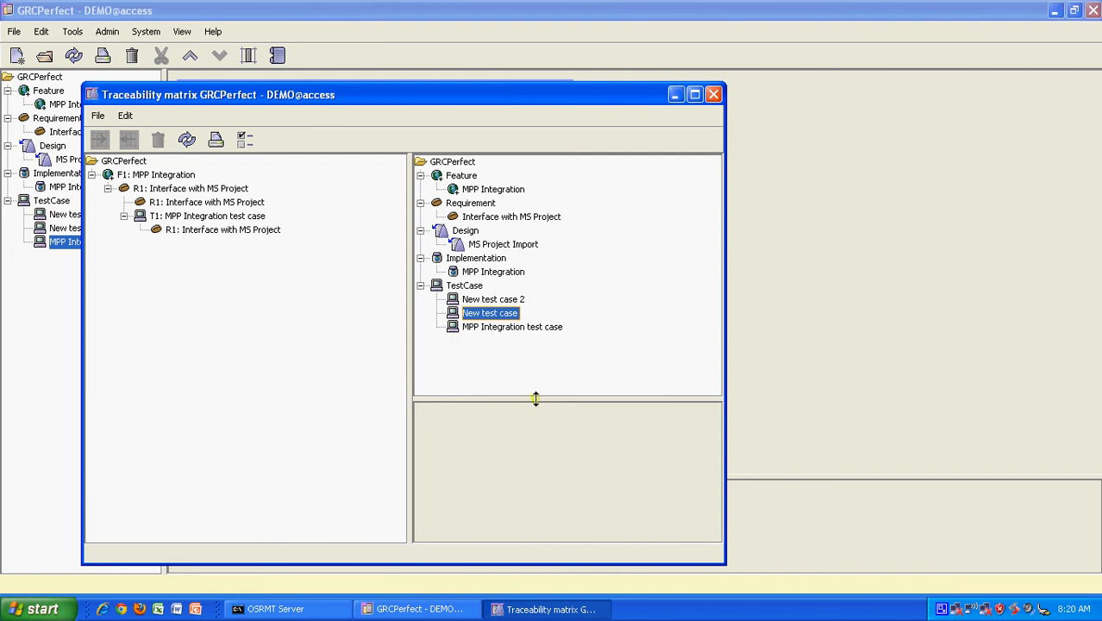
Step: Trace New test case to requirement R1 Interface with MS Project, confirm, and close the matrix
click(190, 204)
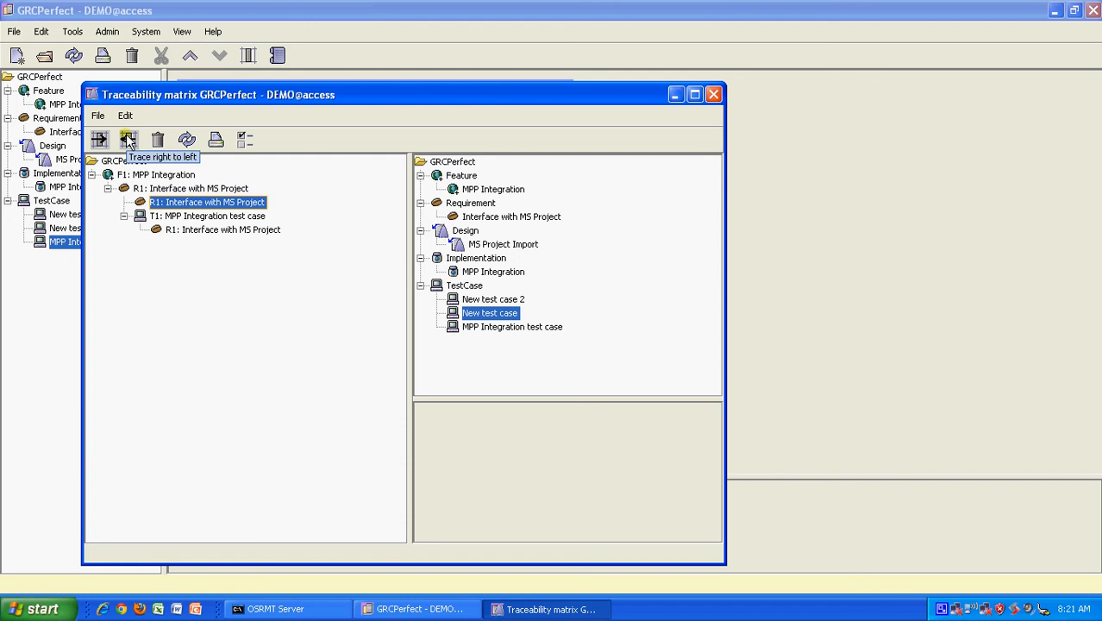
click(128, 140)
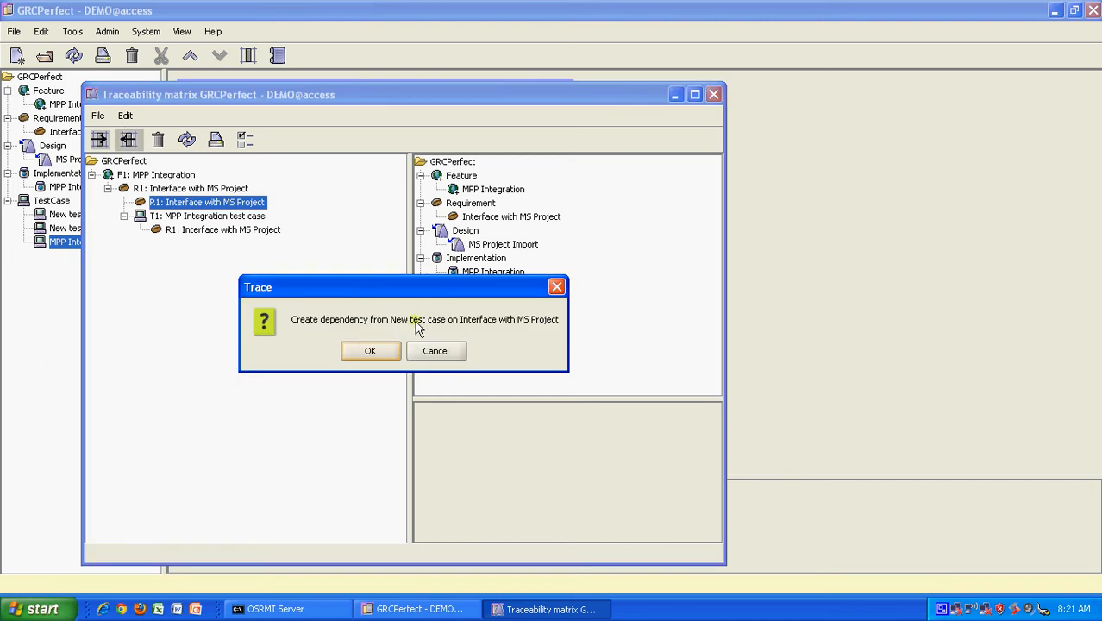
click(373, 350)
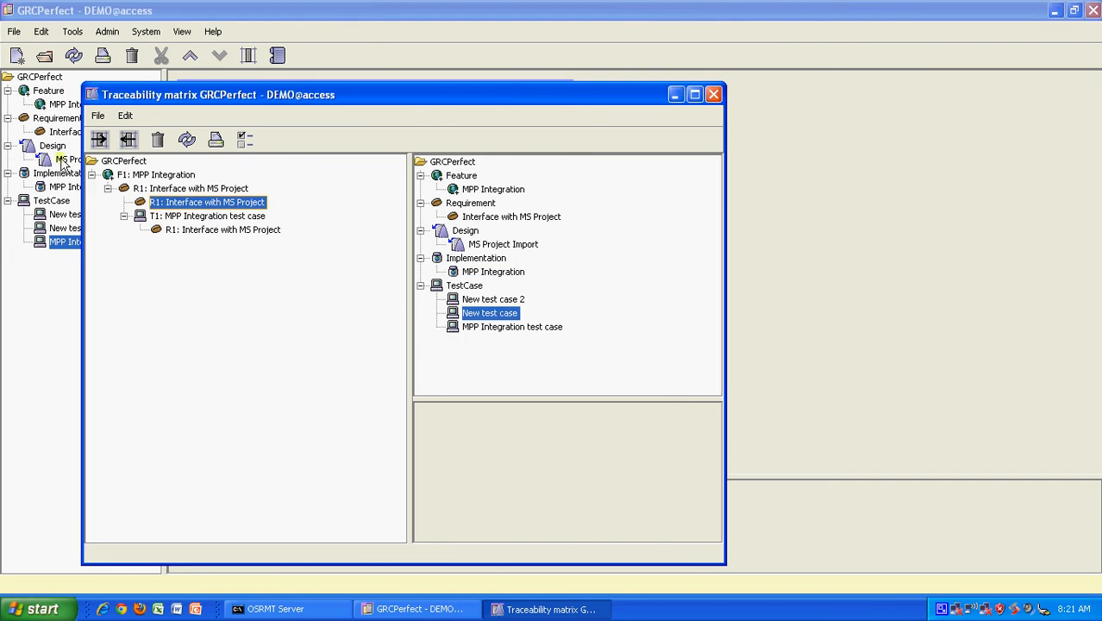
click(714, 95)
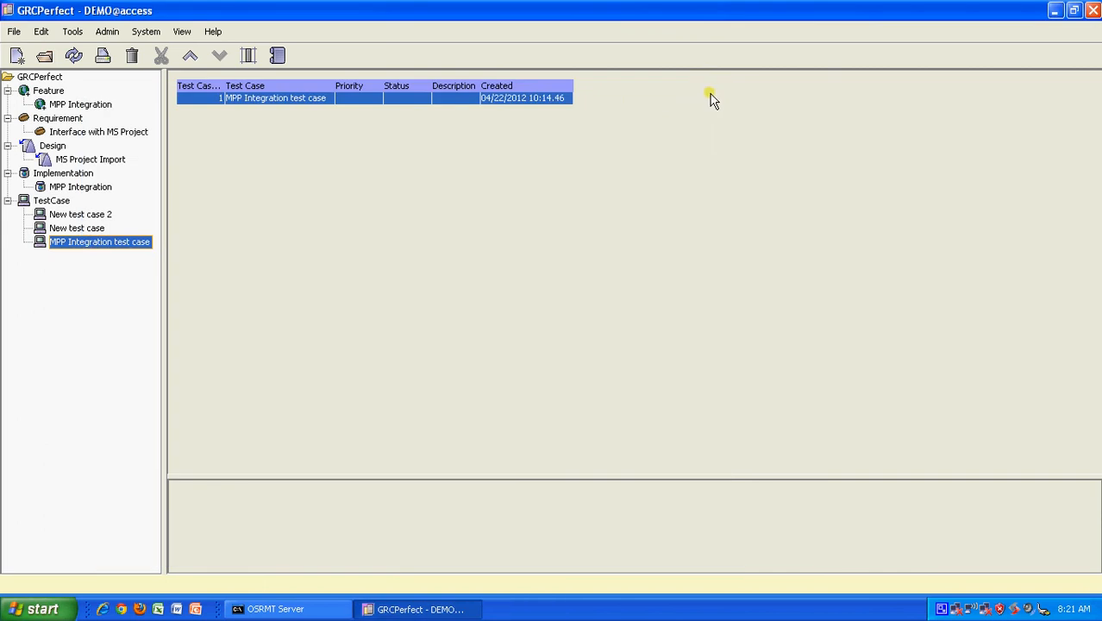
Step: Reopen the Interface with MS Project requirement to check its dependencies, then close it
click(110, 136)
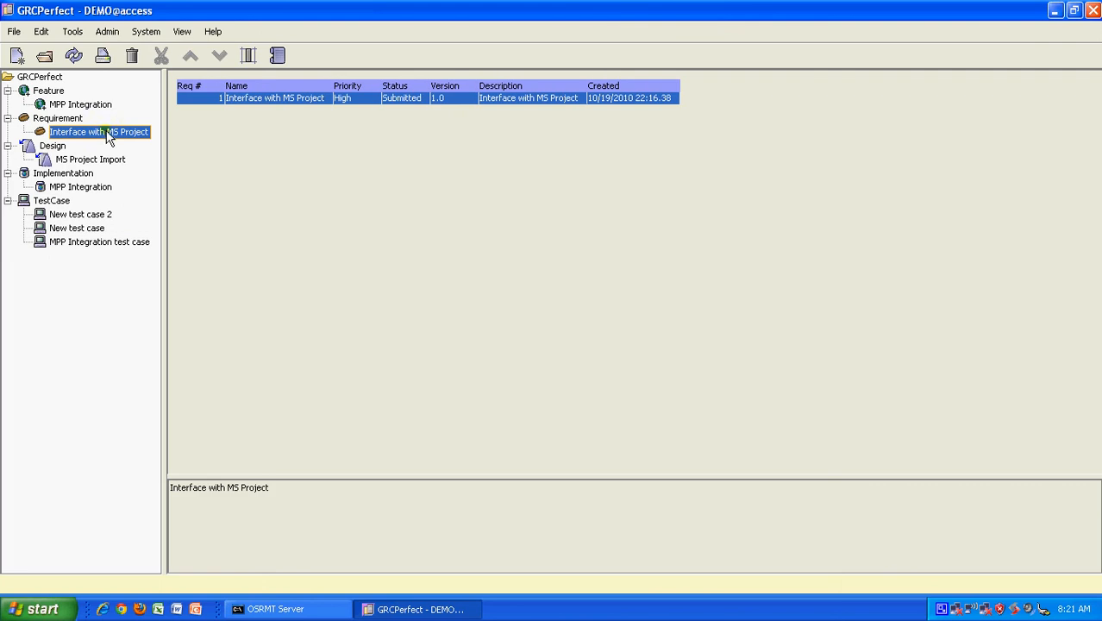
click(417, 88)
double_click(402, 98)
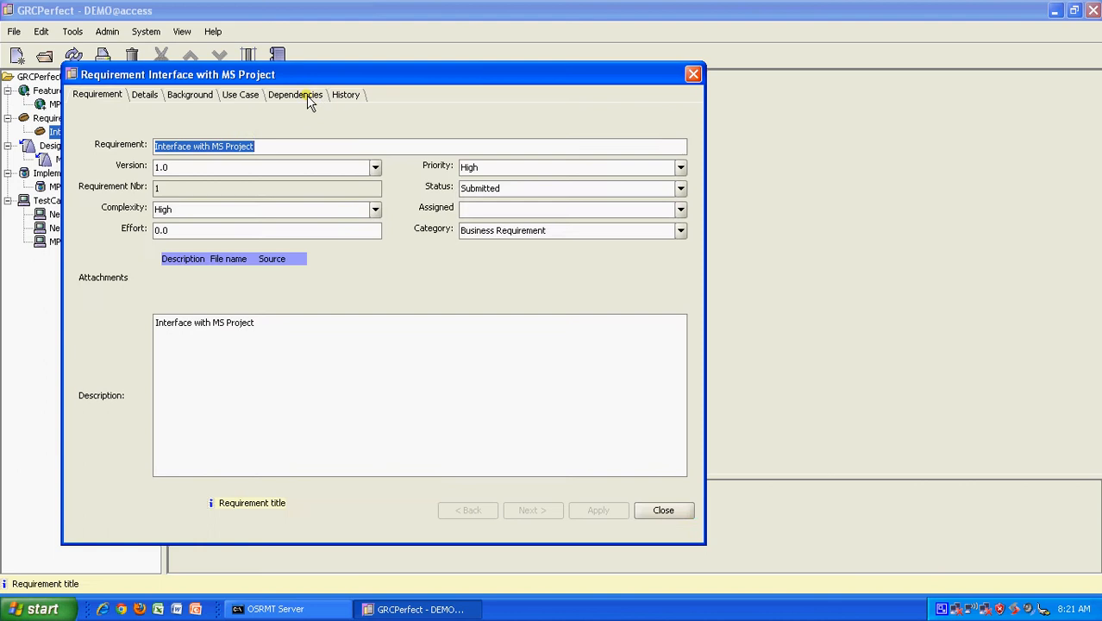
click(306, 95)
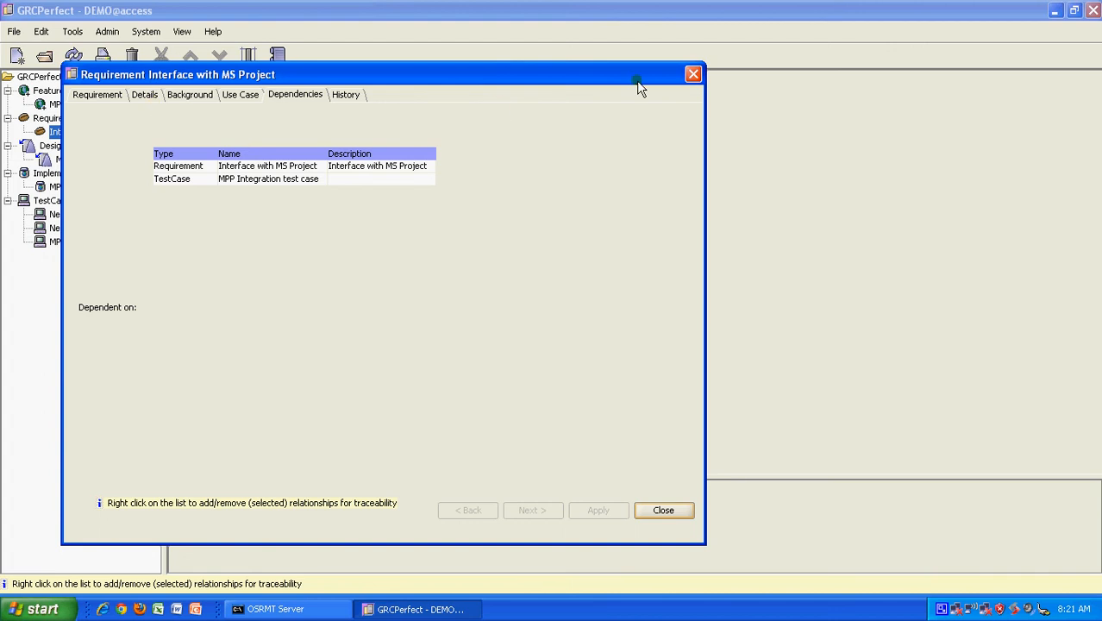
click(693, 74)
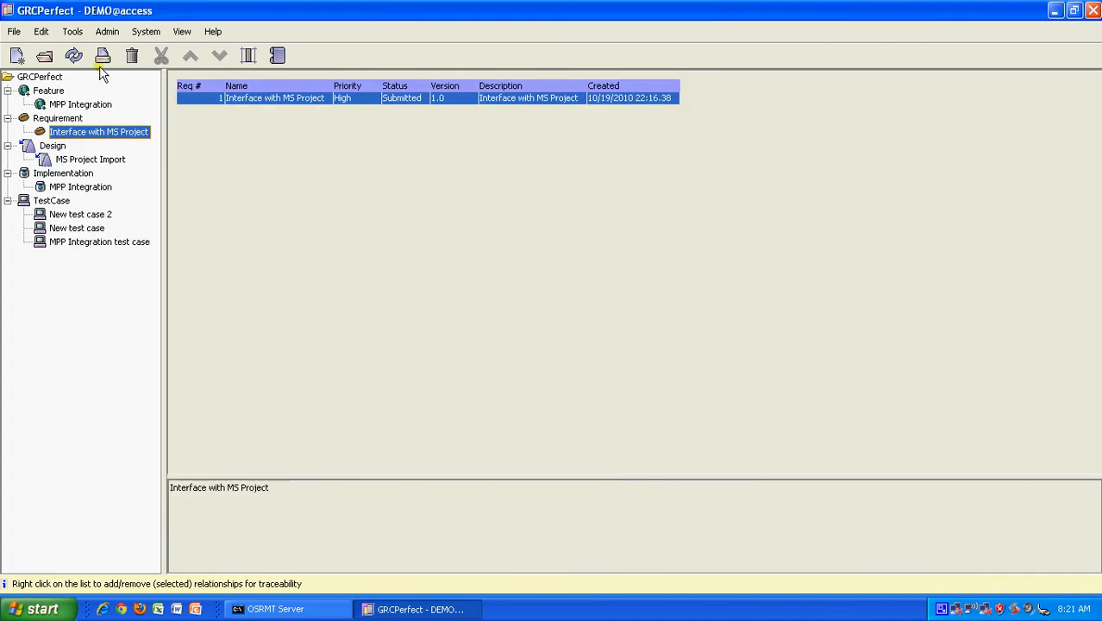
click(74, 32)
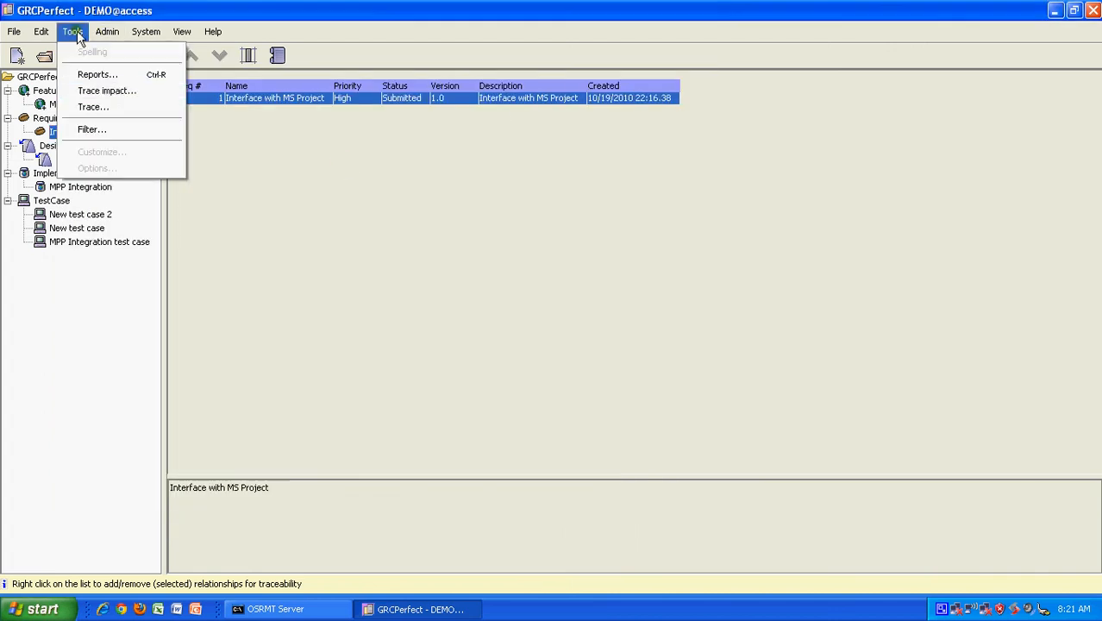
click(111, 105)
click(247, 140)
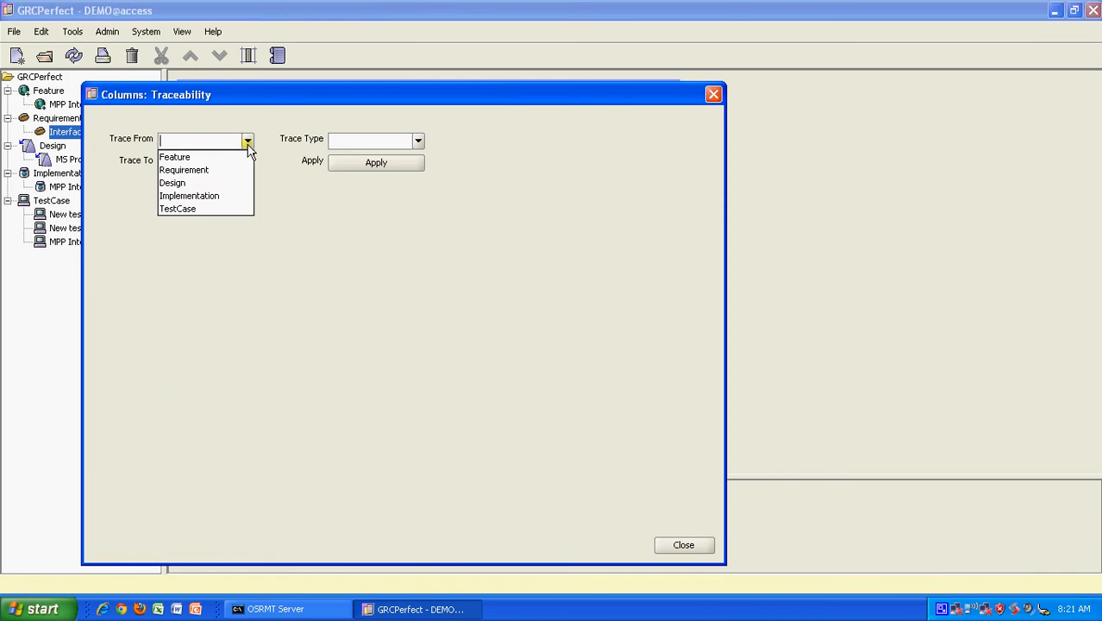
click(239, 176)
click(417, 140)
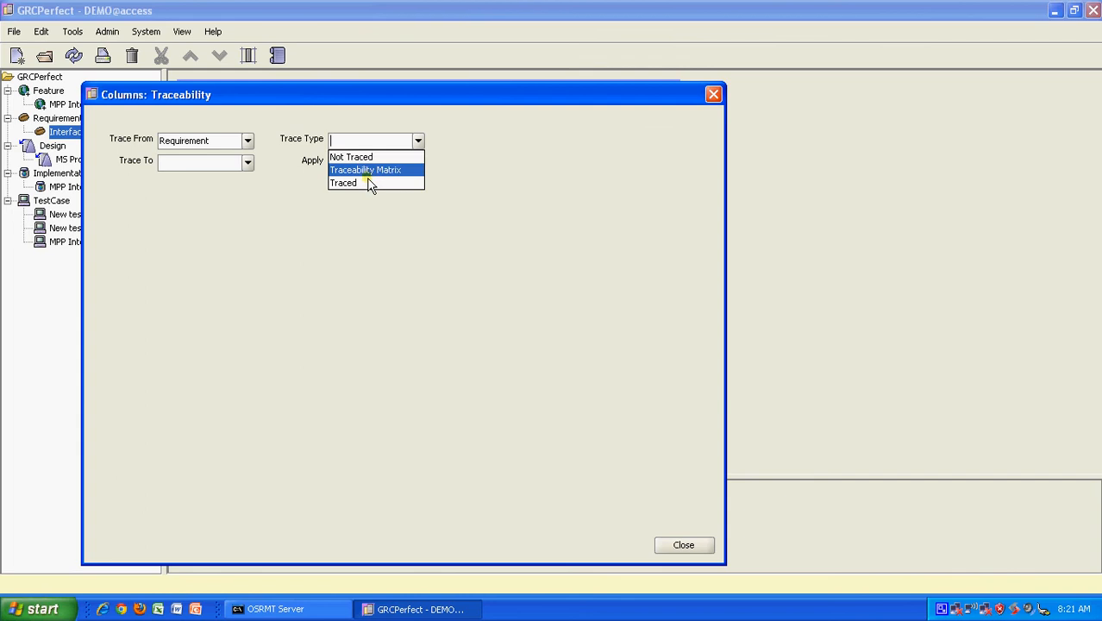
click(364, 184)
click(249, 160)
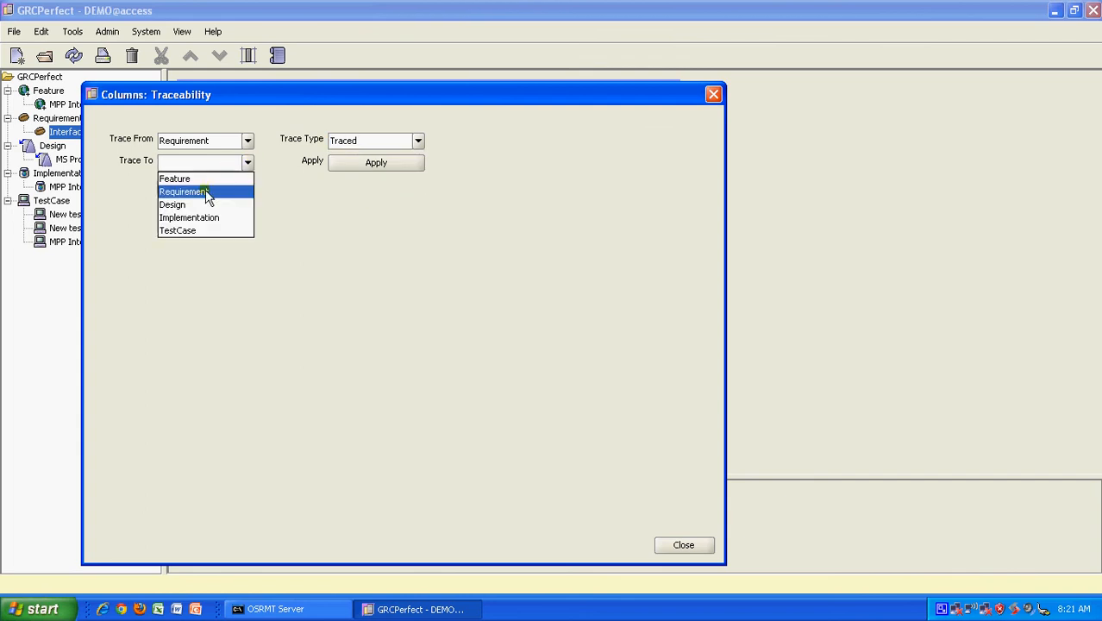
click(205, 229)
click(364, 167)
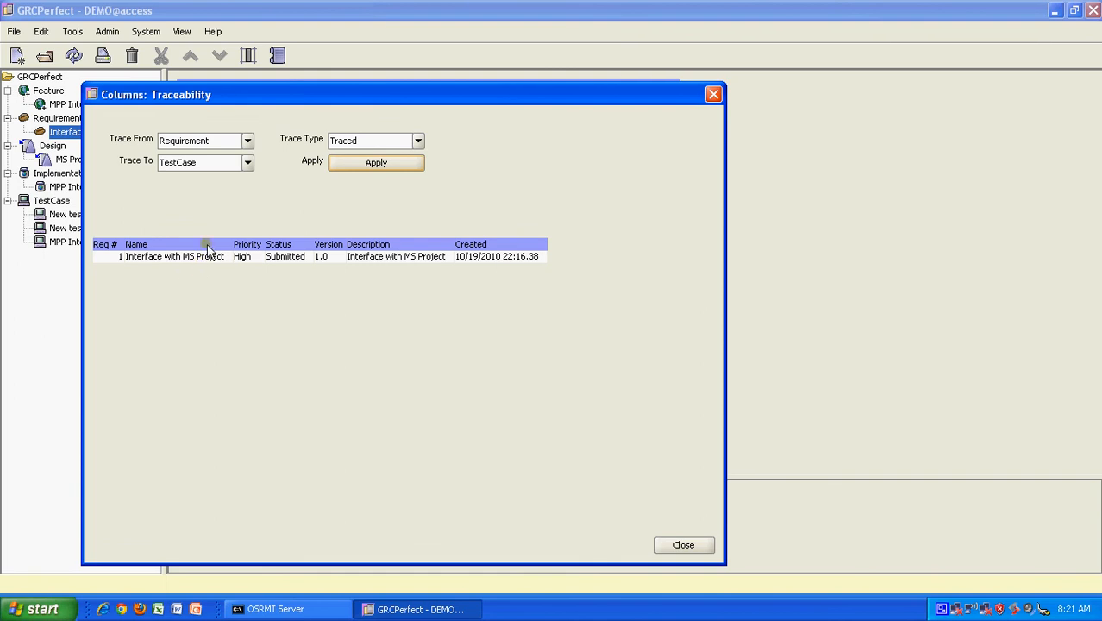
click(683, 544)
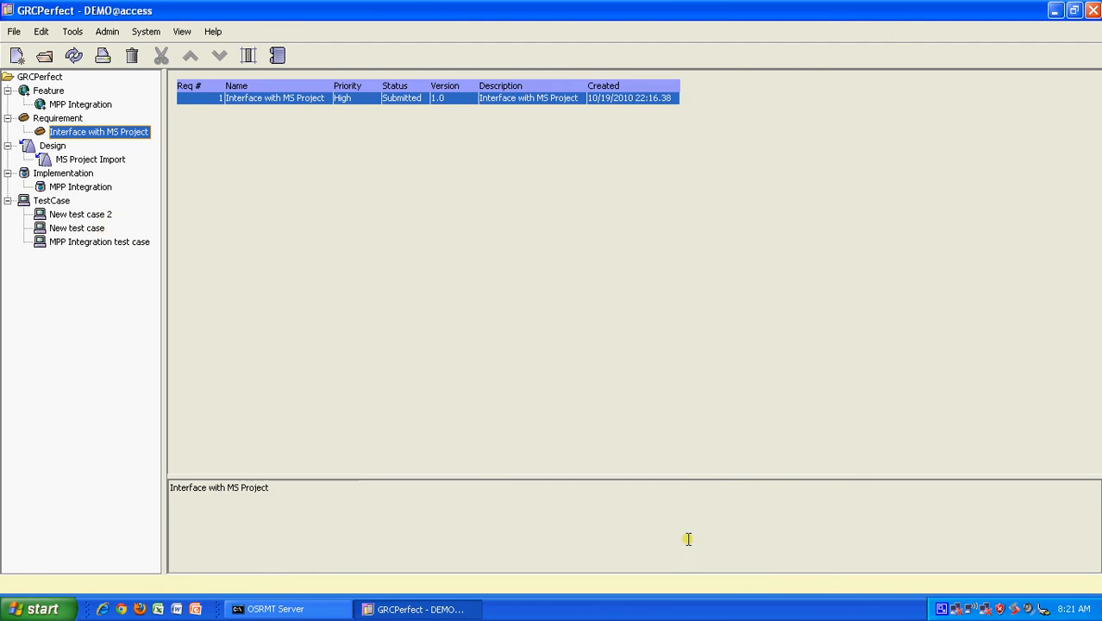
Step: Open New test case, confirm it depends on Interface with MS Project, then close it
click(103, 232)
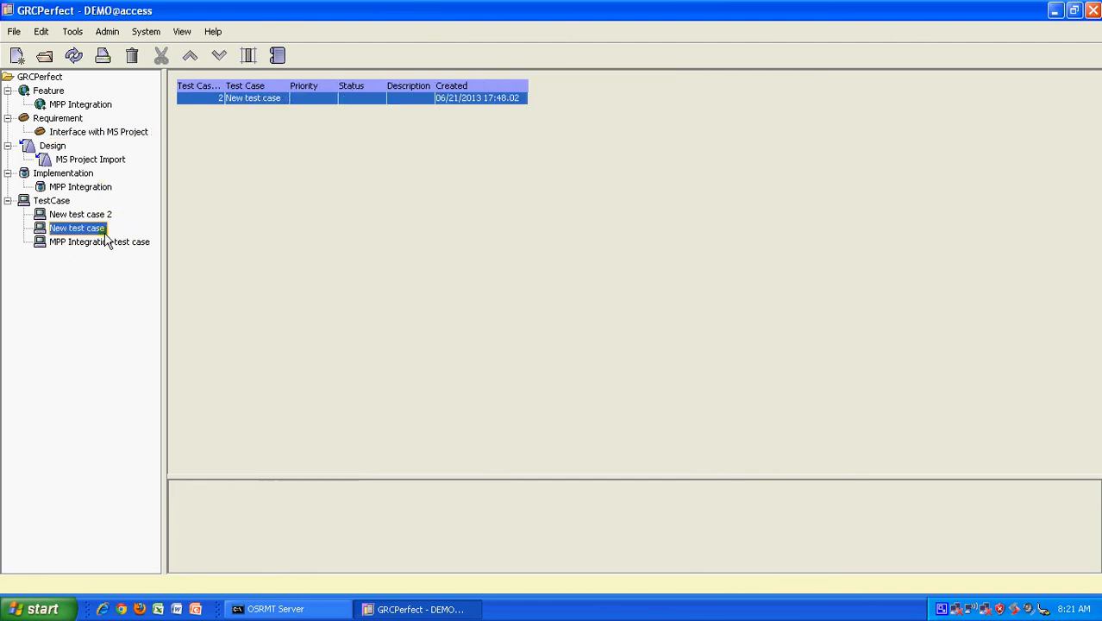
double_click(289, 95)
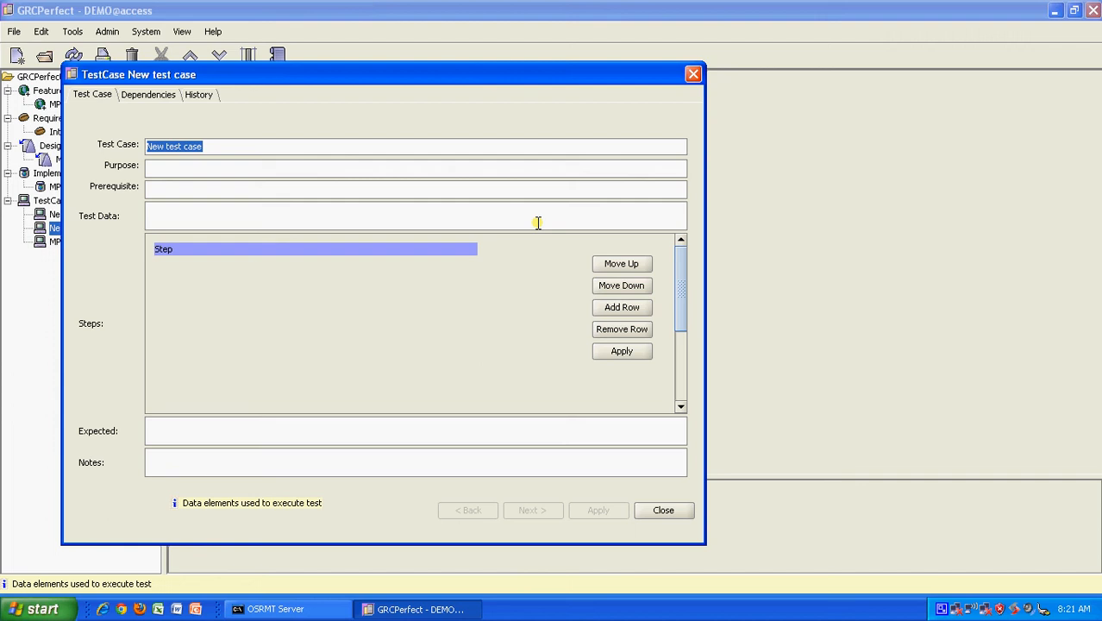
click(146, 96)
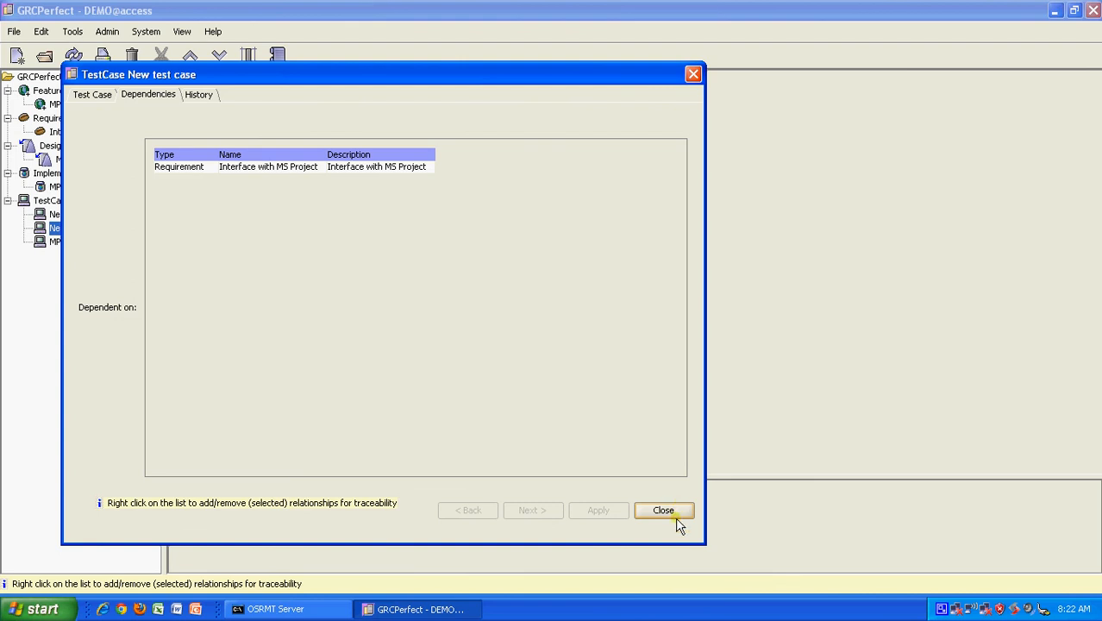
click(675, 510)
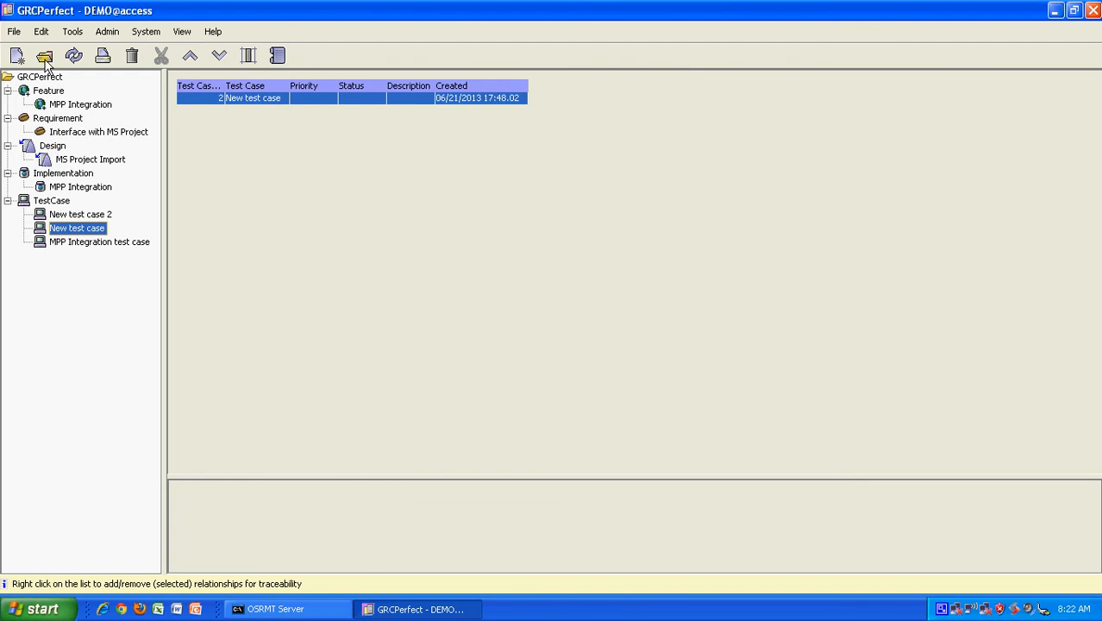
Step: Open the traceability matrix and expand feature F1 and requirement R1
click(150, 34)
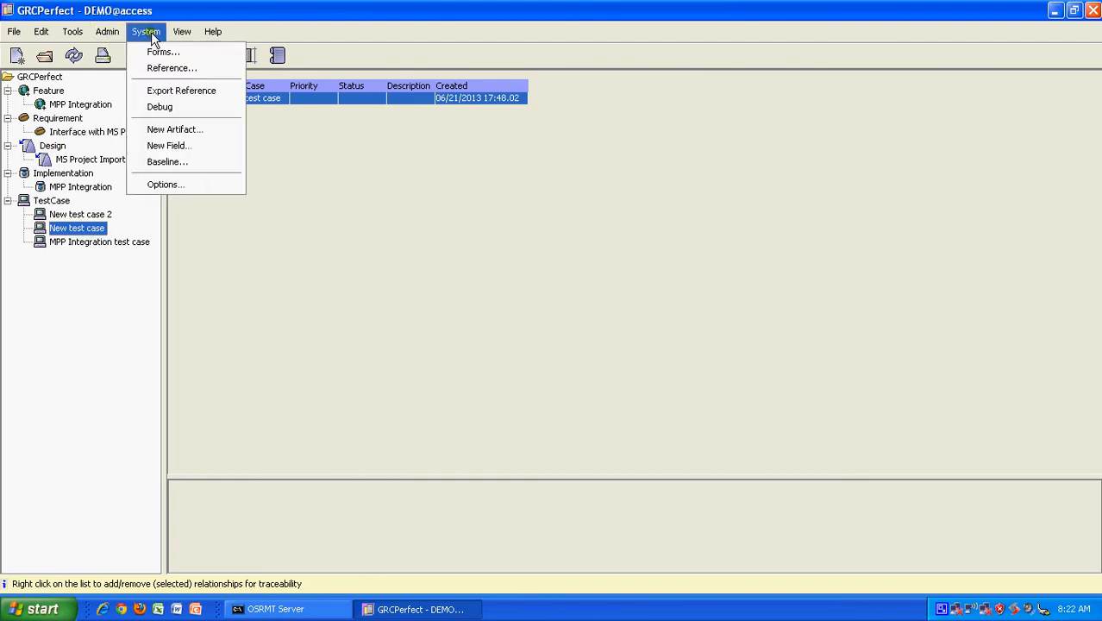
click(345, 241)
click(248, 56)
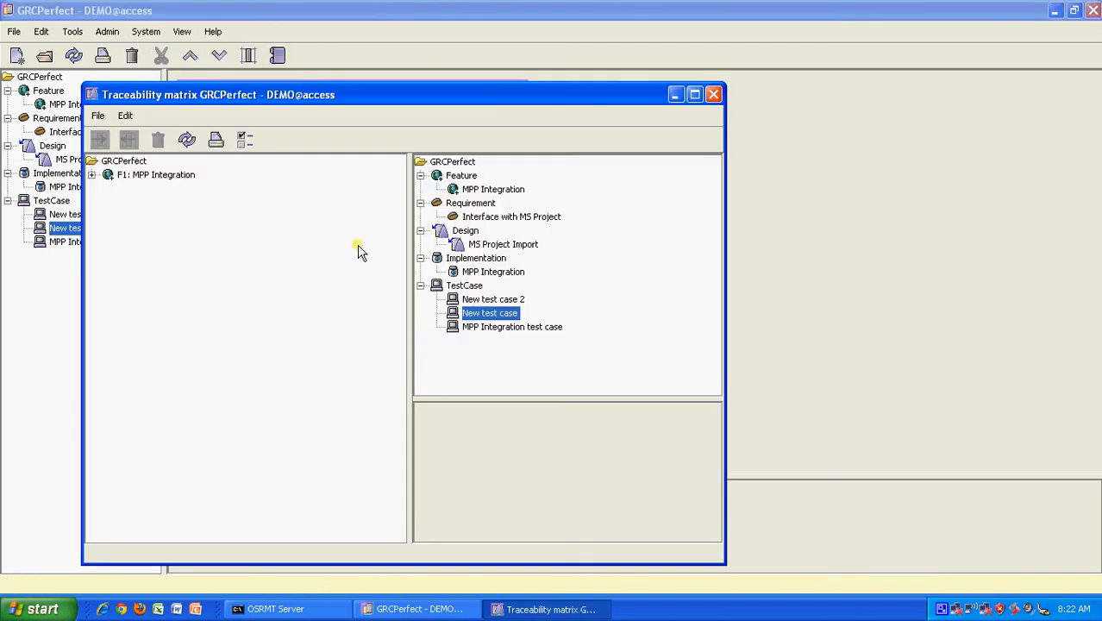
click(91, 175)
click(107, 188)
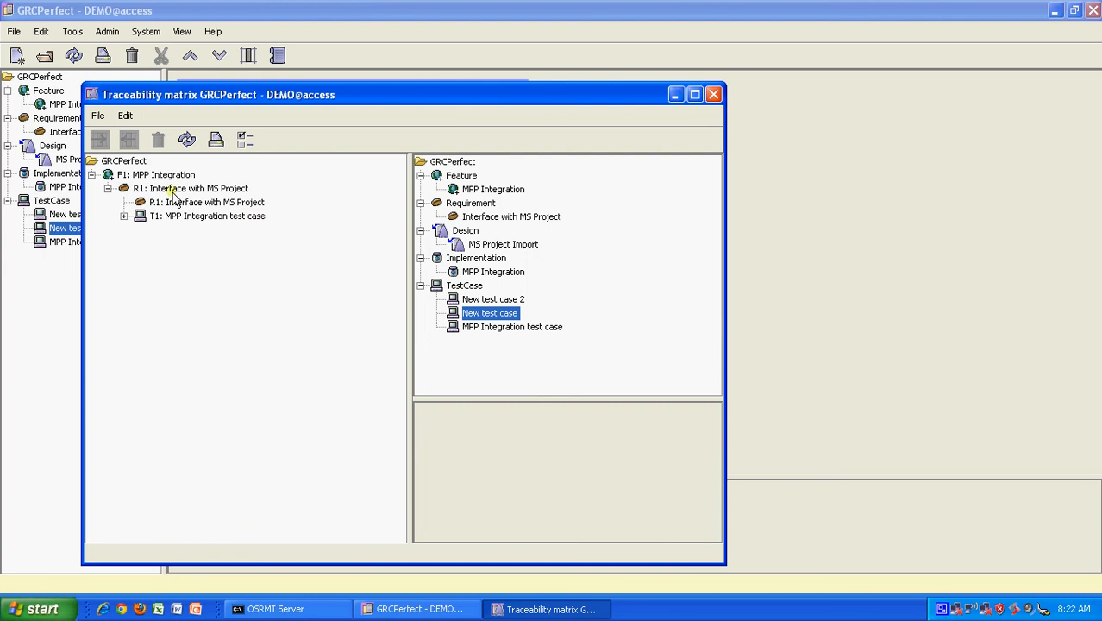
Step: Link R1 Interface with MS Project to New test case, confirm, and close the matrix
click(177, 205)
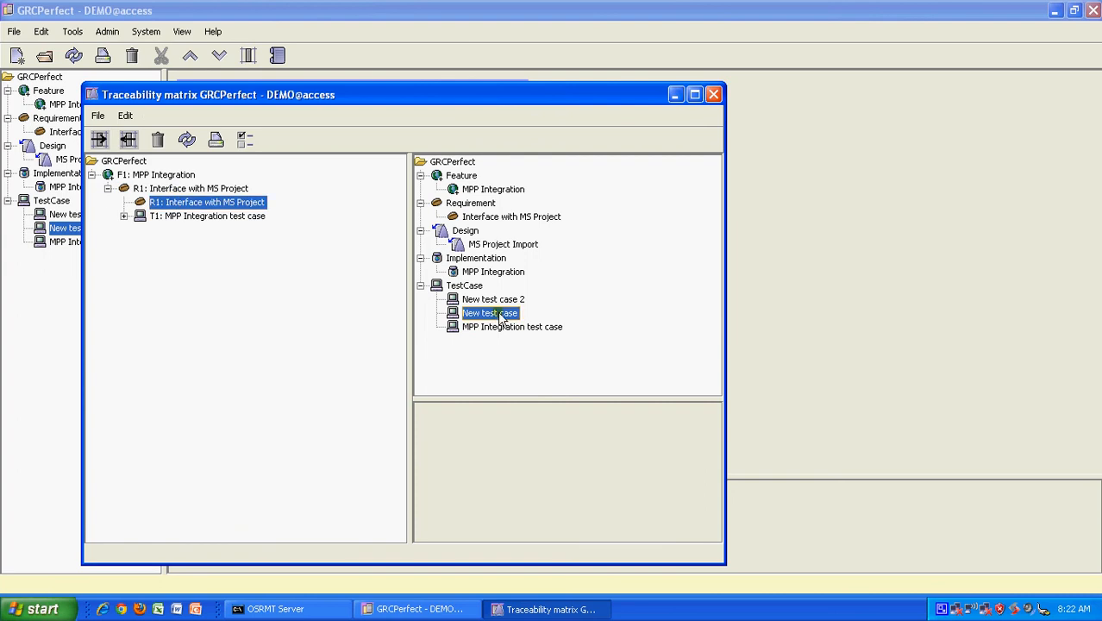
click(98, 141)
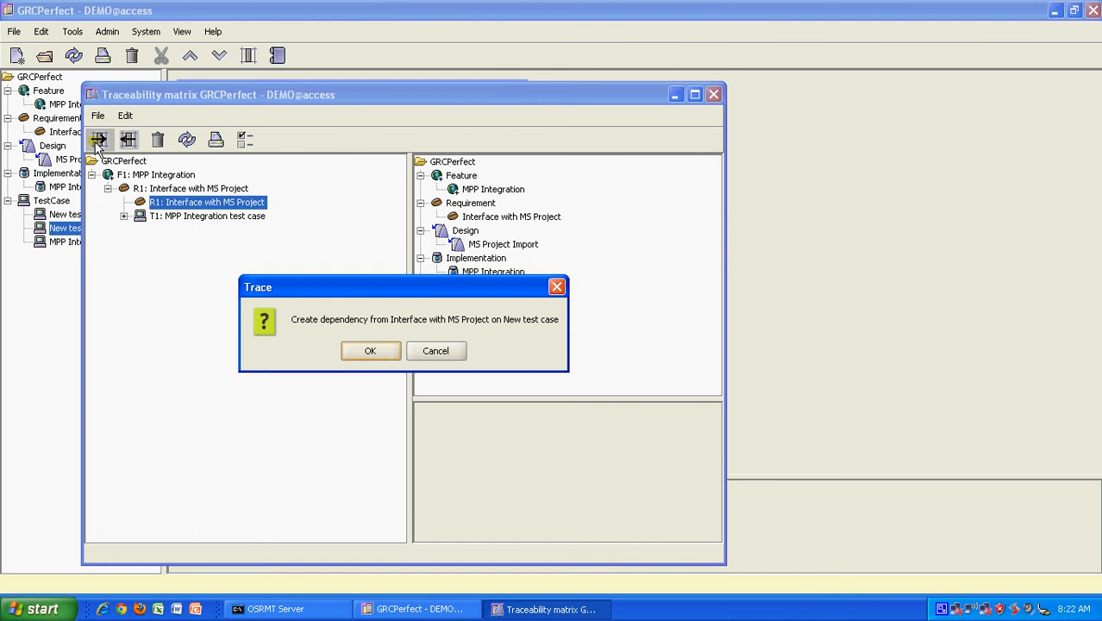
click(393, 353)
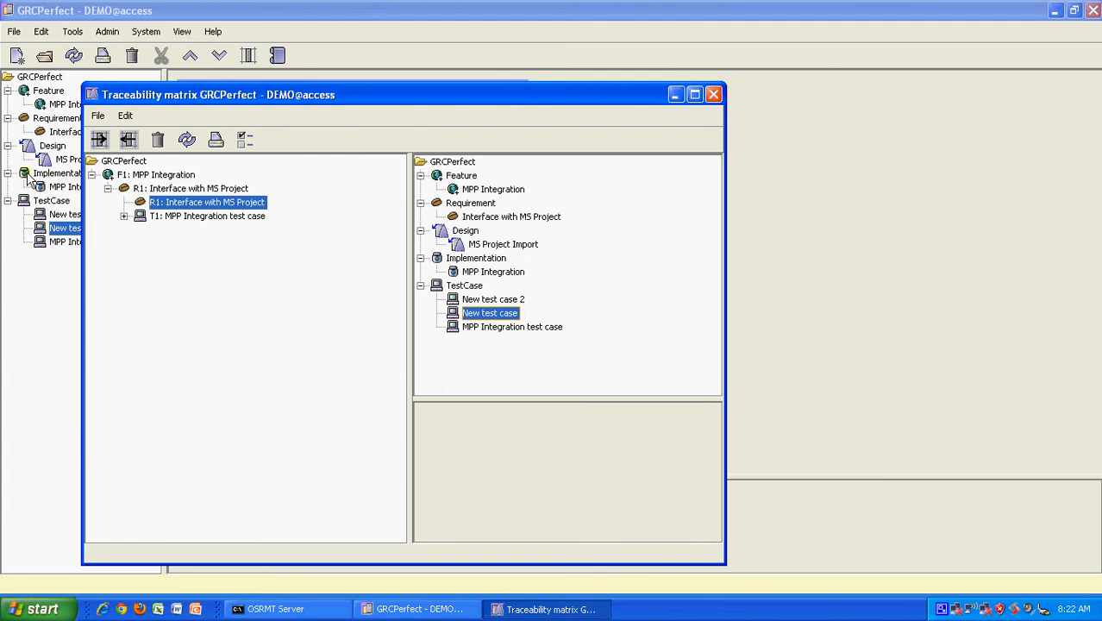
click(712, 94)
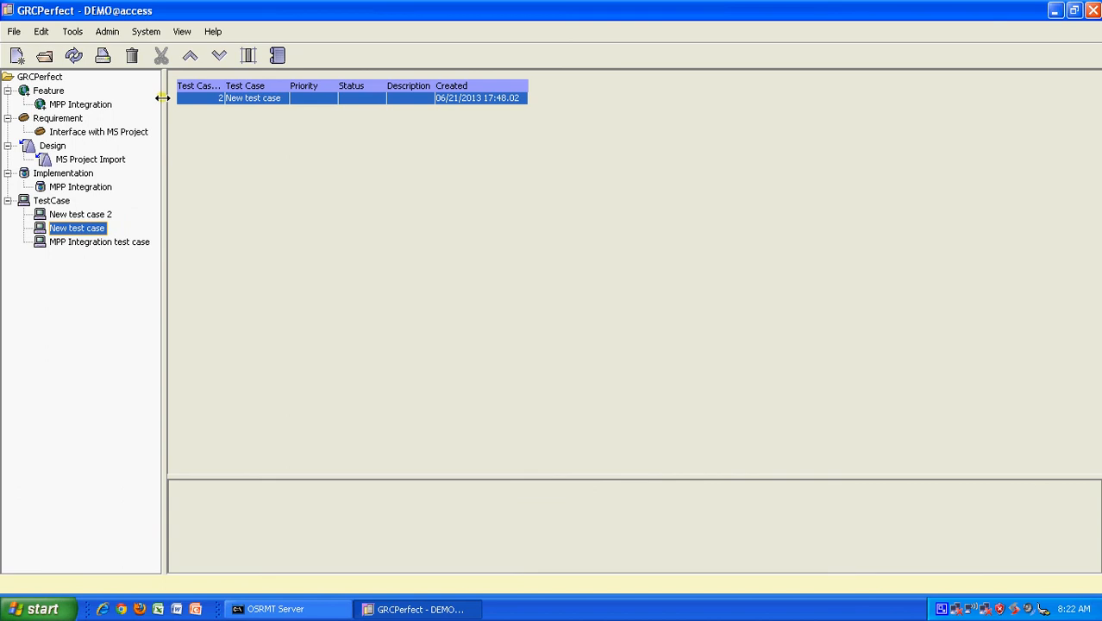
Step: Verify that Interface with MS Project's dependencies include MPP Integration test case and New test case
click(87, 133)
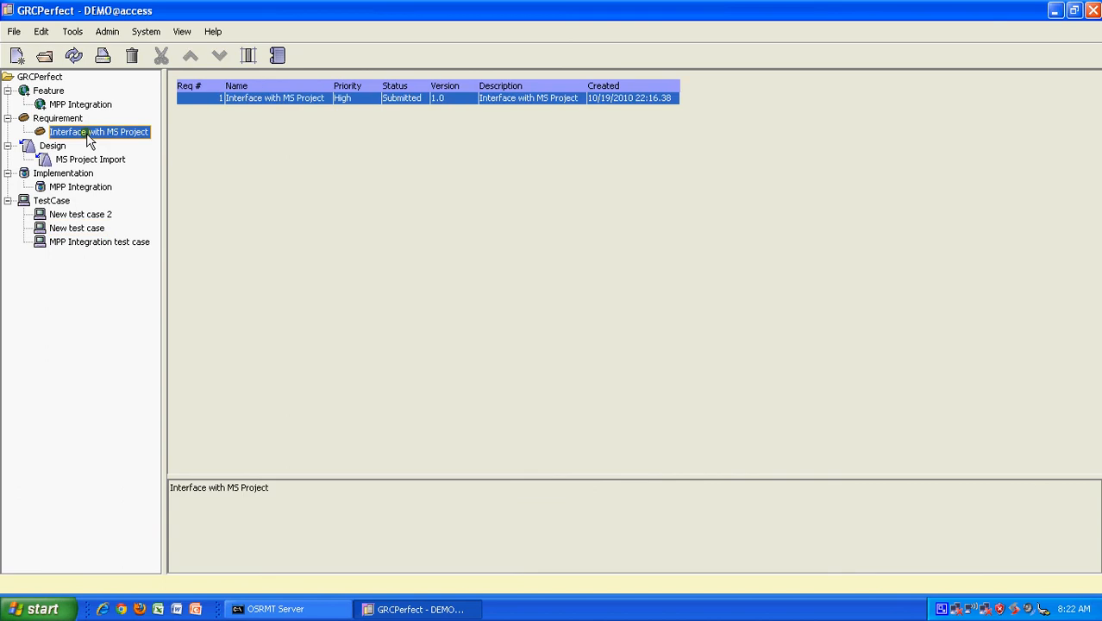
double_click(300, 100)
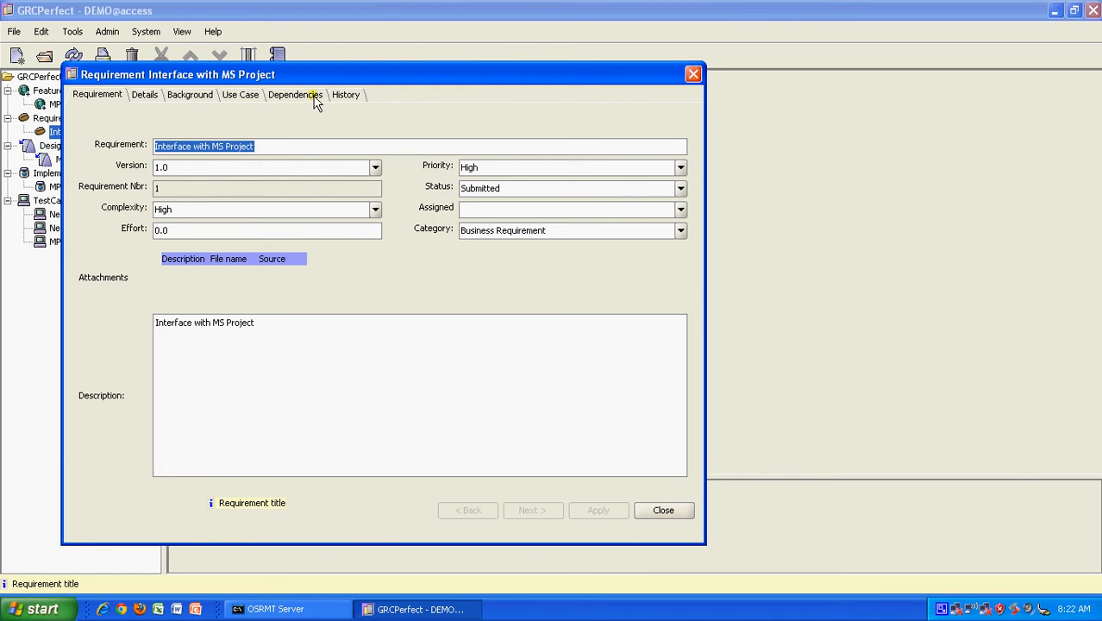
click(312, 95)
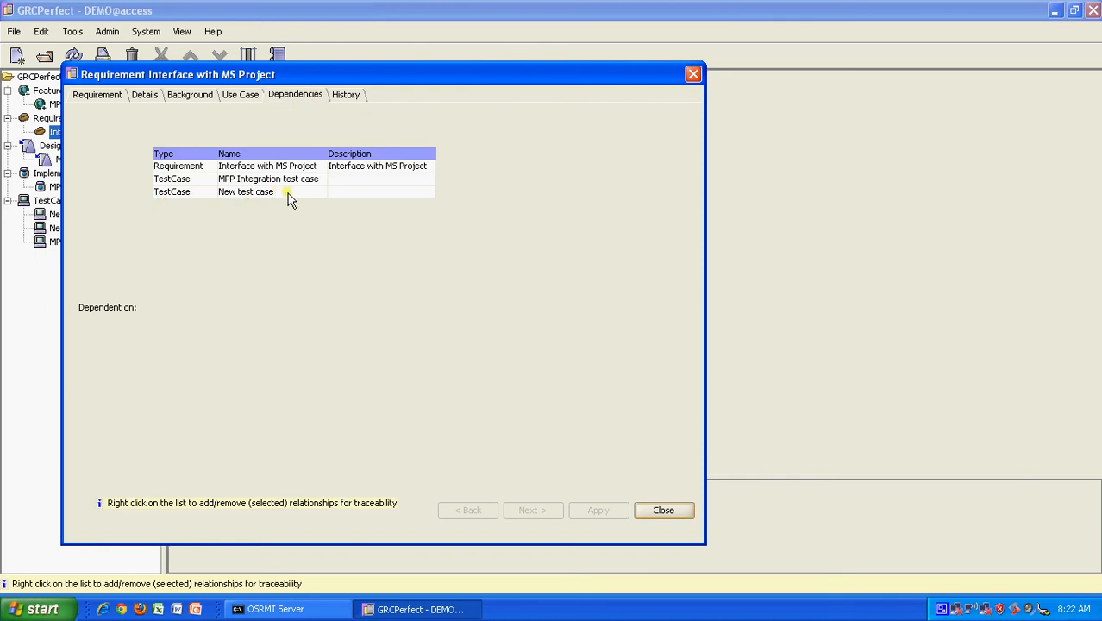
click(657, 509)
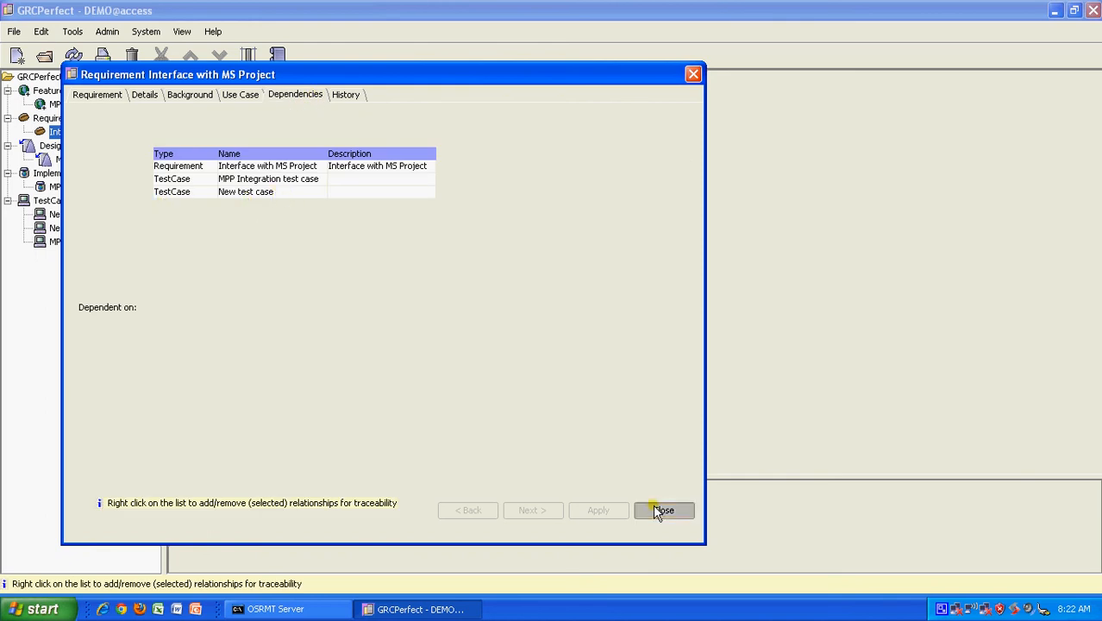